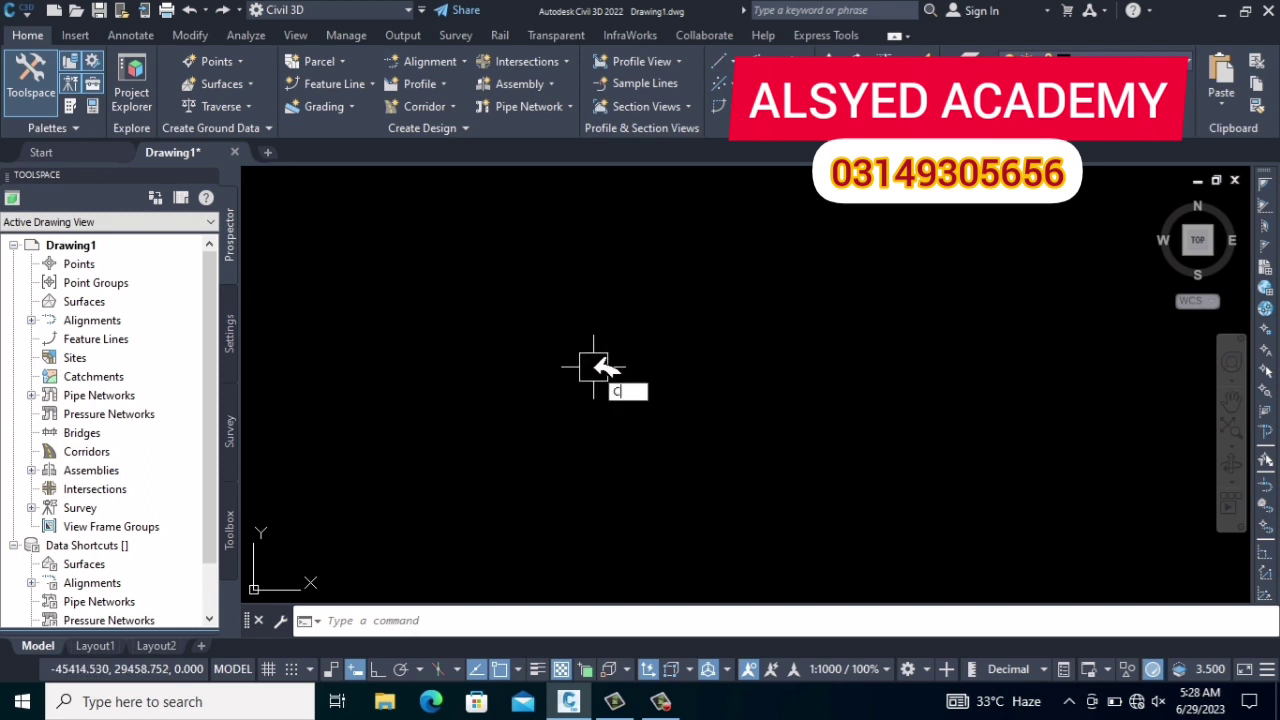
Step: Draw a 20-unit diameter circle and frame it in the view
key("Return")
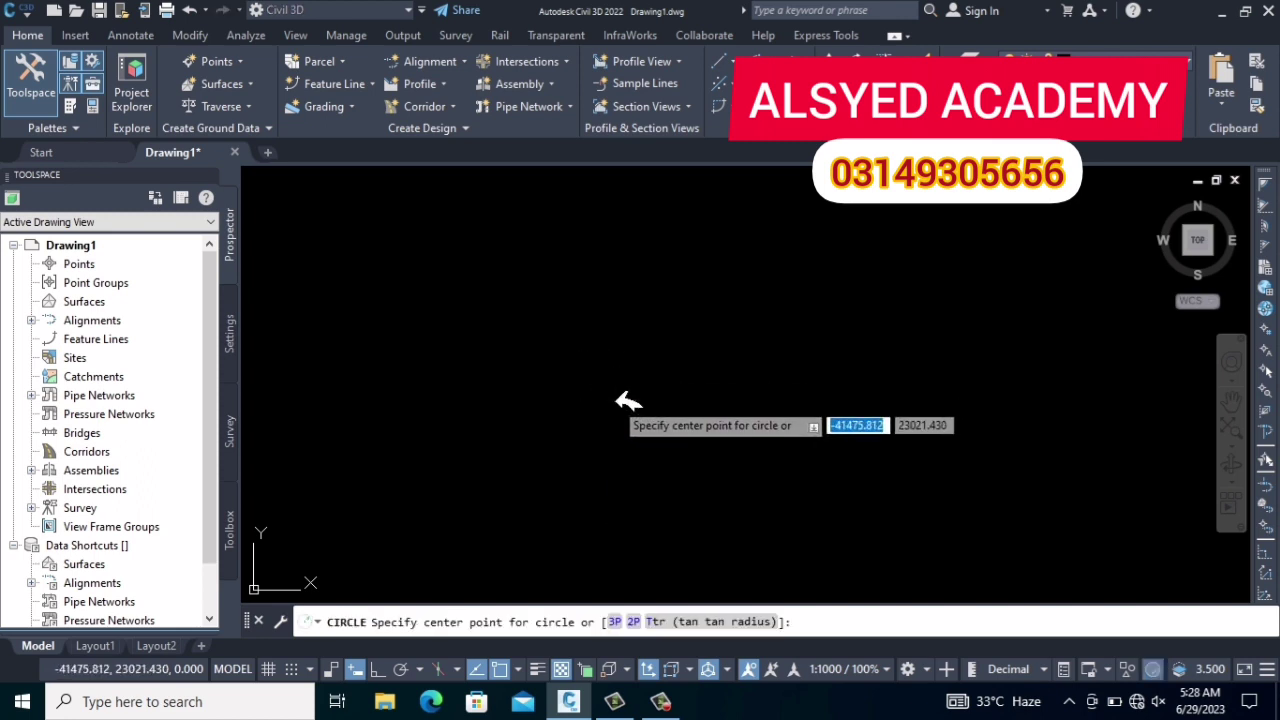
left_click(615, 400)
type("D")
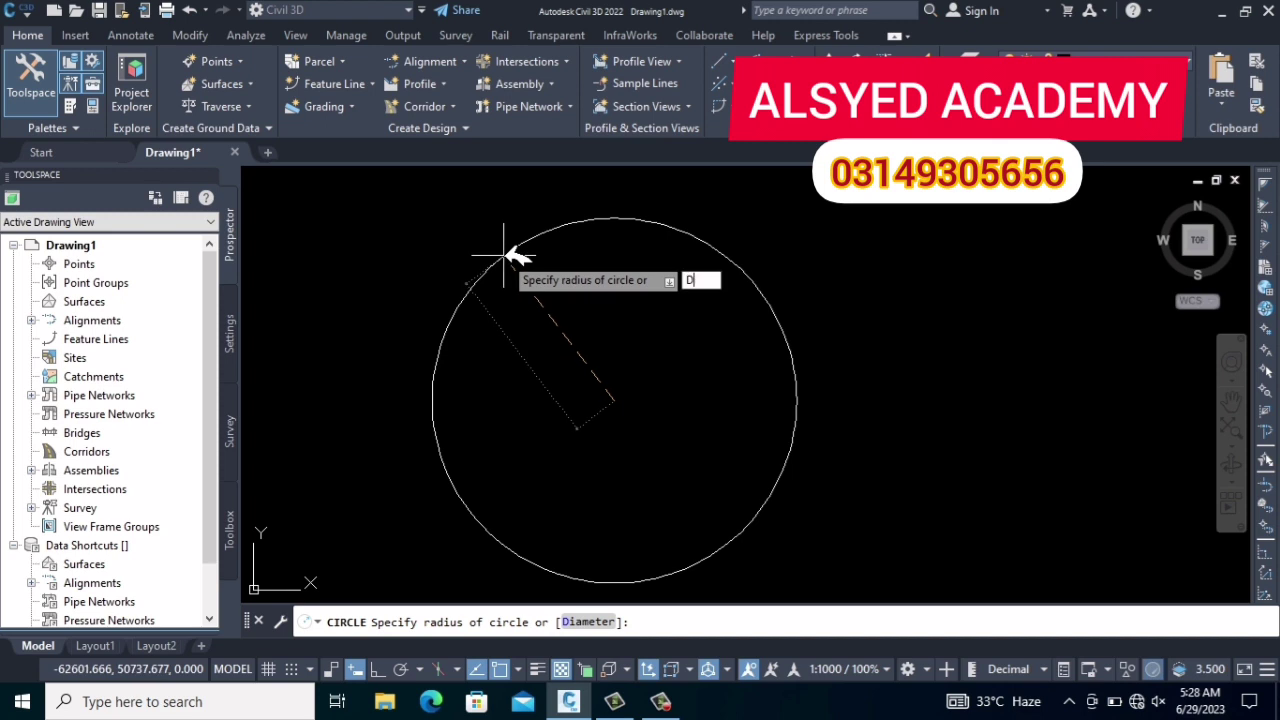
key("Return")
type("20")
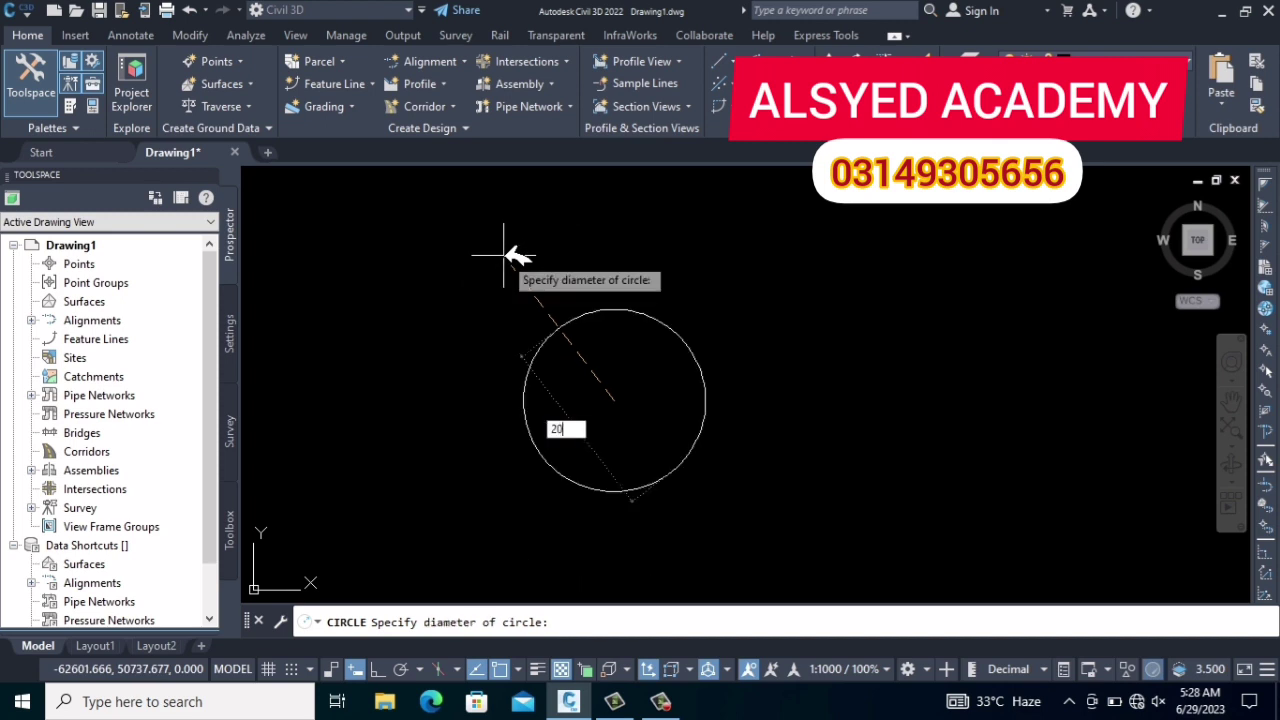
key("Escape")
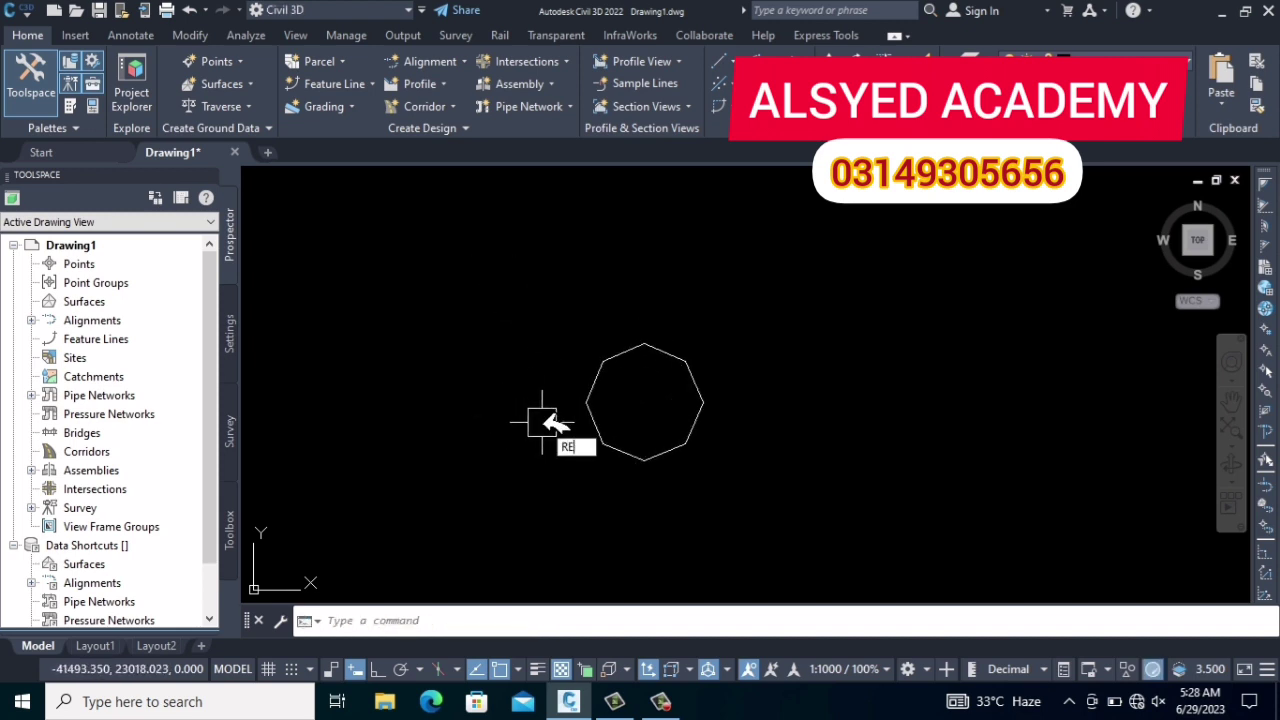
scroll(605, 405, "up", 2)
scroll(609, 349, "up", 2)
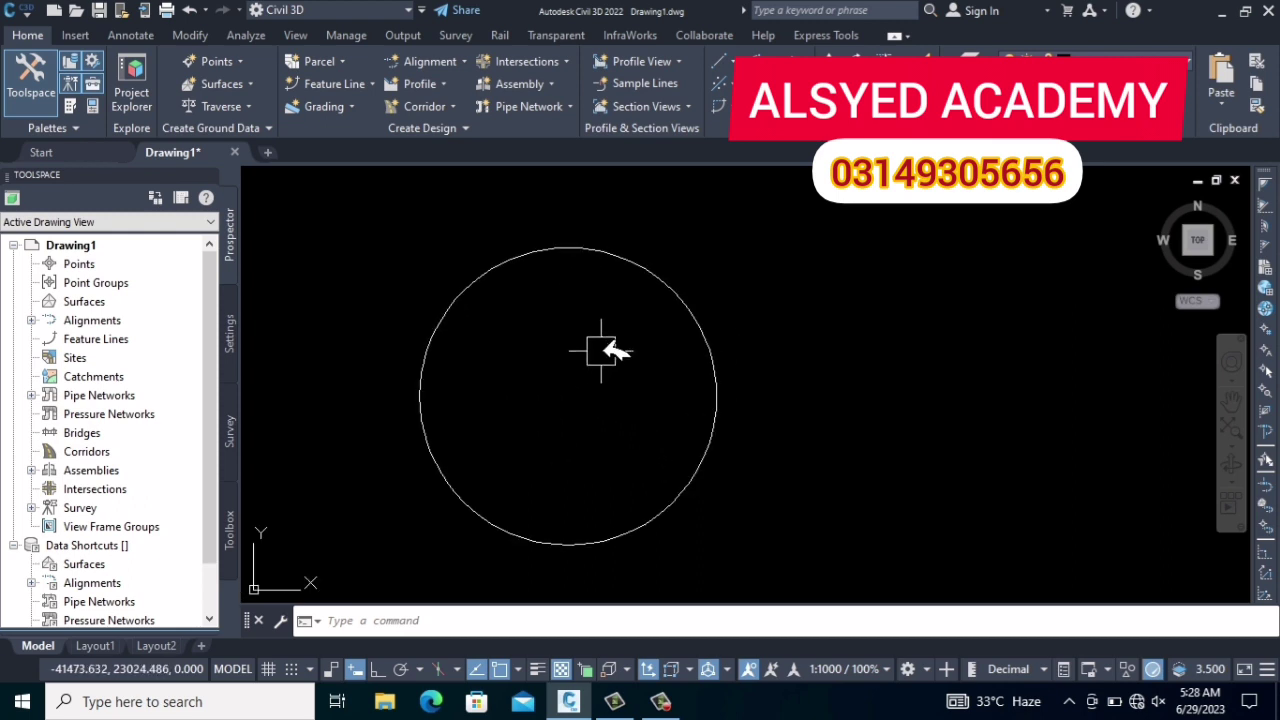
middle_click_drag(609, 349, 680, 335)
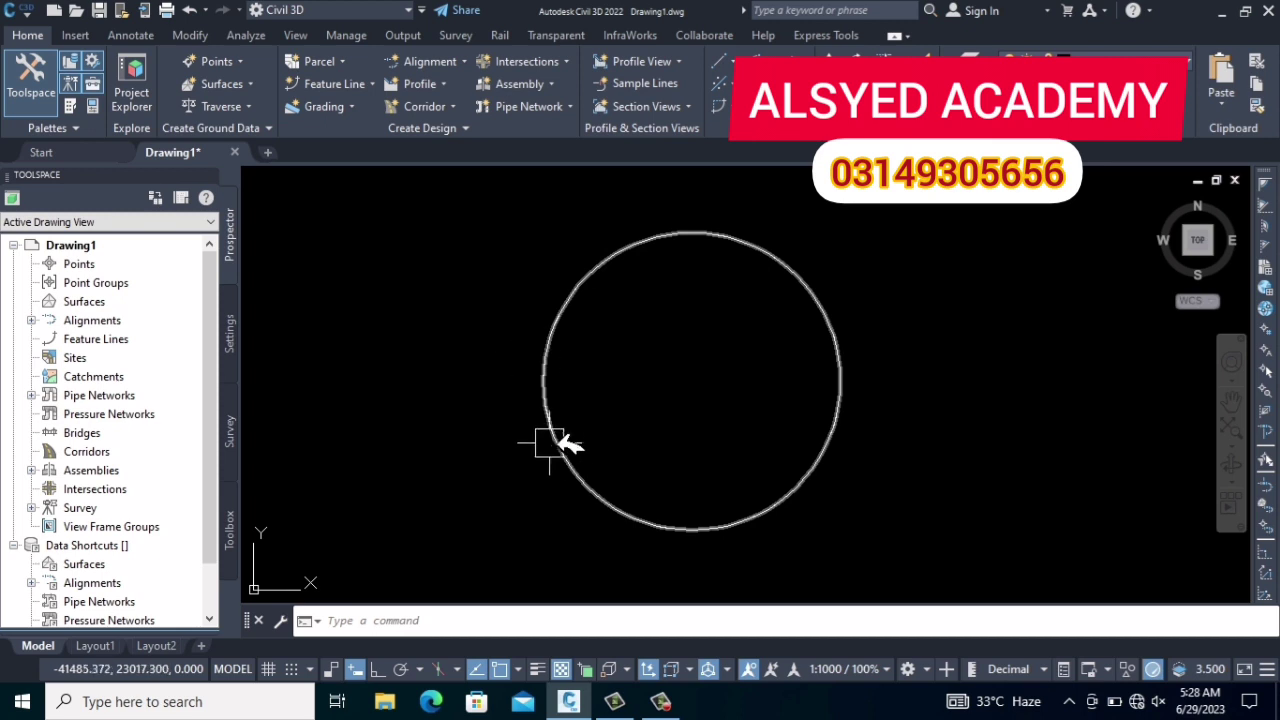
middle_click_drag(566, 445, 525, 447)
type("O")
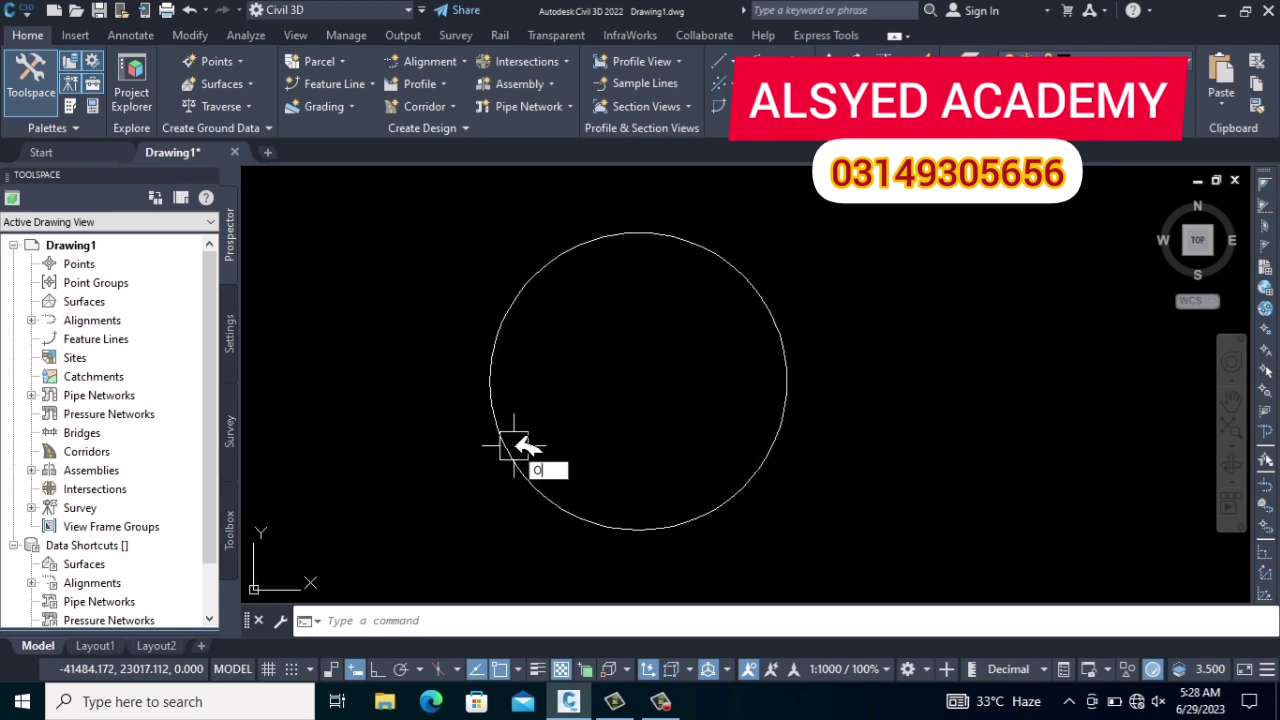
Step: Offset the circle 1 unit inward to create a concentric inner circle
key("Return")
key("Return")
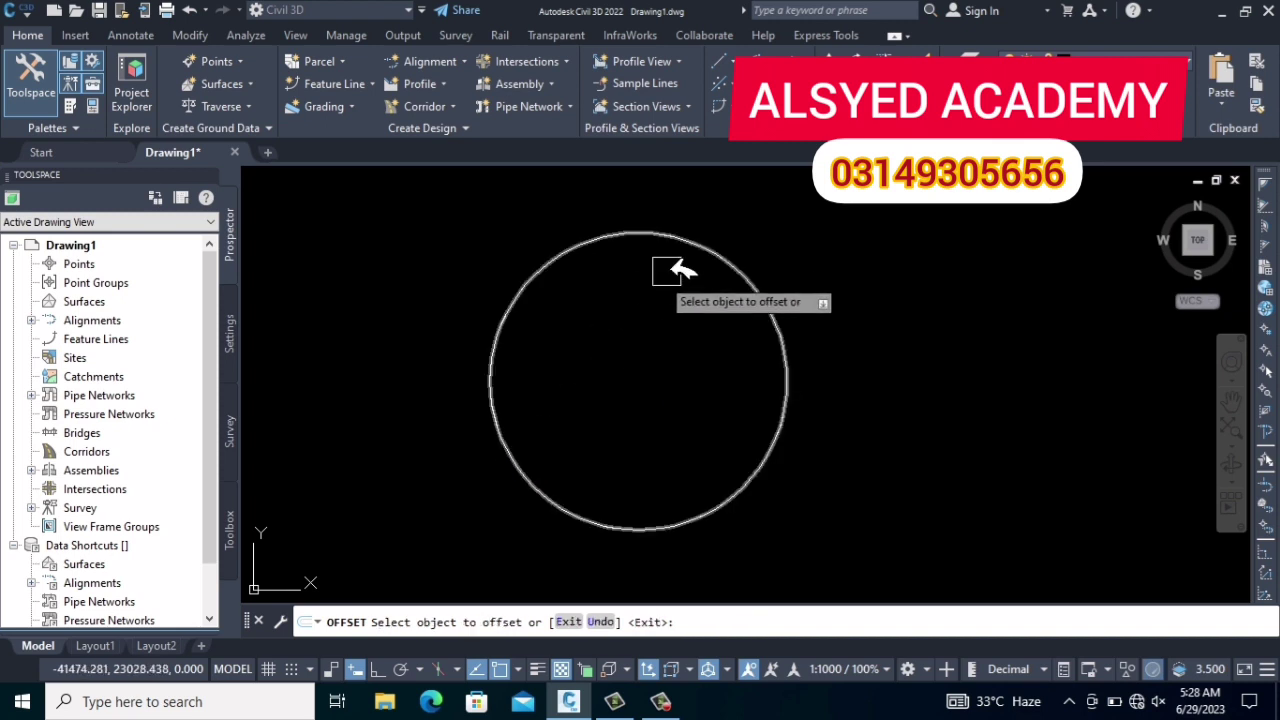
left_click(692, 248)
left_click(569, 366)
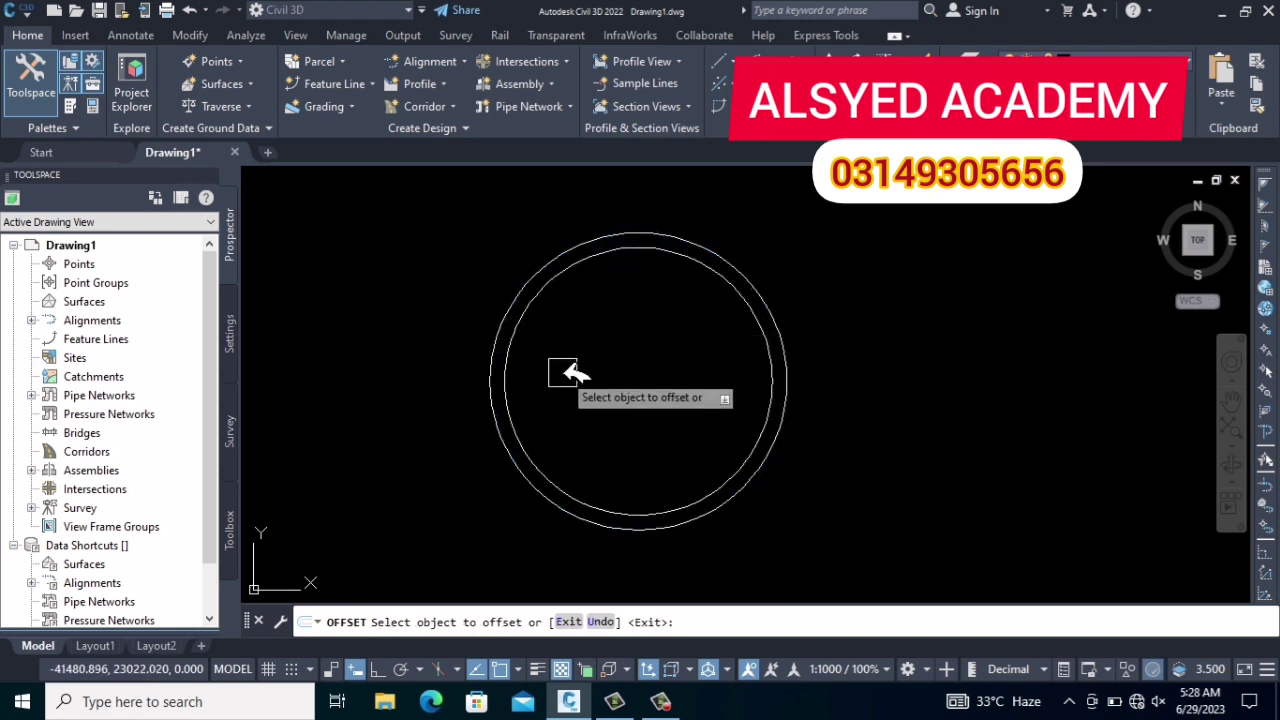
key("Return")
middle_click_drag(606, 380, 623, 383)
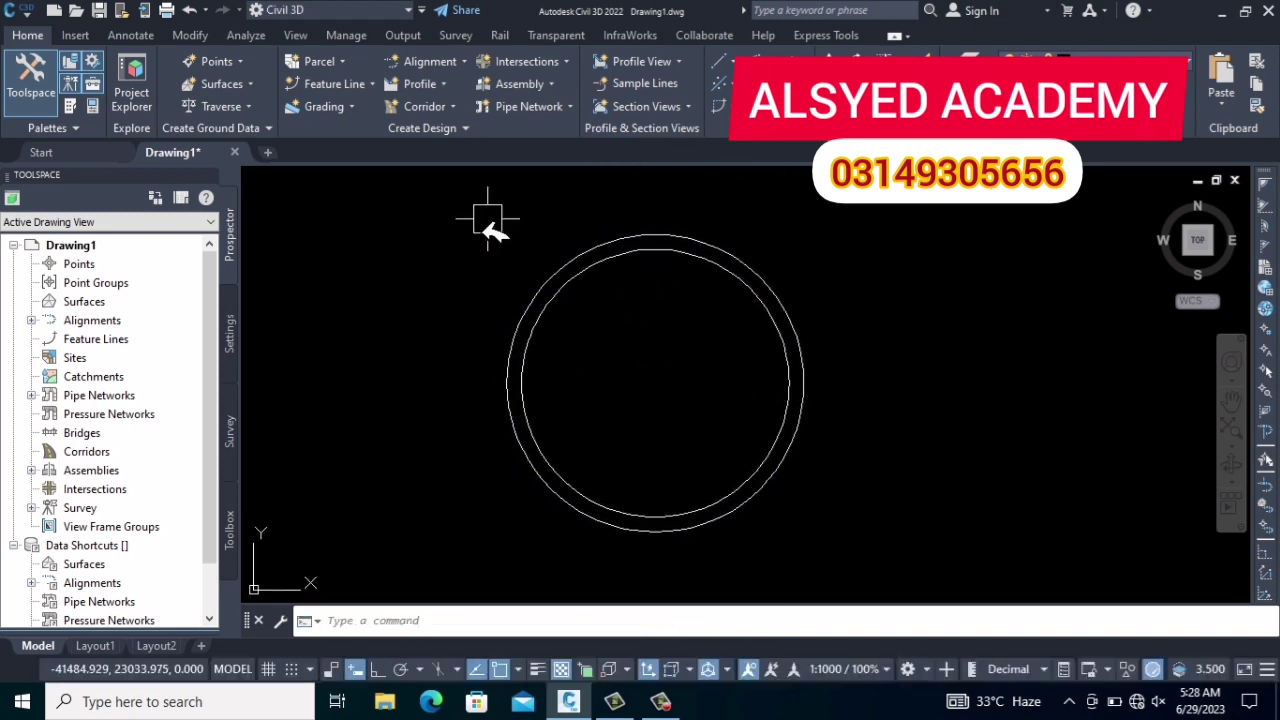
middle_click_drag(700, 500, 686, 523)
Step: Draw a horizontal polyline from the inner circle's left edge past the ring's right side
type("PL")
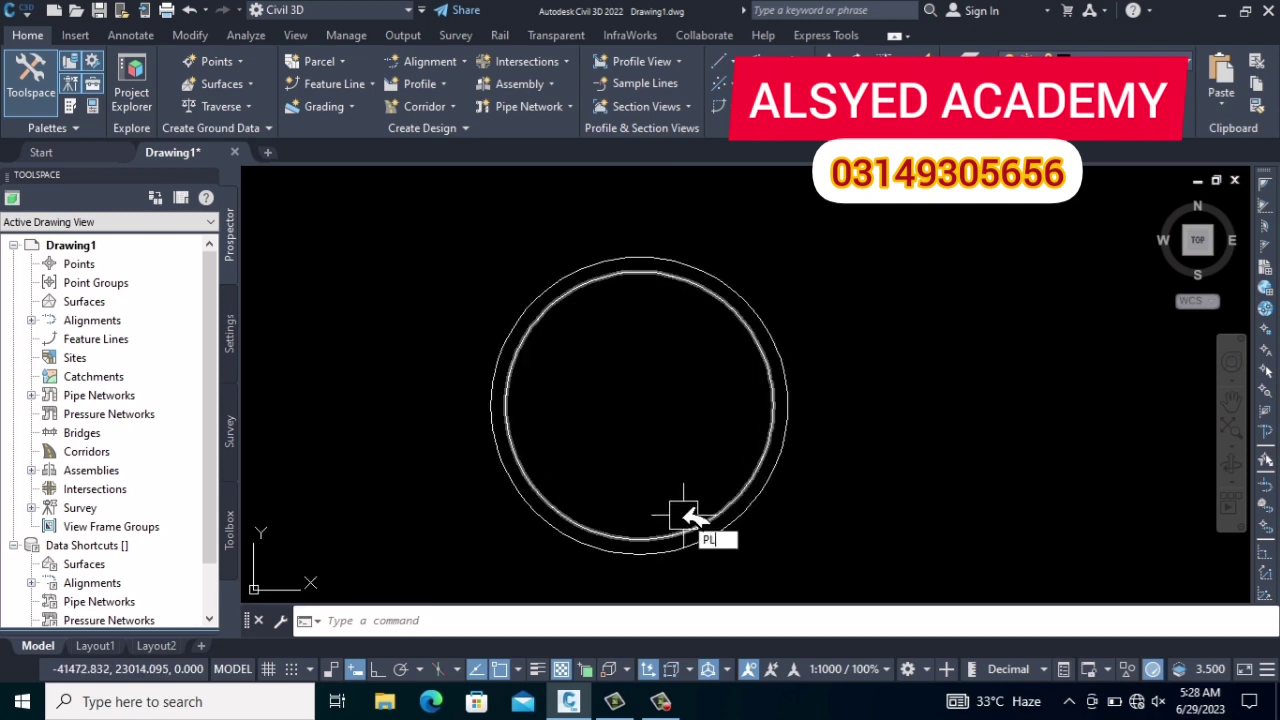
key("Return")
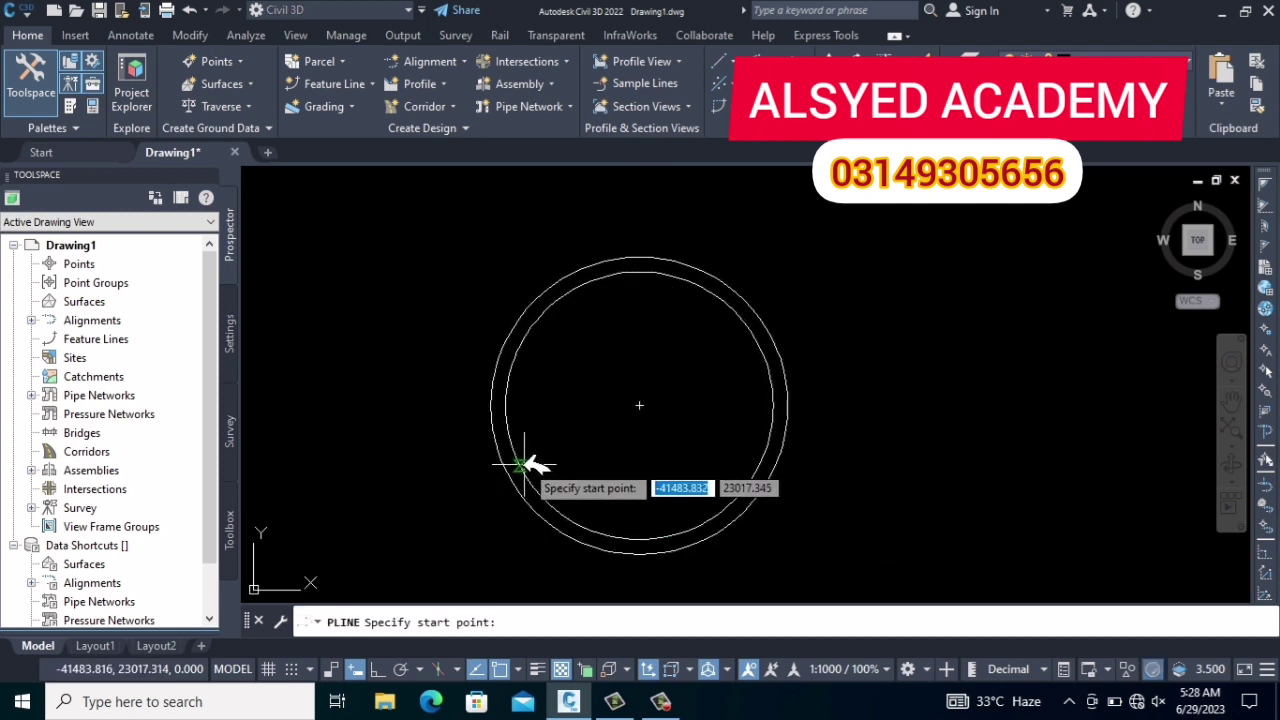
left_click(520, 465)
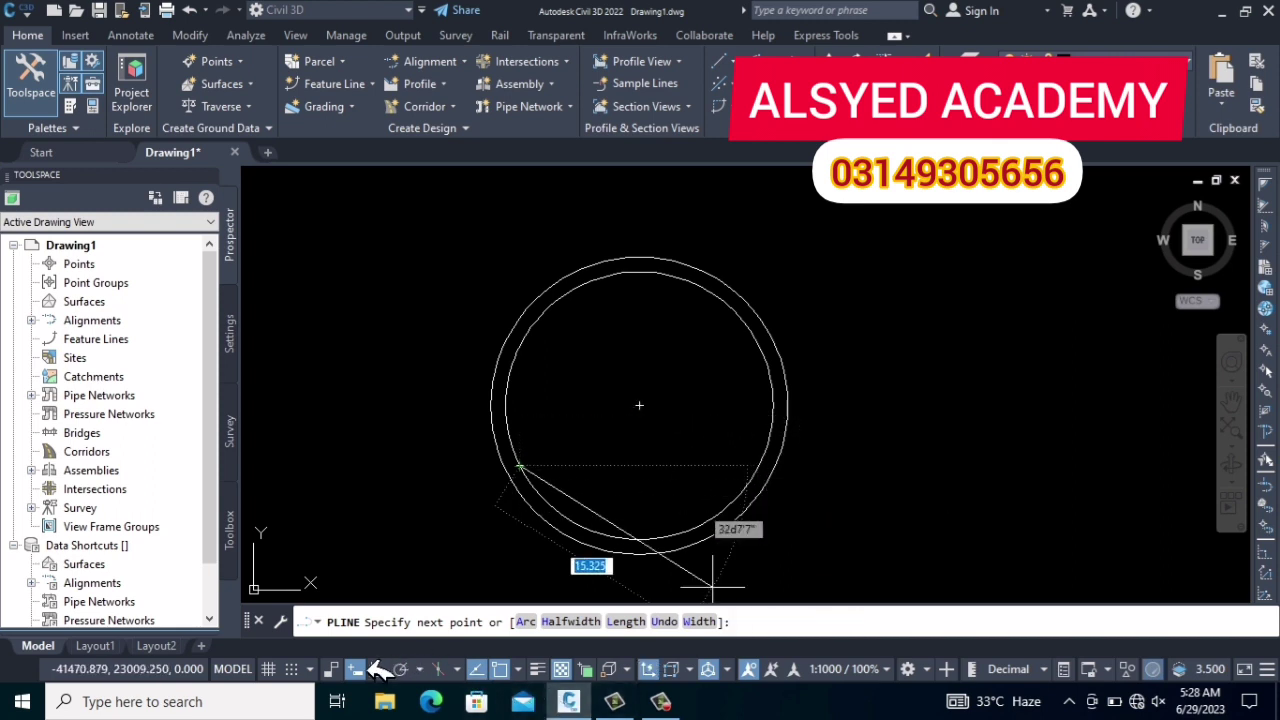
left_click(379, 668)
left_click(851, 466)
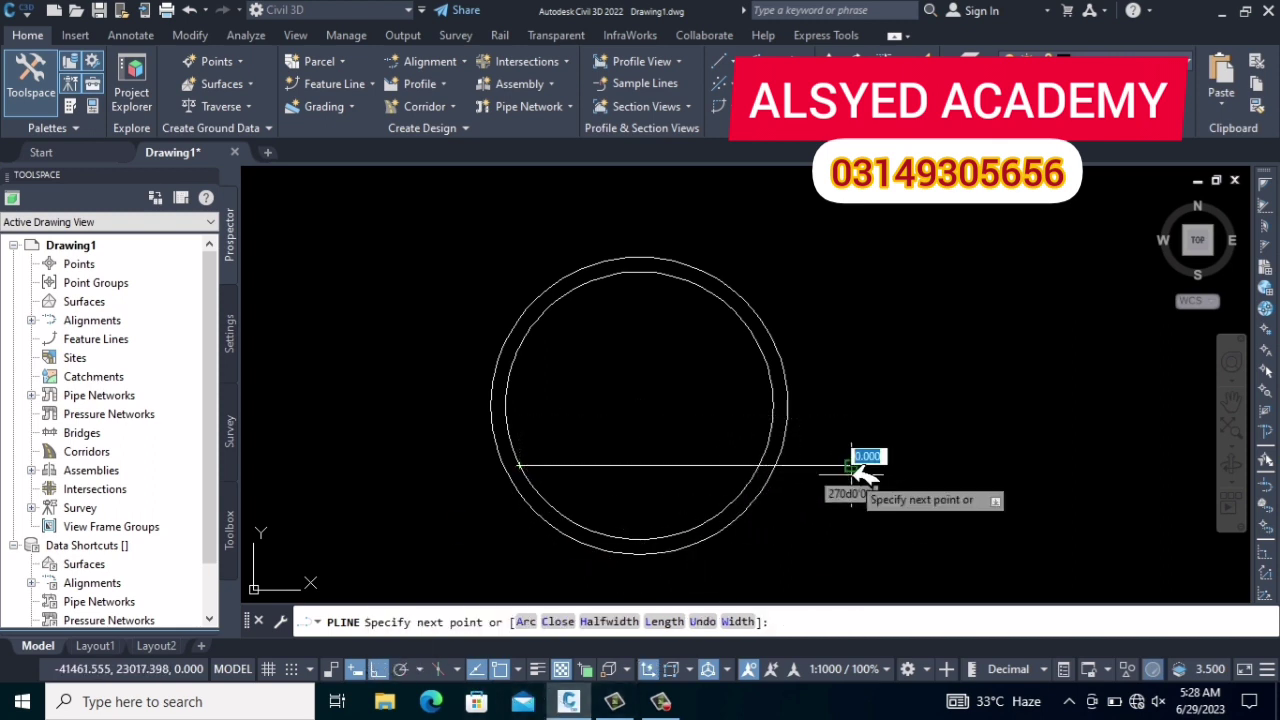
key("Return")
type("TR")
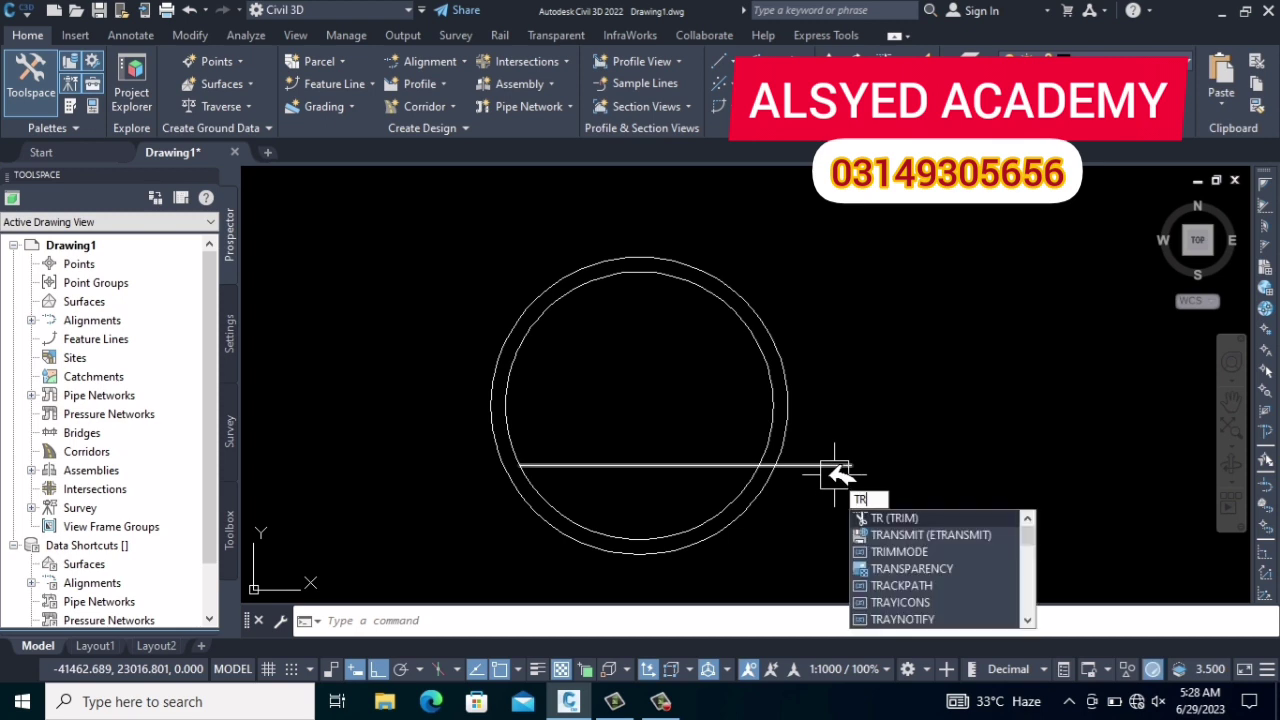
Step: Trim the horizontal line's overhang so it ends at the inner circle
key("Return")
scroll(783, 470, "up", 2)
scroll(783, 470, "up", 1)
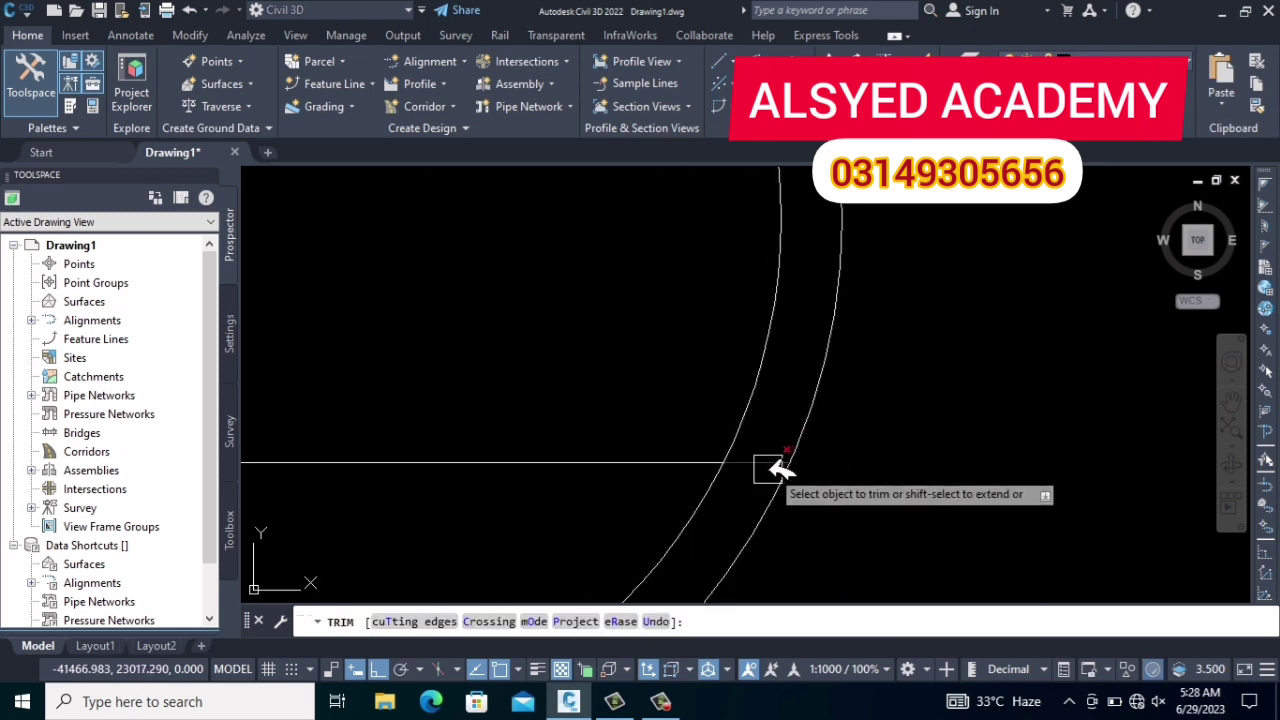
scroll(790, 465, "down", 4)
middle_click_drag(815, 480, 810, 486)
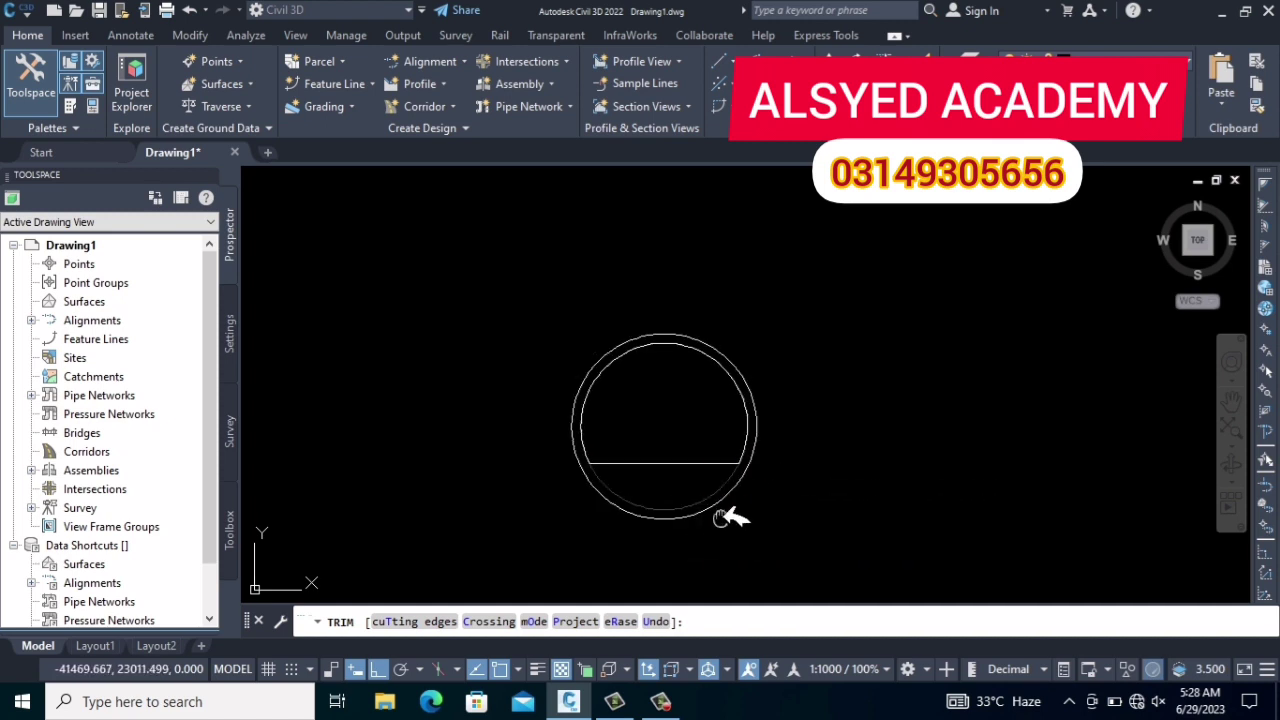
middle_click_drag(731, 517, 677, 521)
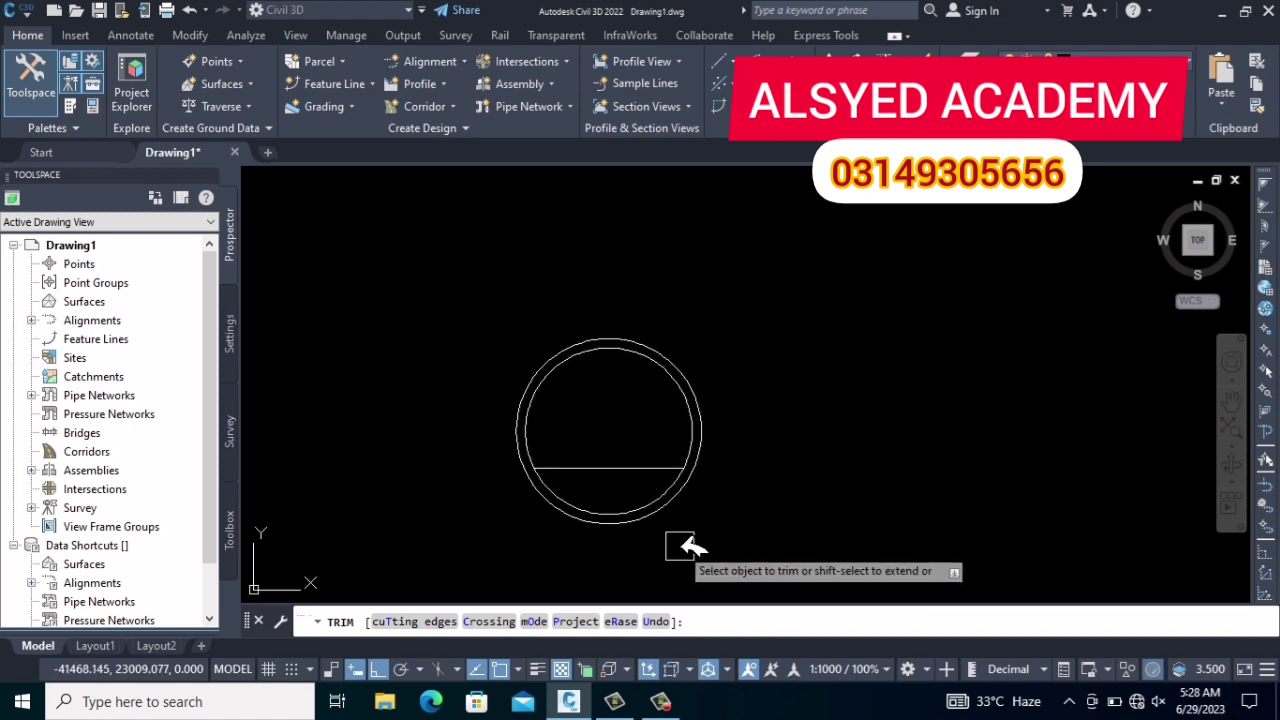
mouse_move(674, 568)
middle_mouse_down()
mouse_move(655, 592)
mouse_move(677, 540)
middle_mouse_up()
key("Escape")
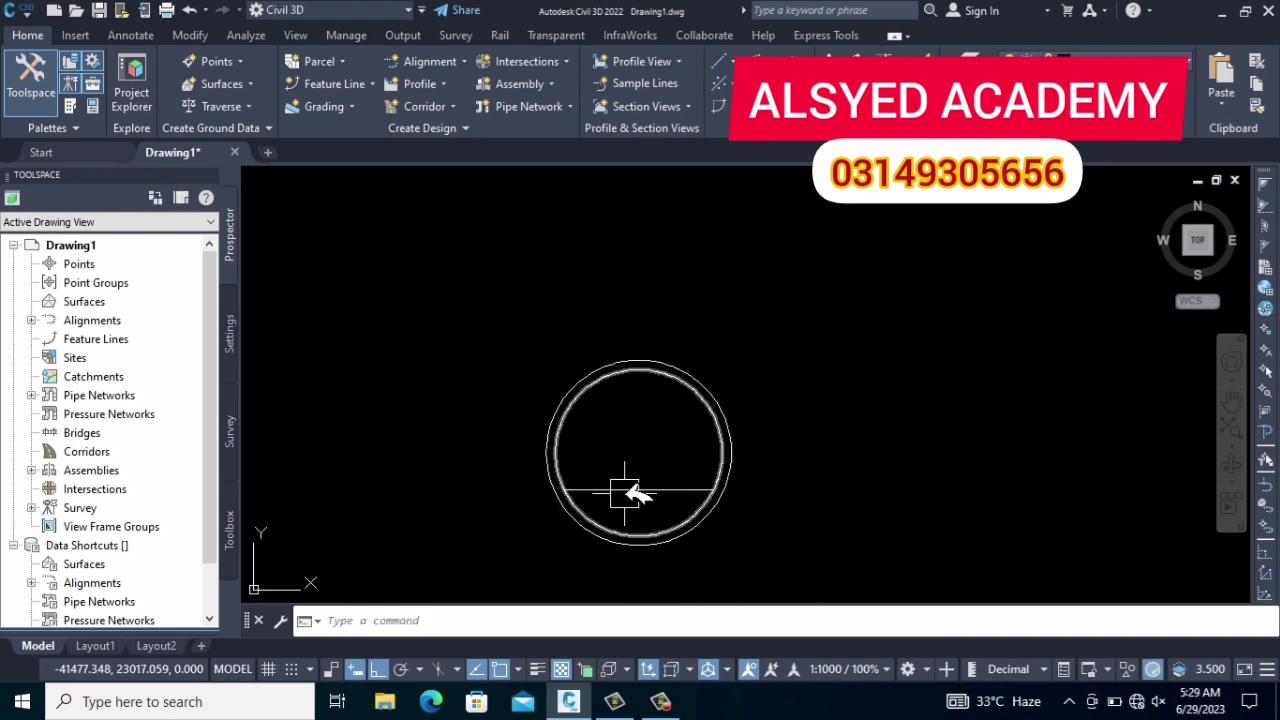
Step: Draw short radial polyline ticks across the ring at the top and right quadrants
type("pl")
key("Return")
scroll(640, 420, "up", 3)
scroll(660, 320, "up", 1)
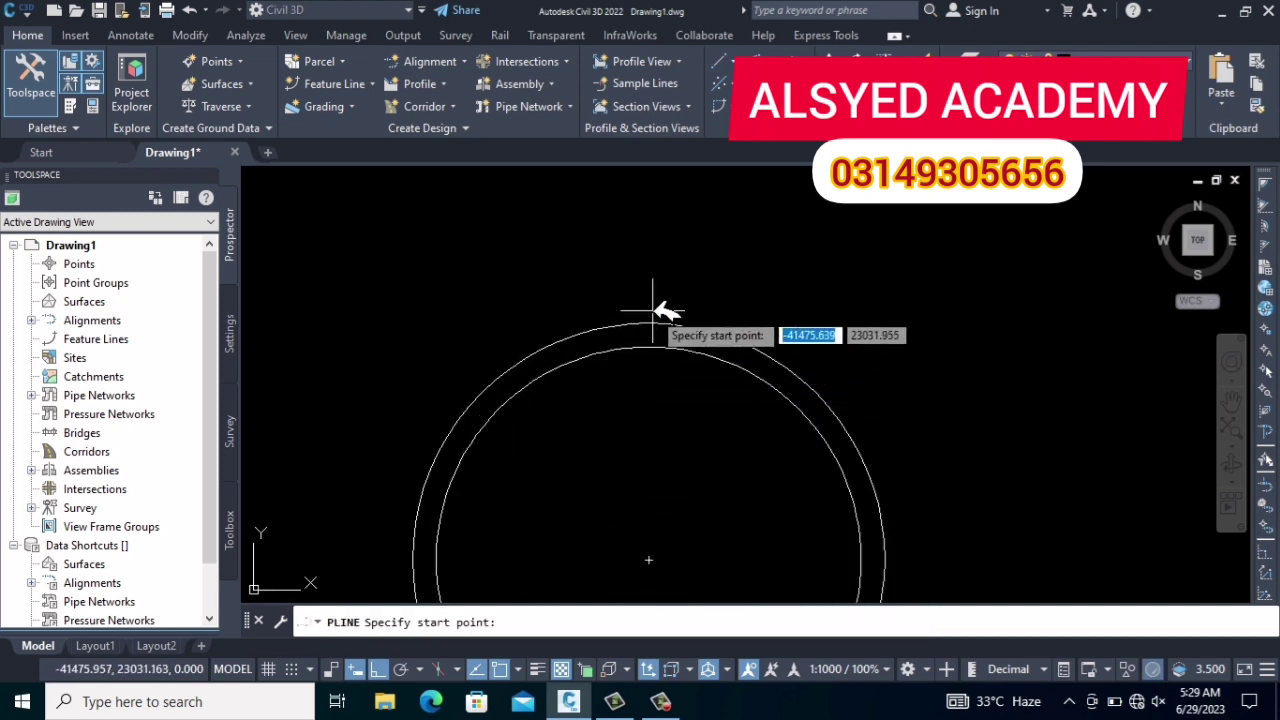
left_click(648, 322)
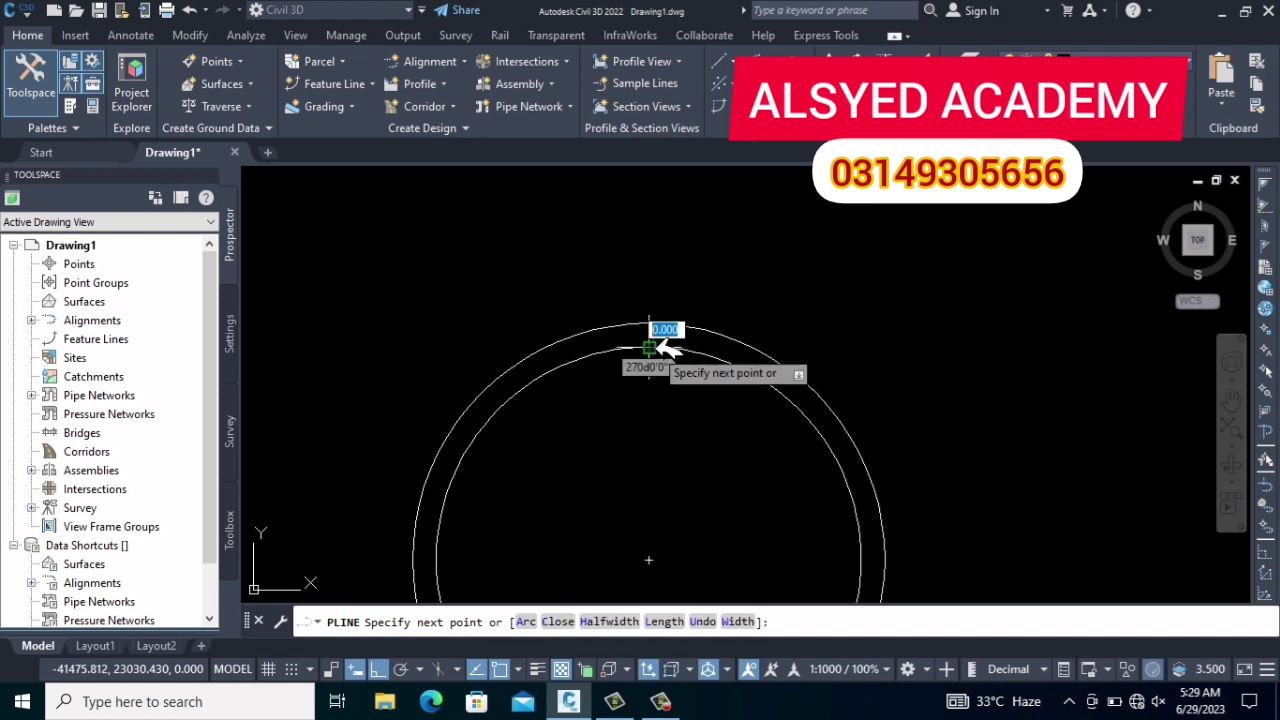
key("Escape")
scroll(655, 390, "down", 5)
scroll(670, 420, "up", 1)
scroll(690, 425, "up", 4)
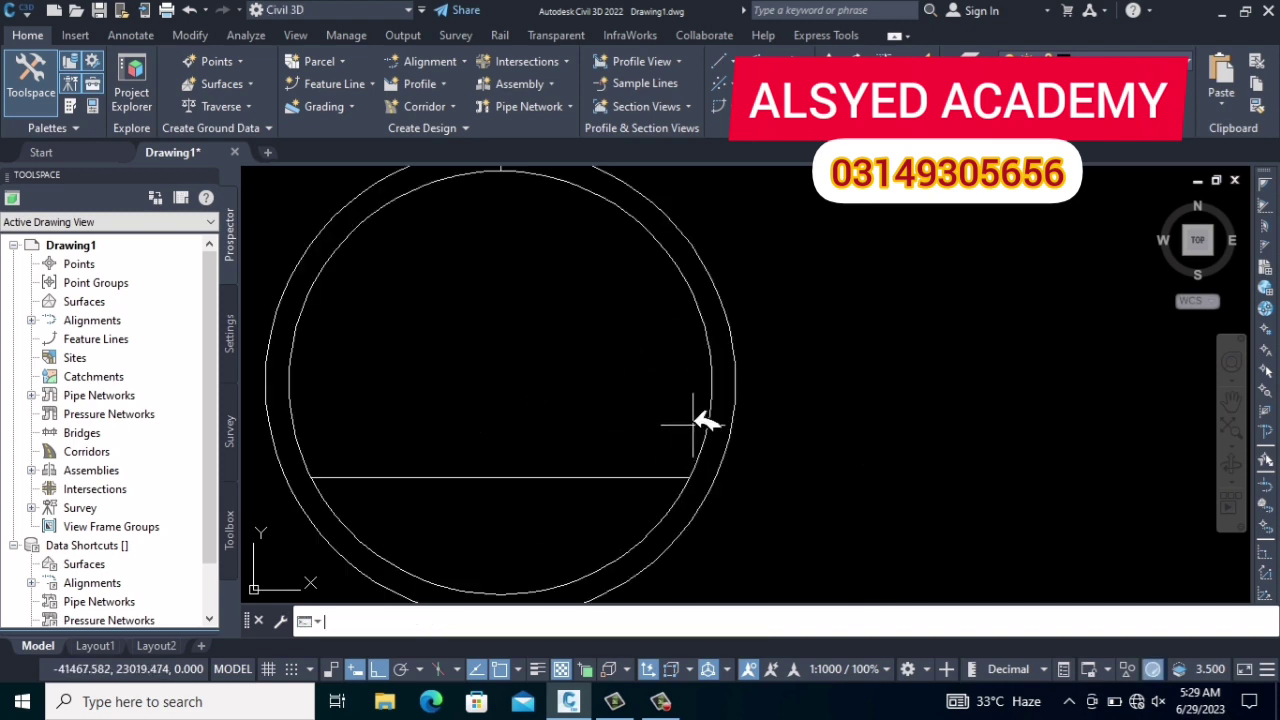
key("Return")
left_click(716, 384)
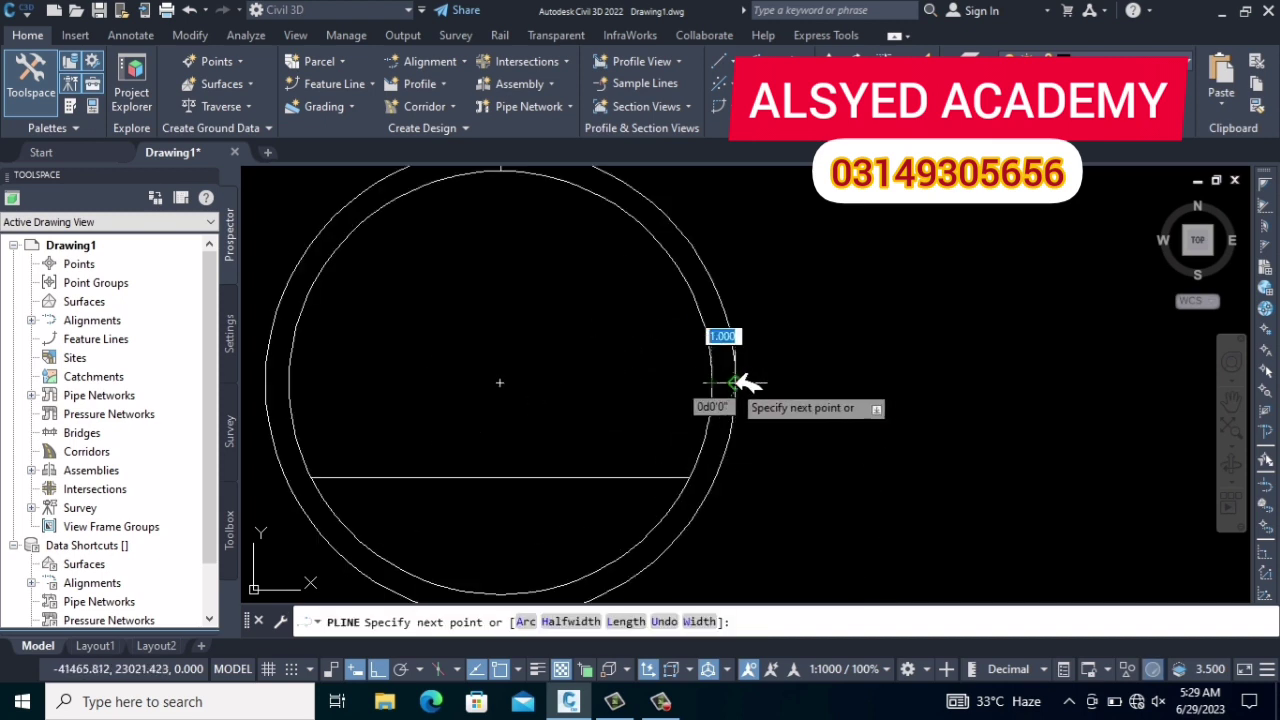
middle_click_drag(529, 423, 663, 423)
key("Escape")
Step: Add matching radial ticks across the ring at the left and bottom quadrants
key("Return")
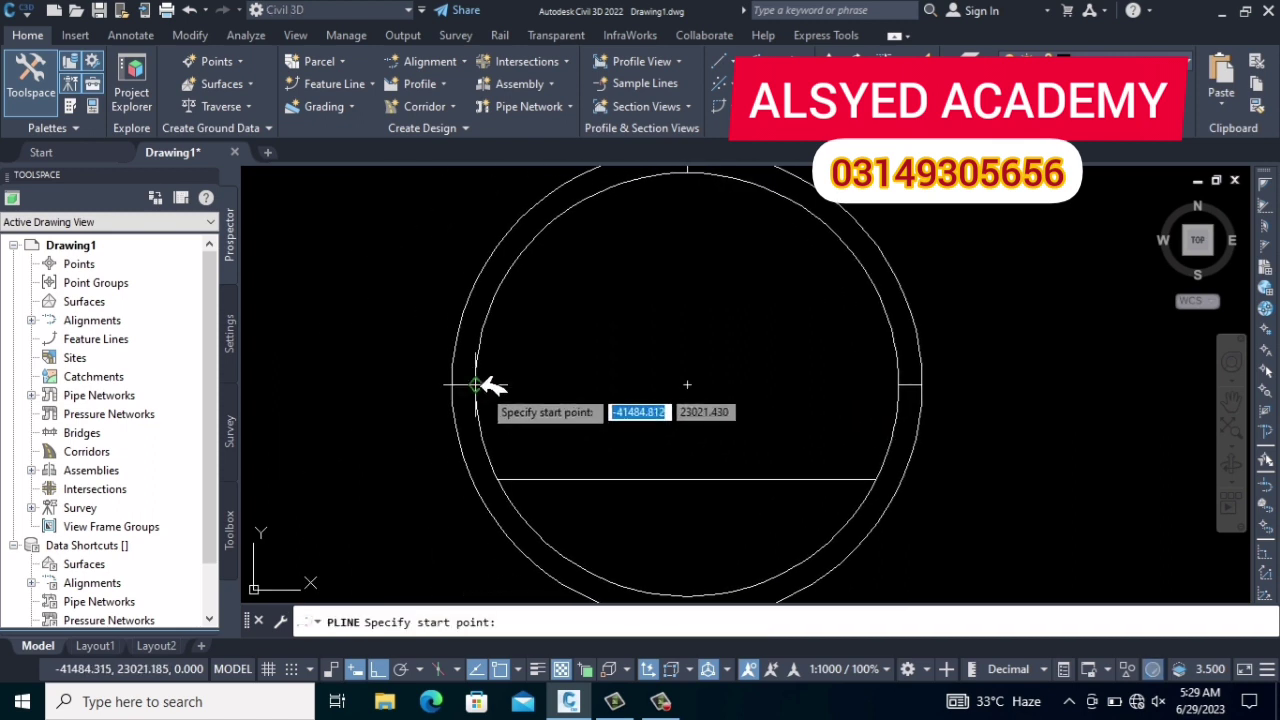
left_click(476, 385)
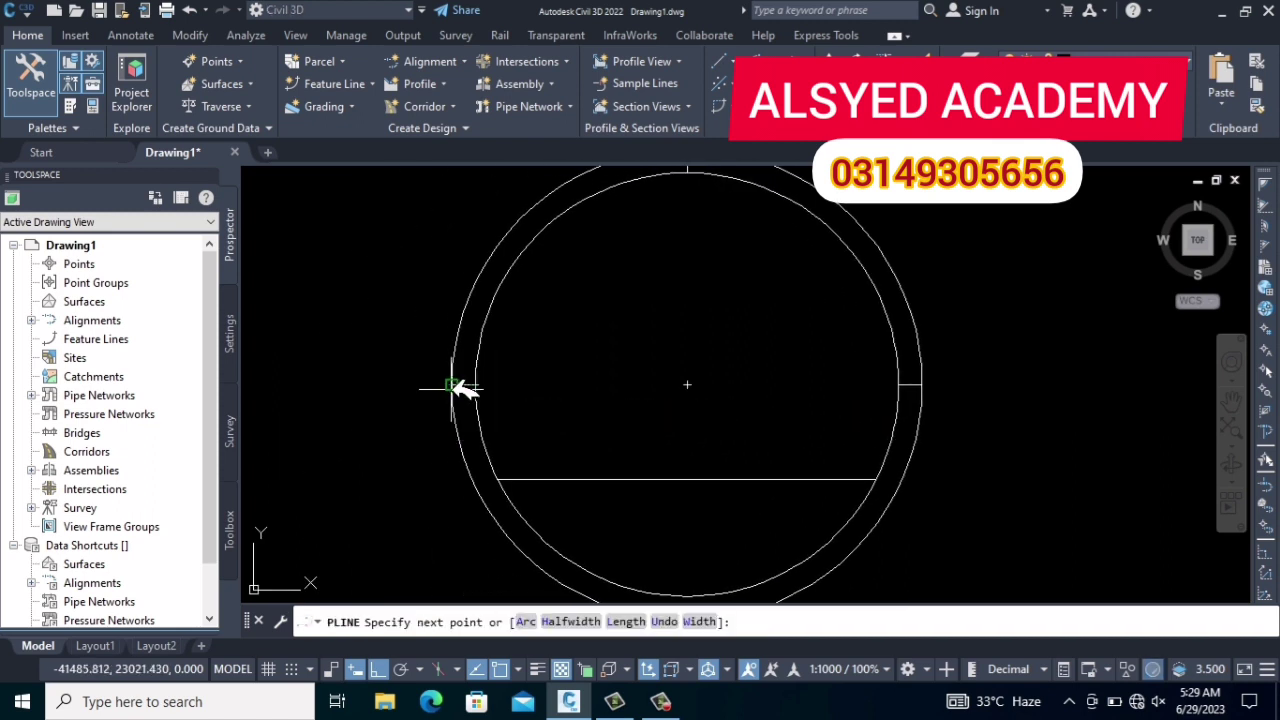
key("Escape")
scroll(445, 370, "down", 2)
scroll(508, 491, "up", 2)
key("Return")
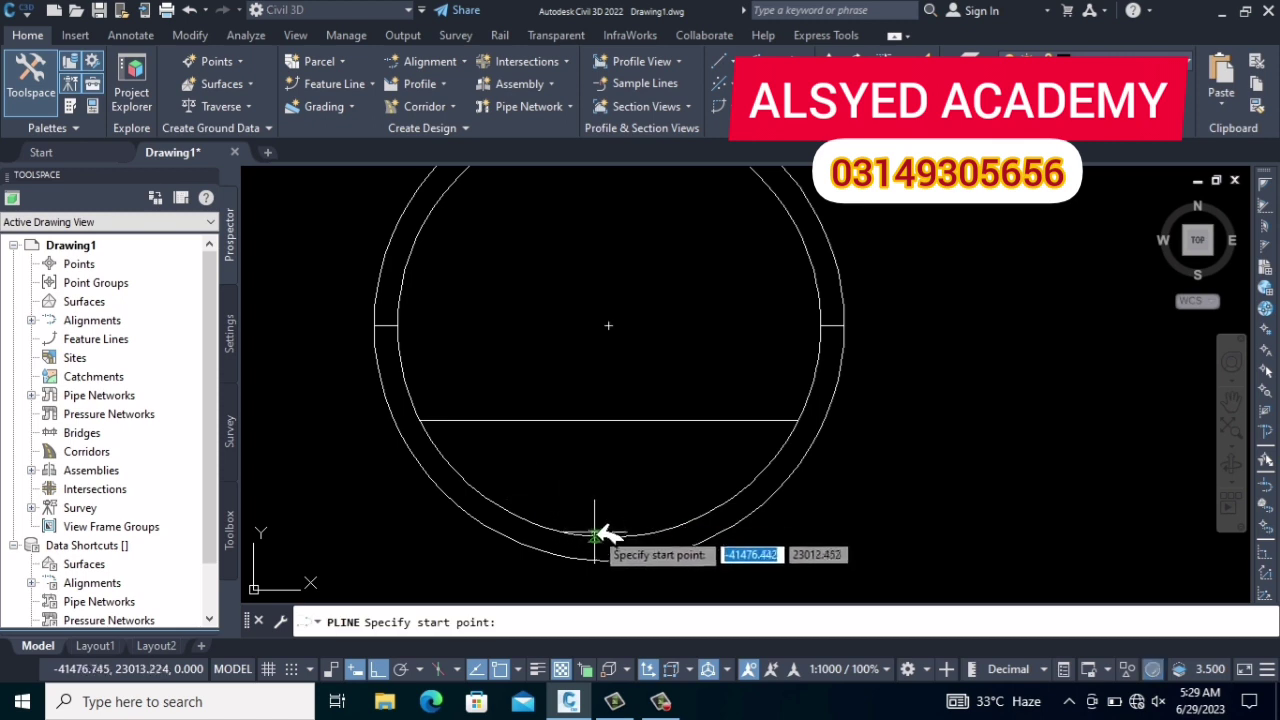
left_click(613, 537)
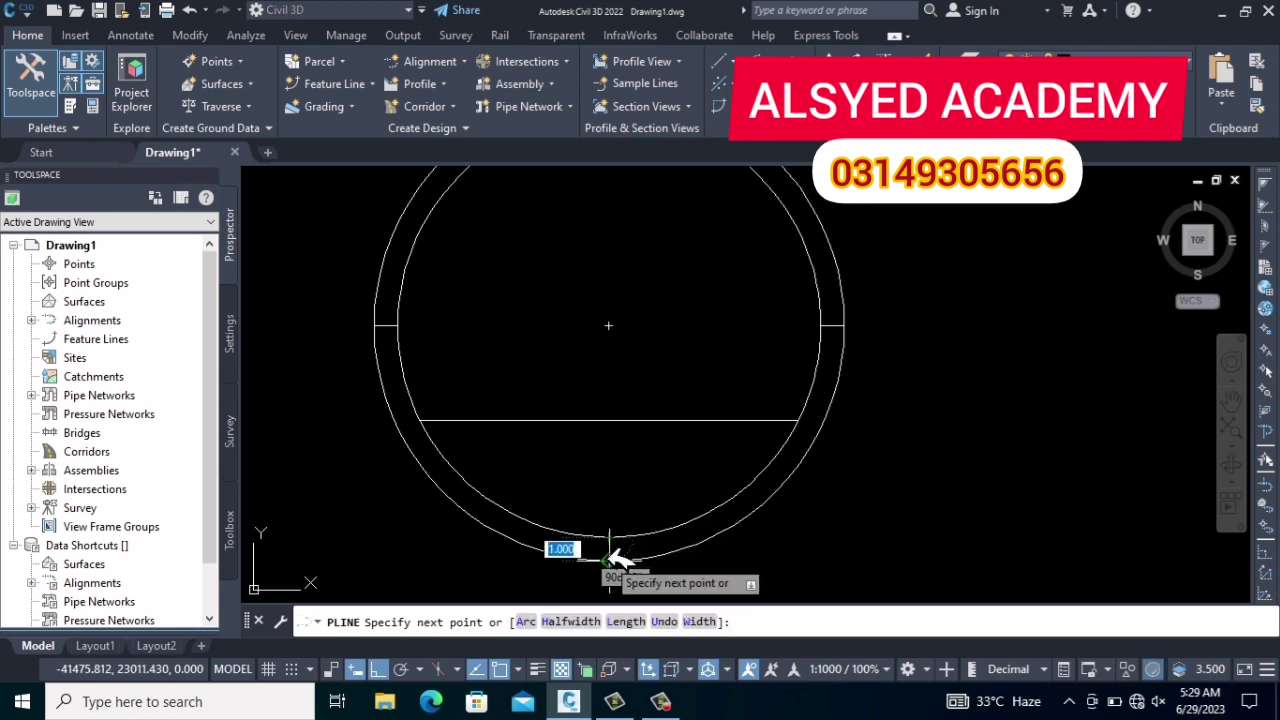
key("Escape")
scroll(614, 470, "down", 4)
middle_click_drag(614, 428, 668, 440)
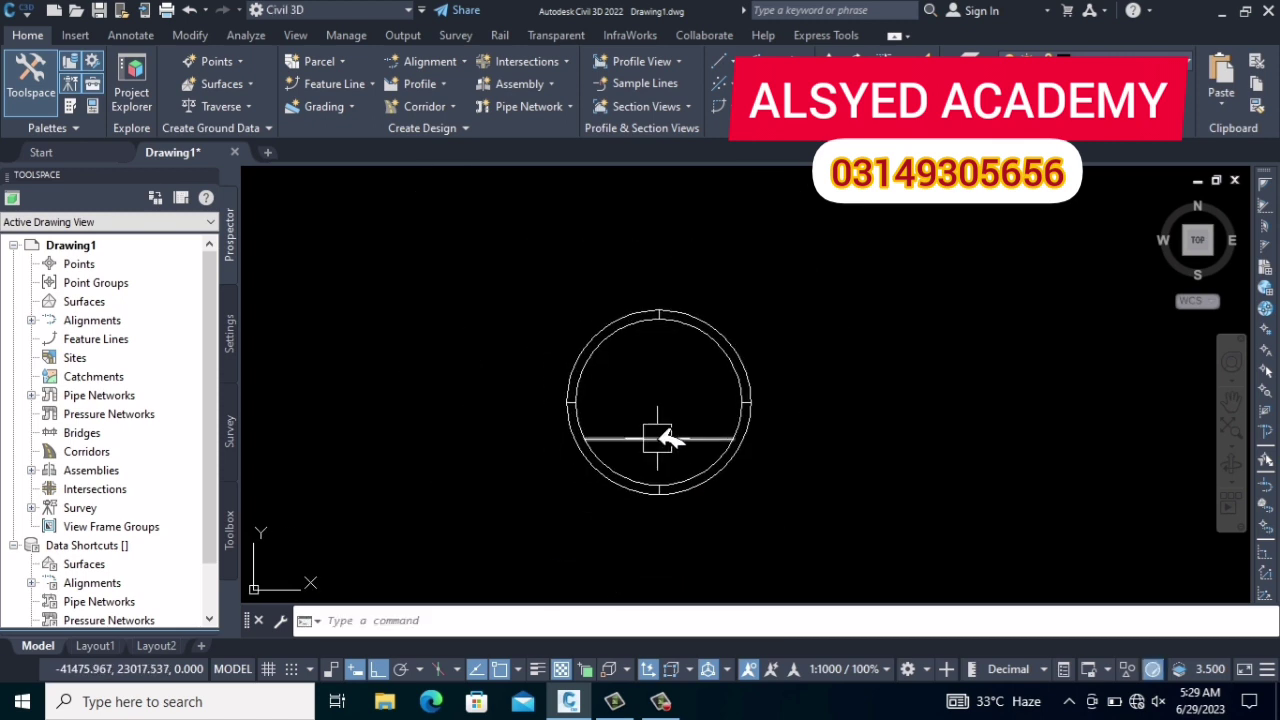
type("PL")
Step: Start a polyline at the ring's top and arc it through the right side down to the bottom
key("Return")
scroll(668, 305, "up", 4)
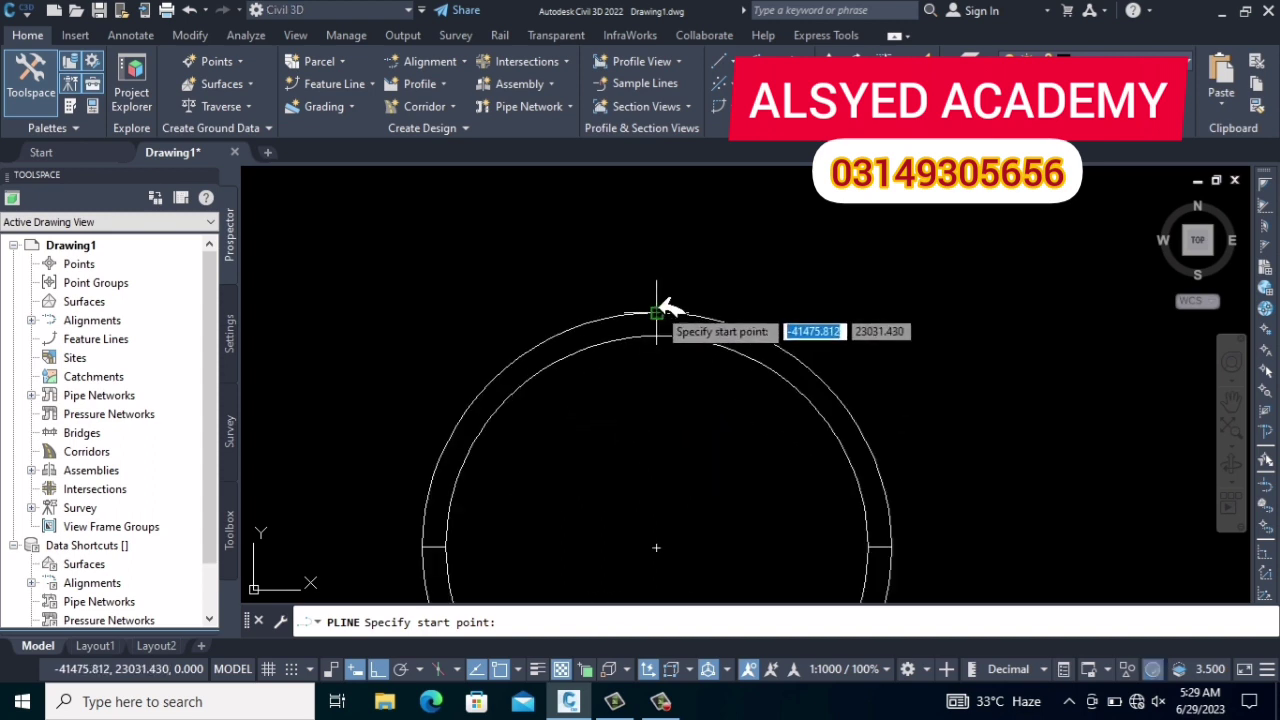
scroll(662, 314, "up", 4)
left_click(655, 322)
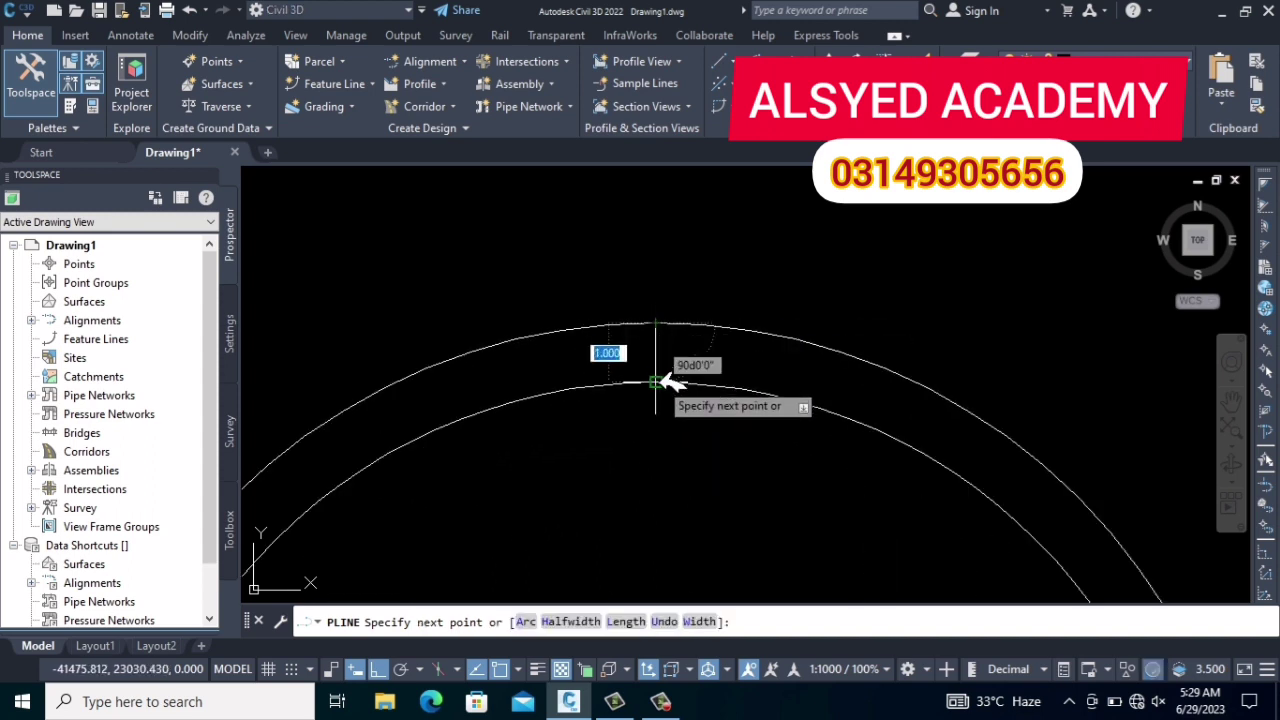
scroll(660, 370, "down", 5)
scroll(714, 349, "up", 1)
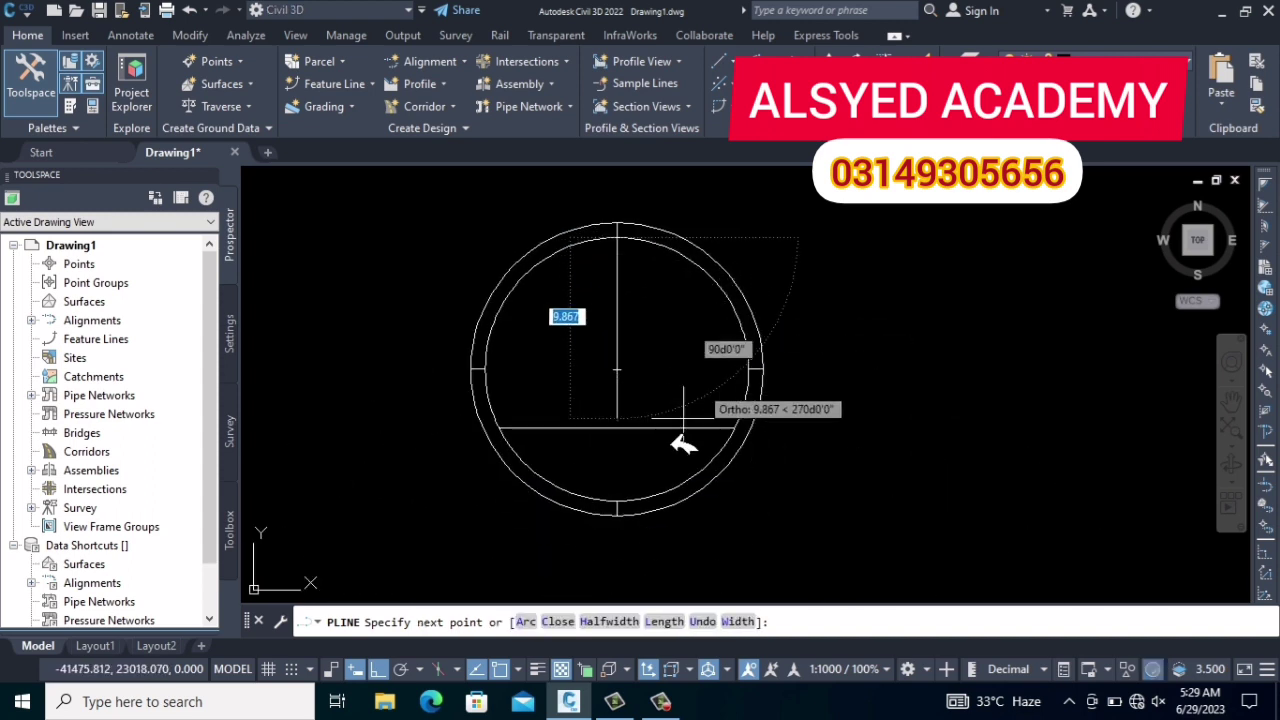
left_click(537, 621)
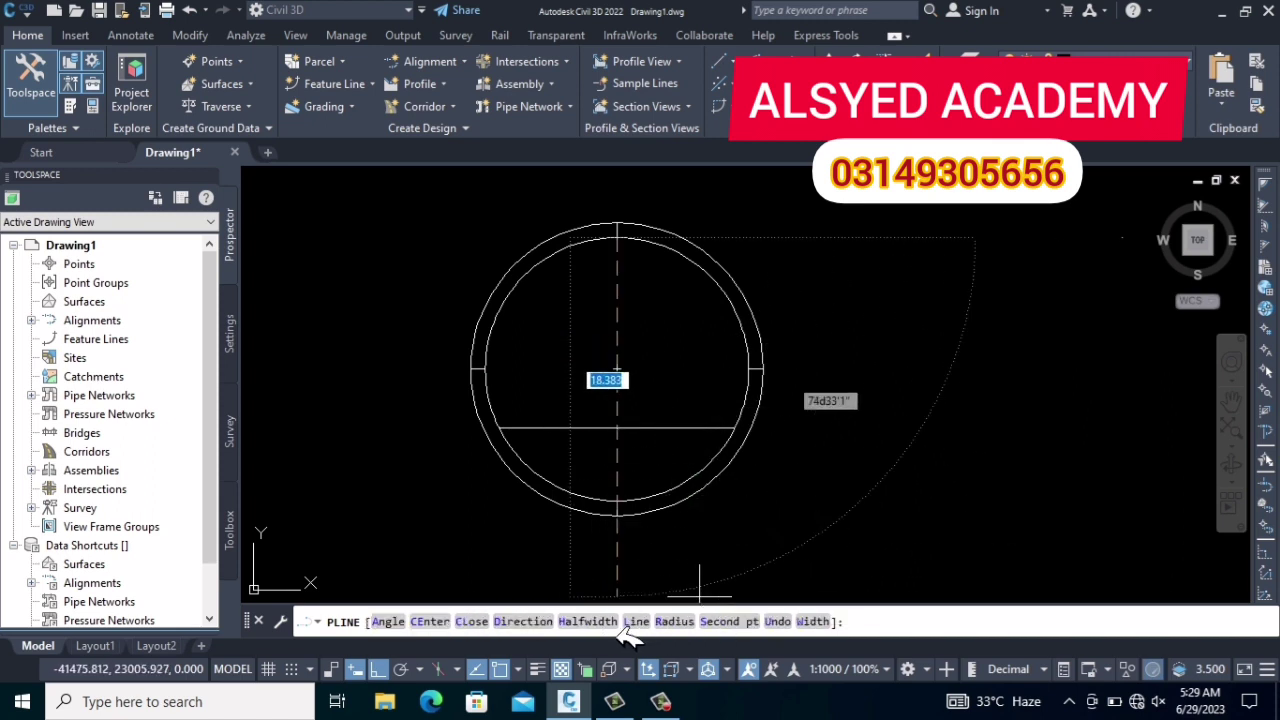
left_click(728, 621)
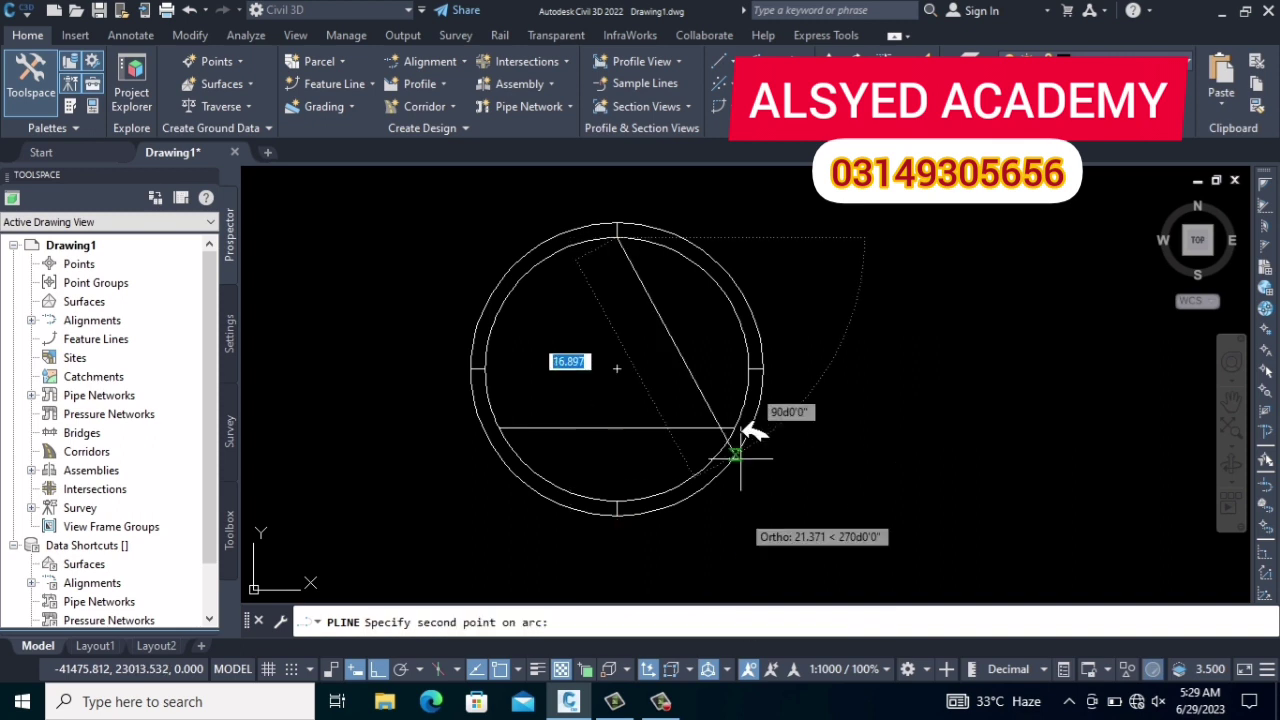
left_click(752, 370)
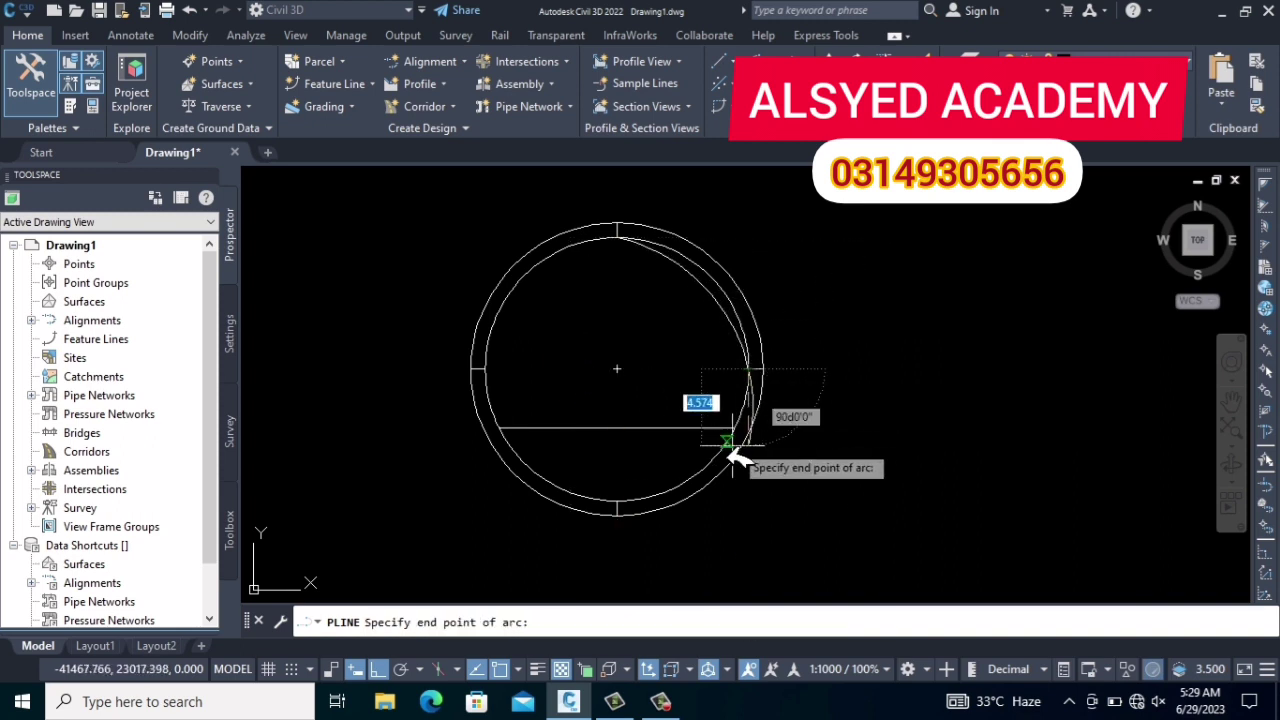
left_click(617, 500)
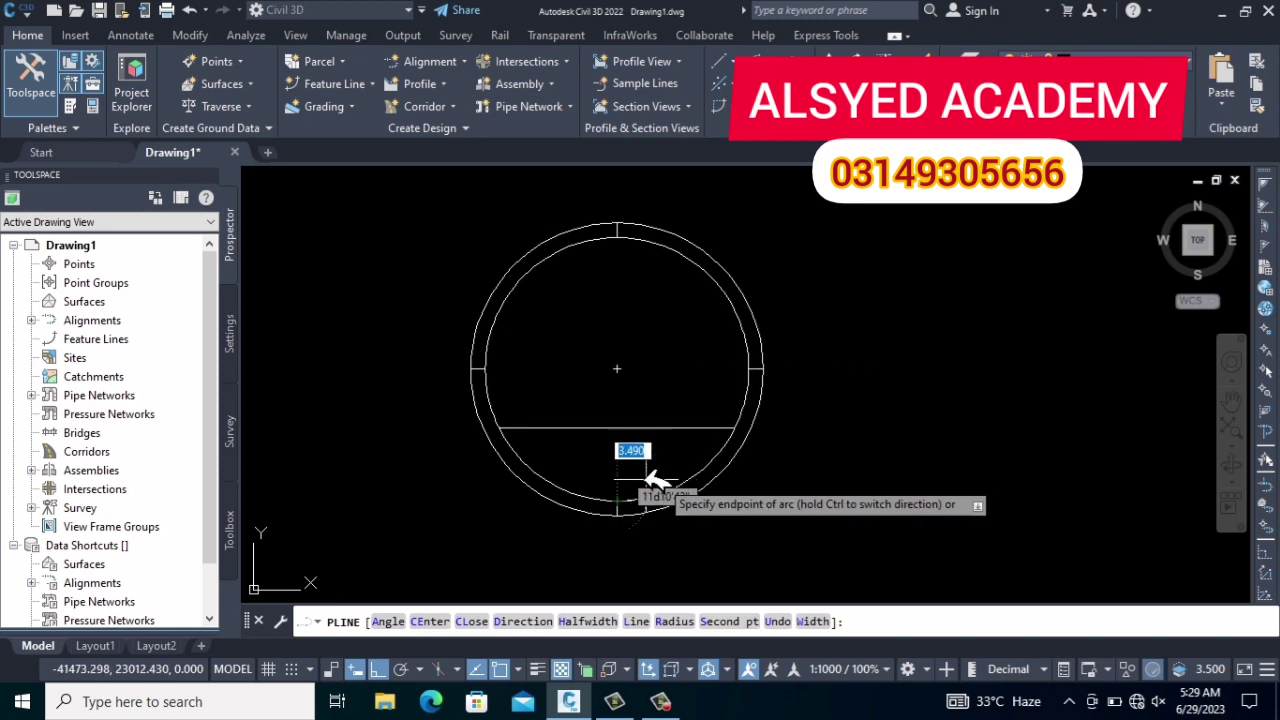
middle_click_drag(640, 516, 662, 510)
scroll(652, 512, "up", 5)
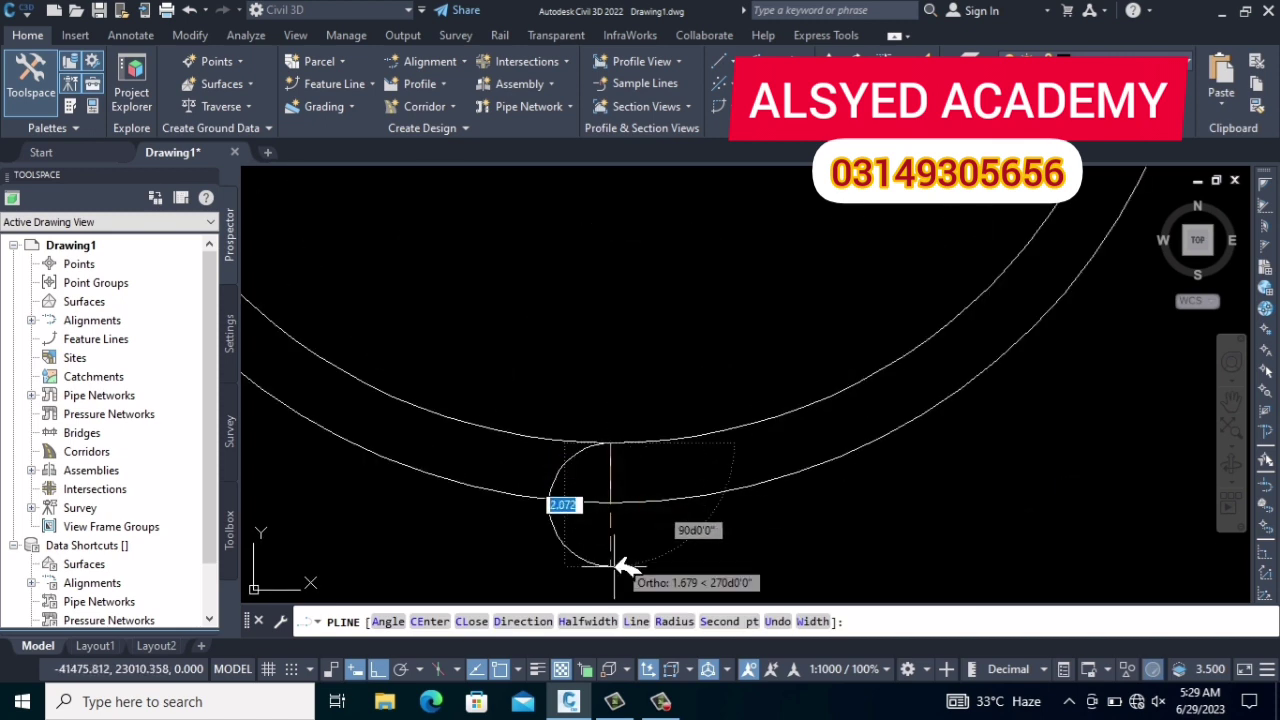
type("L")
key("Return")
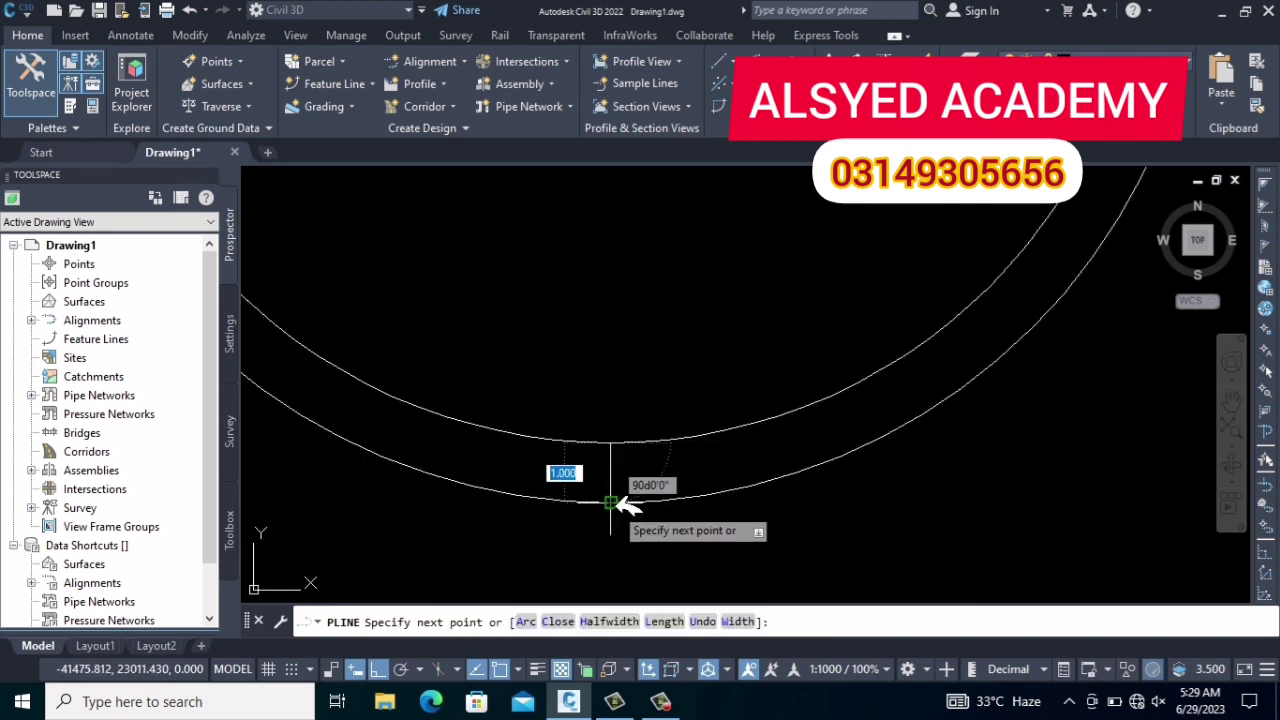
scroll(626, 505, "down", 5)
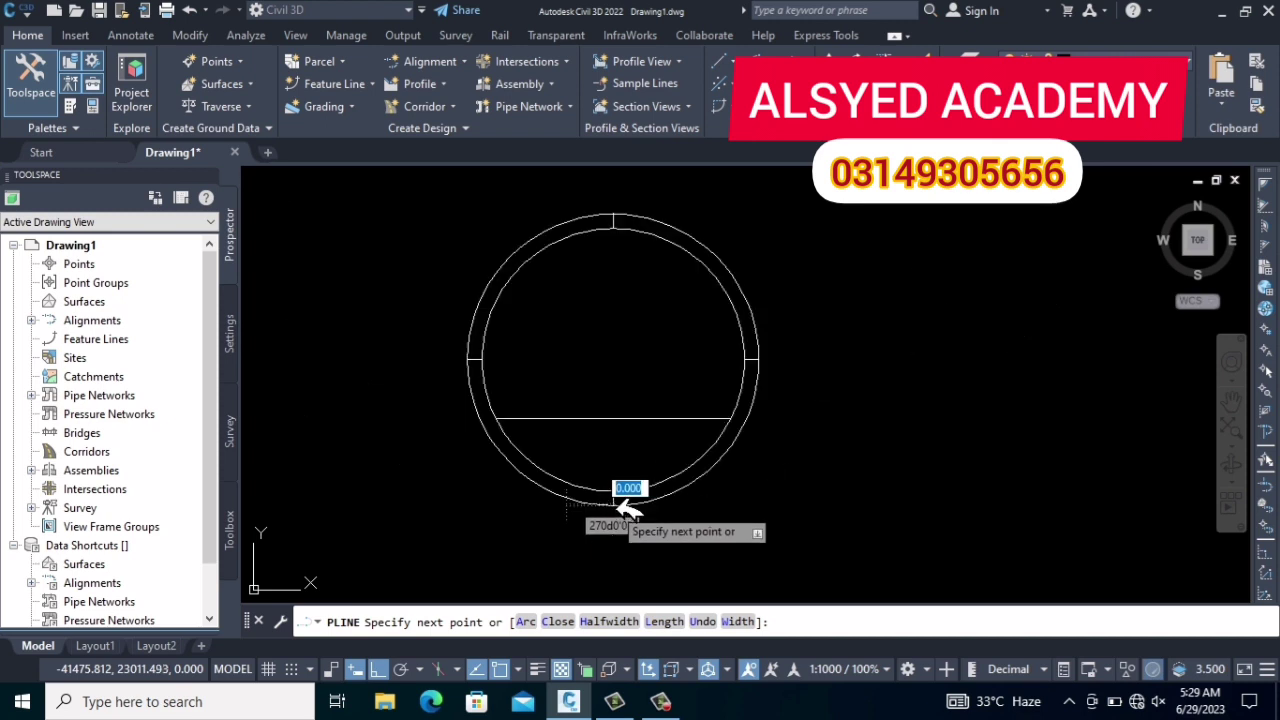
Step: Continue with an arc along the outer circle's right side up to its top quadrant
left_click(535, 621)
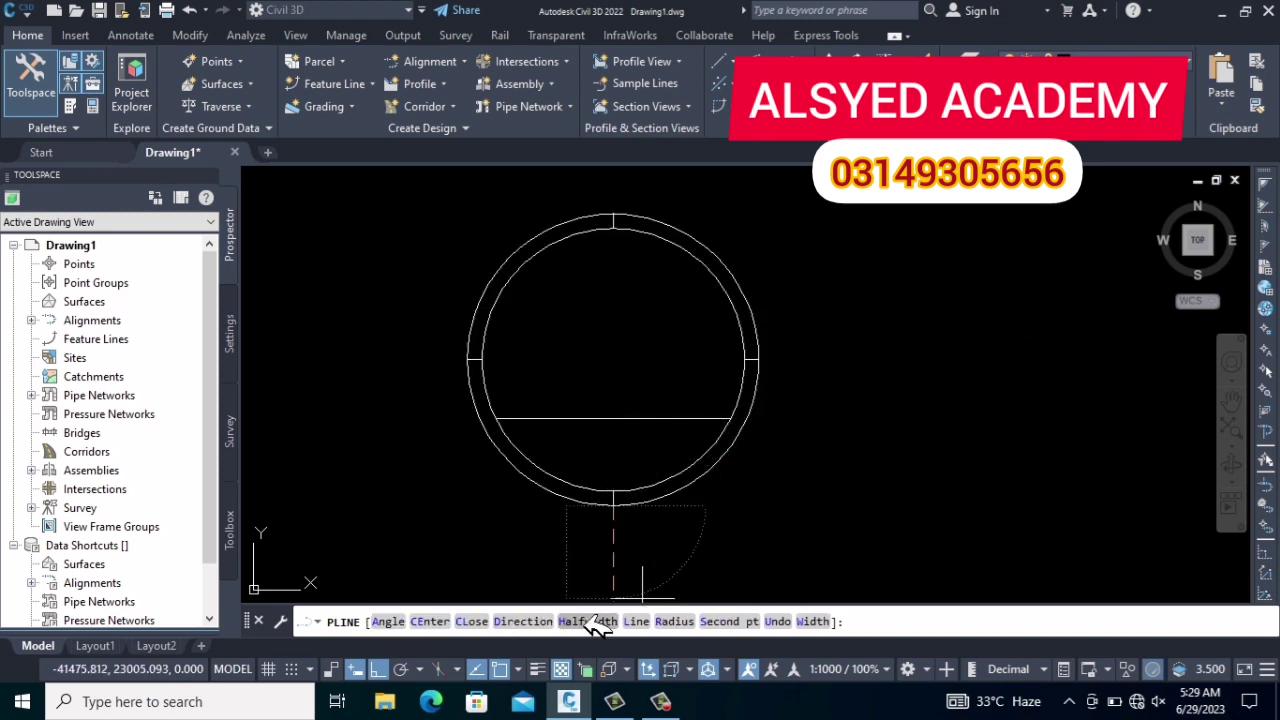
left_click(733, 621)
scroll(751, 429, "up", 3)
scroll(757, 360, "up", 3)
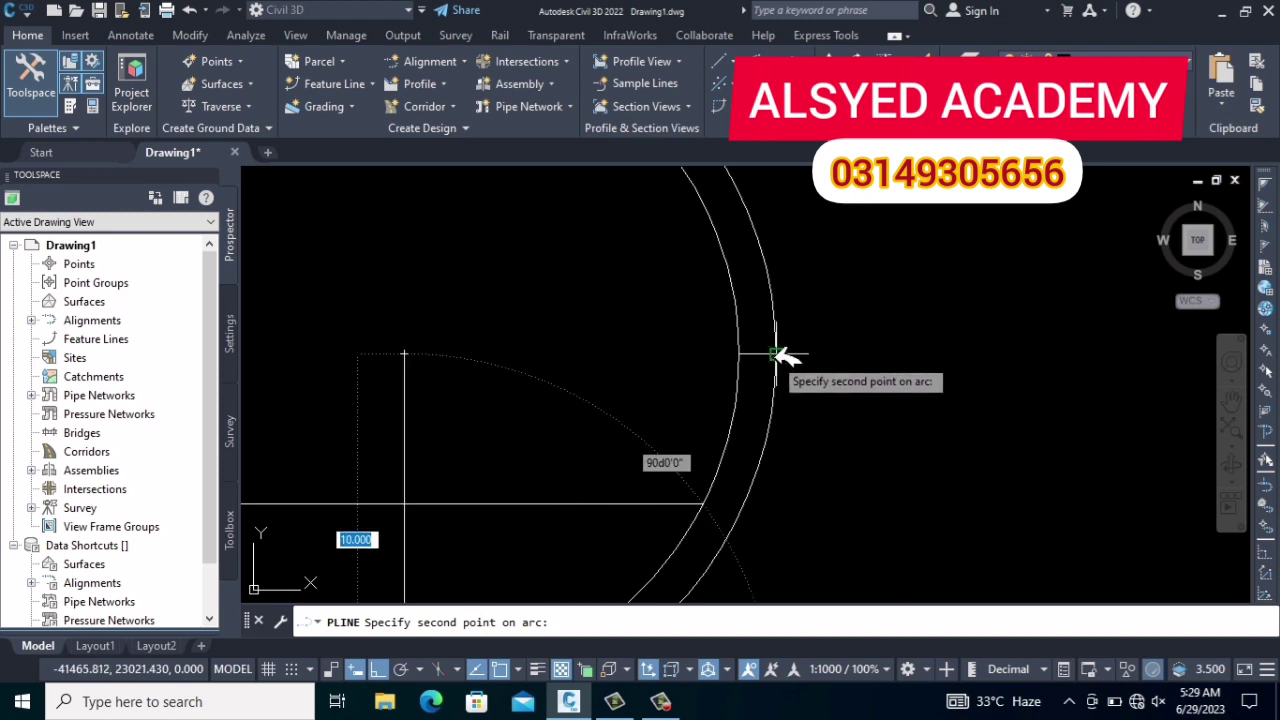
left_click(781, 355)
scroll(757, 349, "down", 3)
middle_click_drag(757, 349, 814, 491)
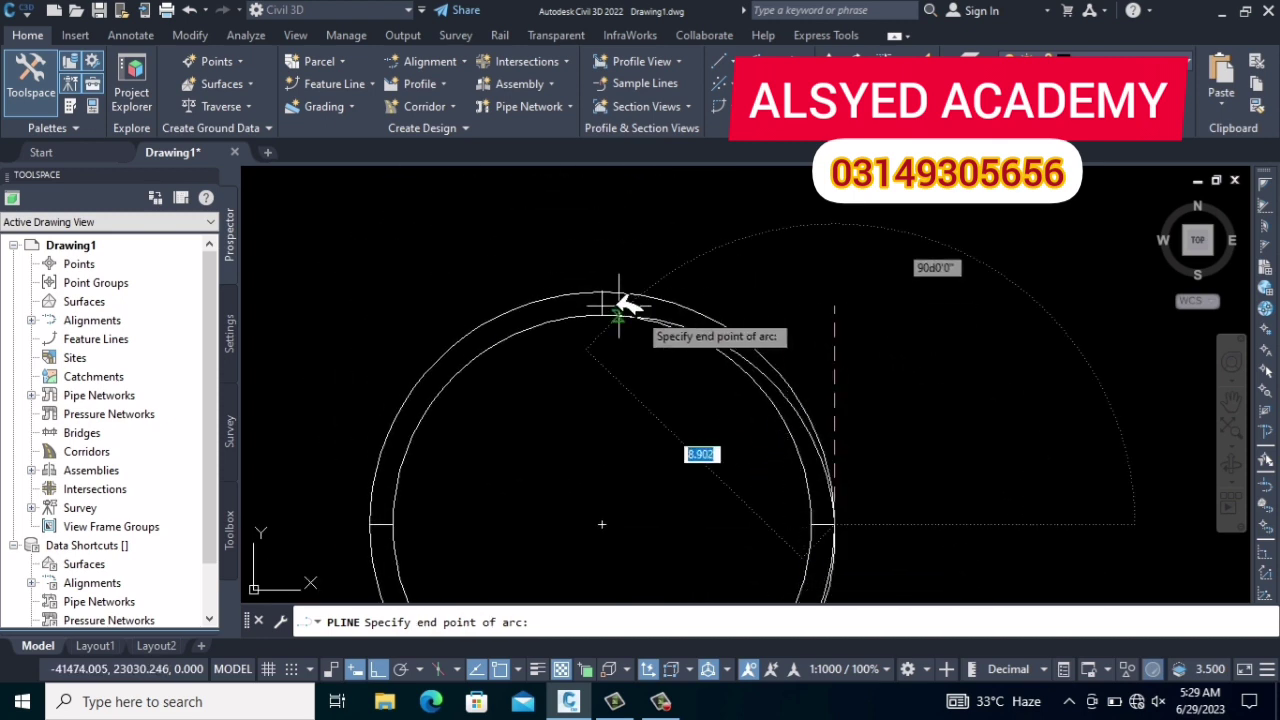
scroll(603, 286, "up", 4)
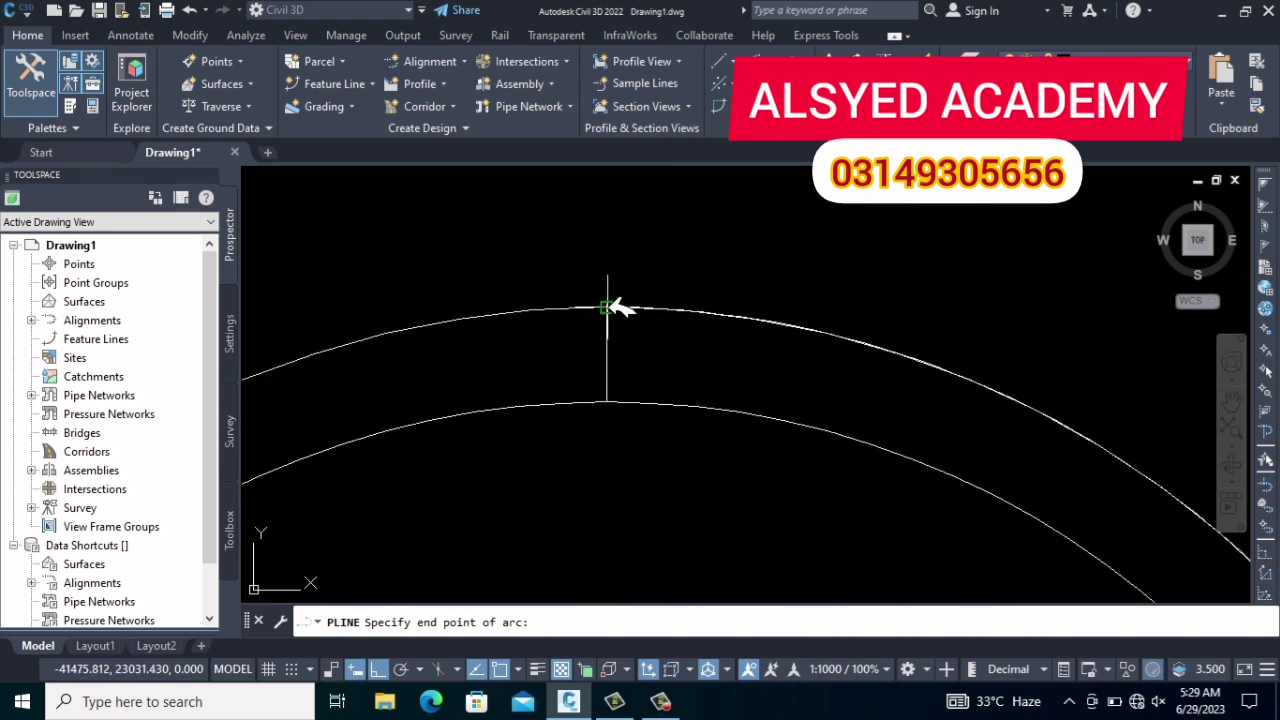
left_click(613, 302)
scroll(613, 310, "down", 3)
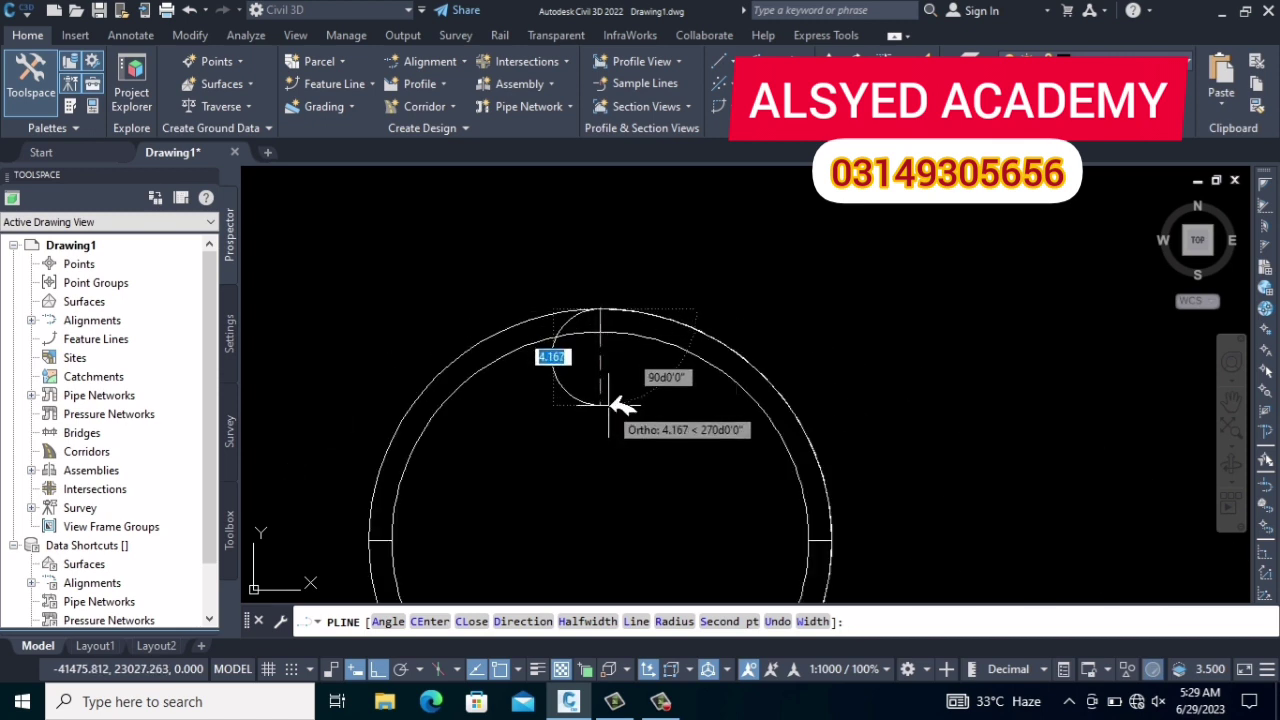
key("Return")
middle_click_drag(686, 409, 832, 372)
Step: Check the right half-ring outline, recenter the view, and launch MIRROR
left_click(873, 410)
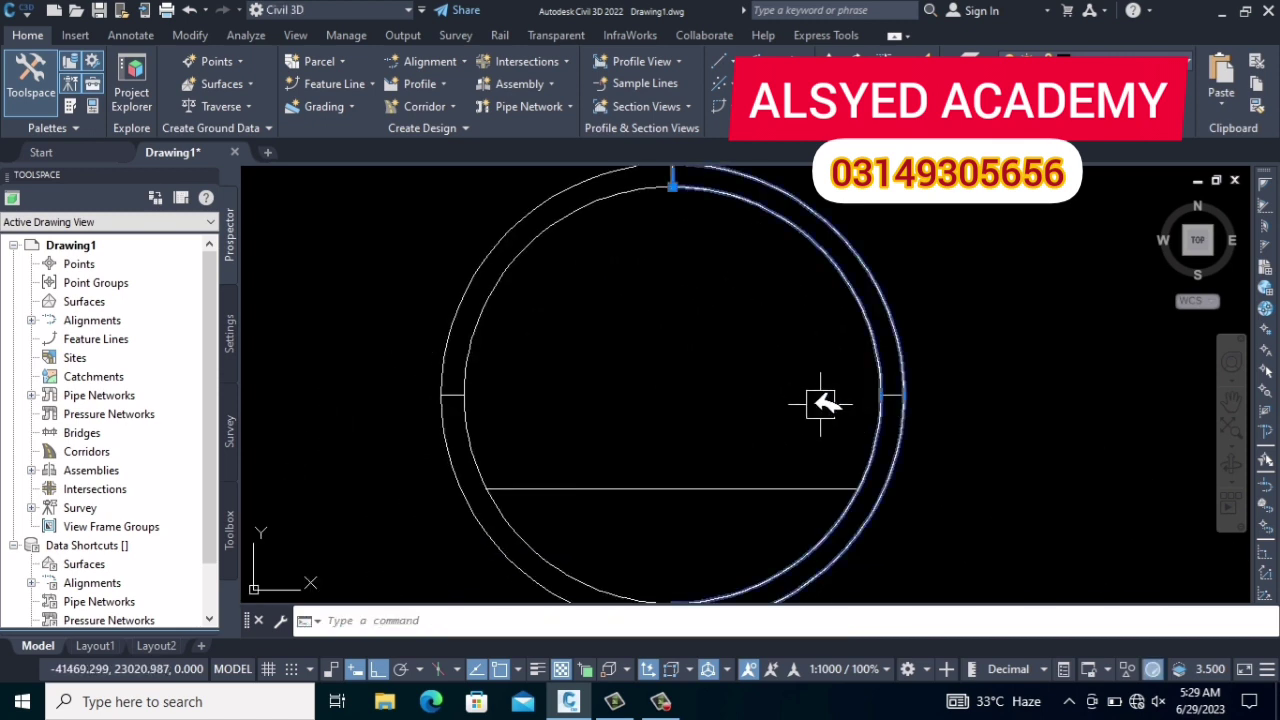
scroll(780, 405, "down", 2)
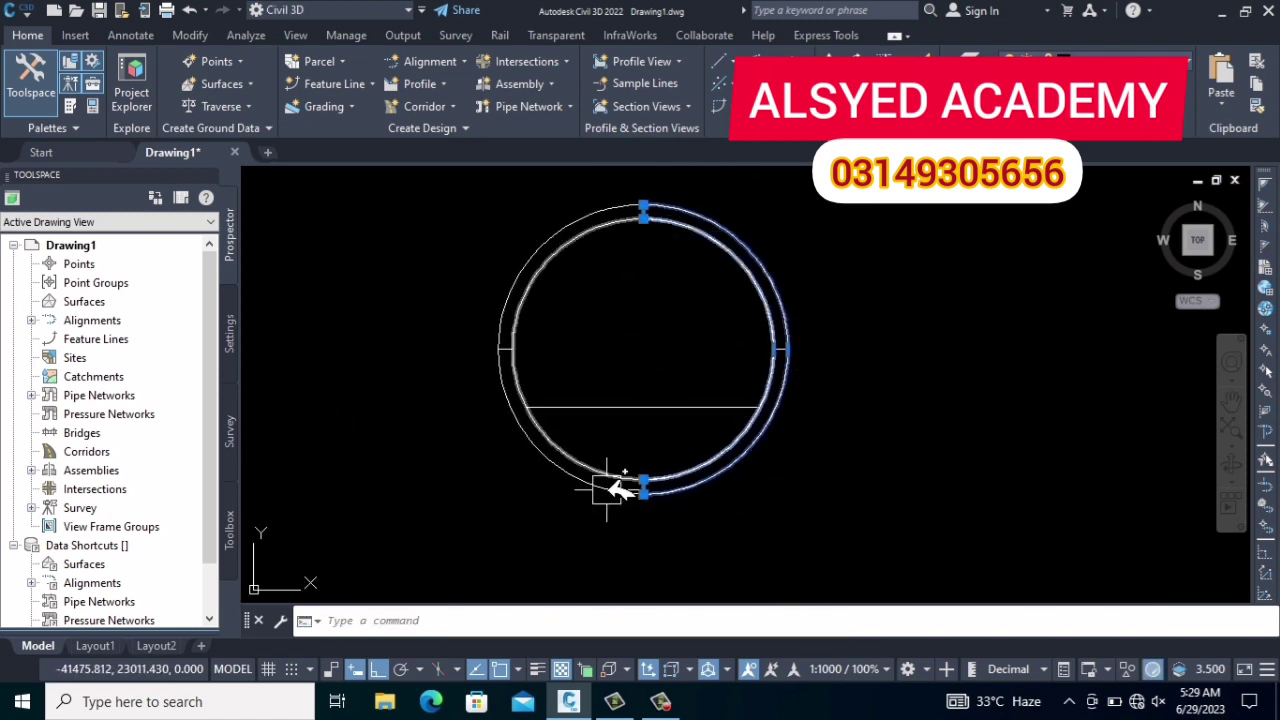
key("Escape")
middle_click_drag(588, 487, 563, 506)
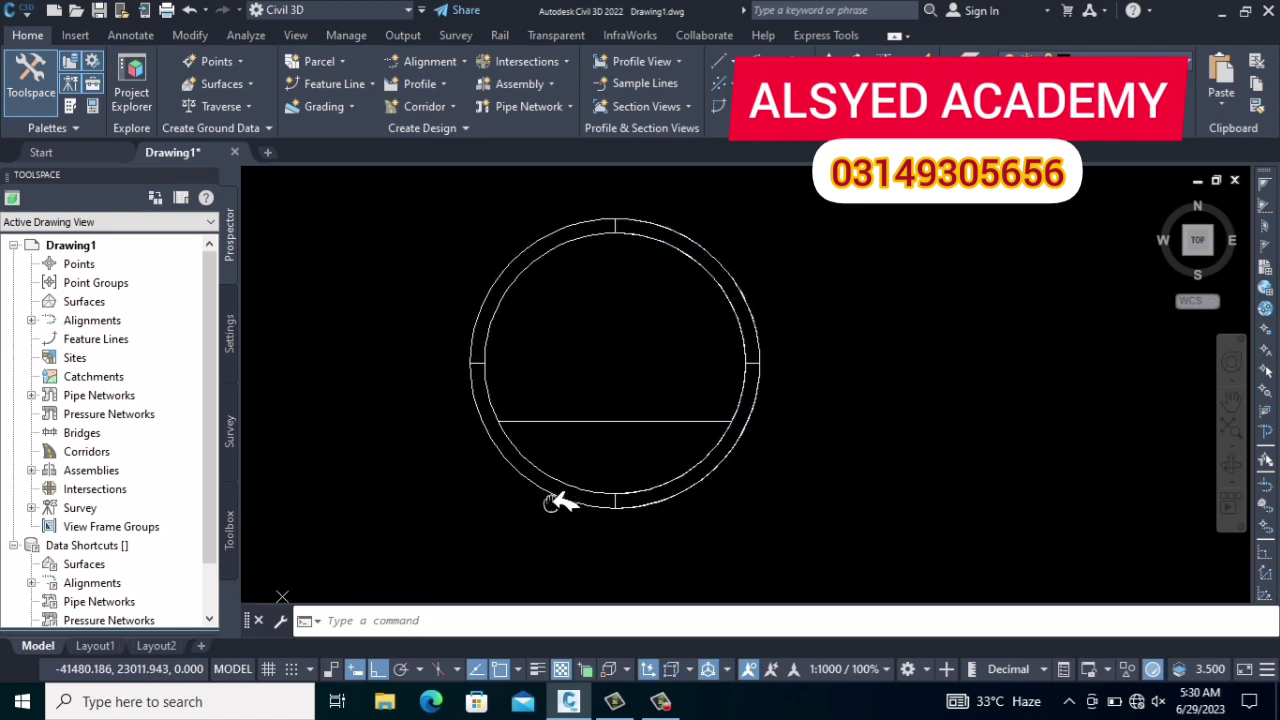
middle_click_drag(529, 340, 600, 398)
type("M")
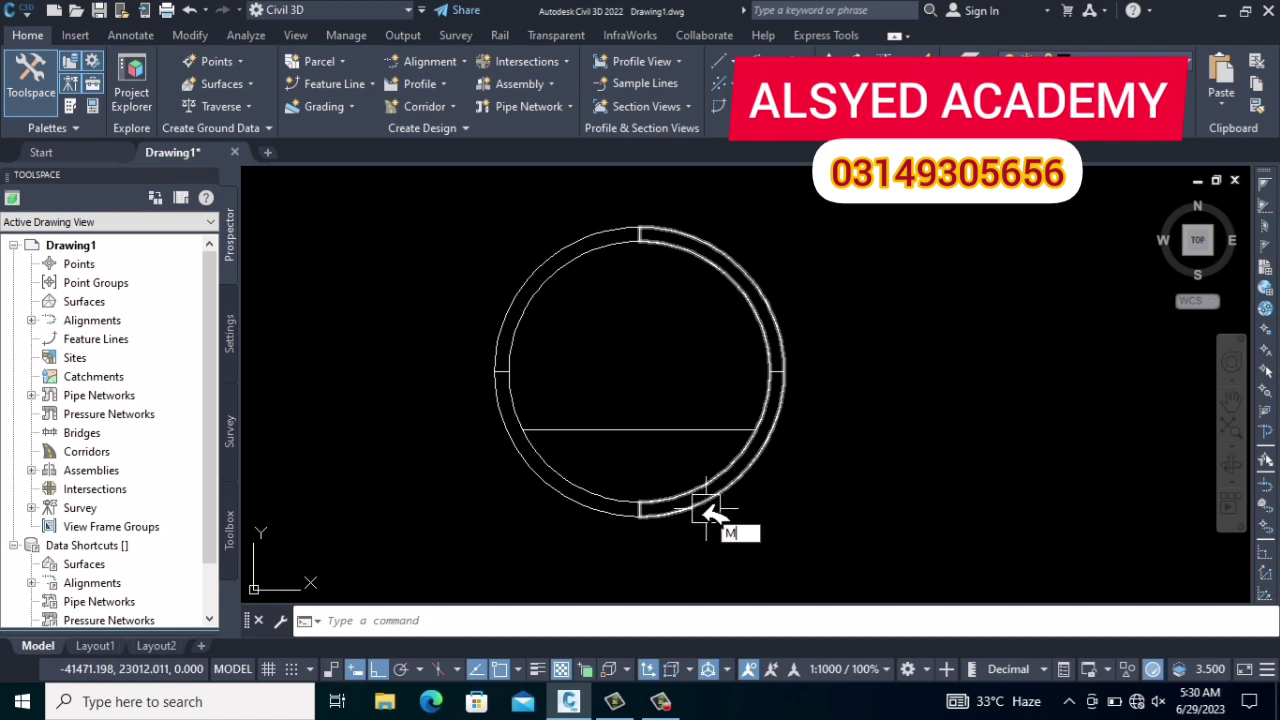
type("I")
key("Return")
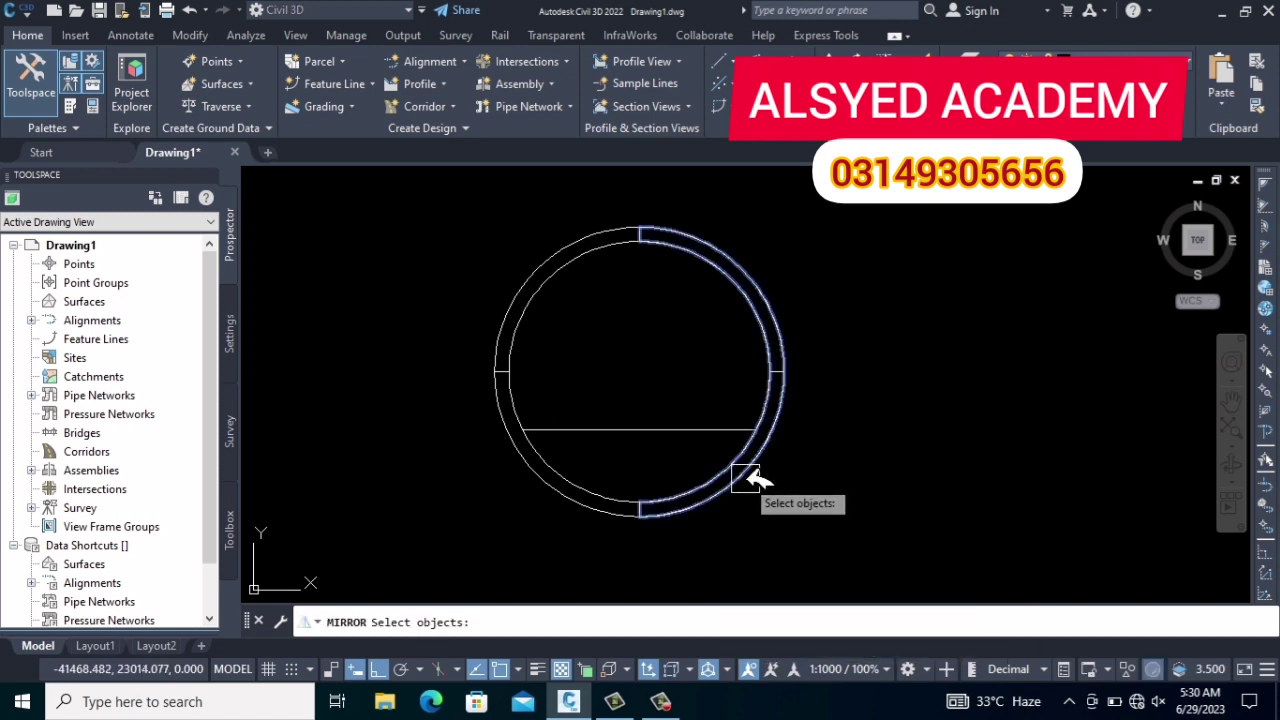
Step: Mirror the right half-ring across the top-to-bottom quadrant line, keeping the original
left_click(745, 478)
key("Return")
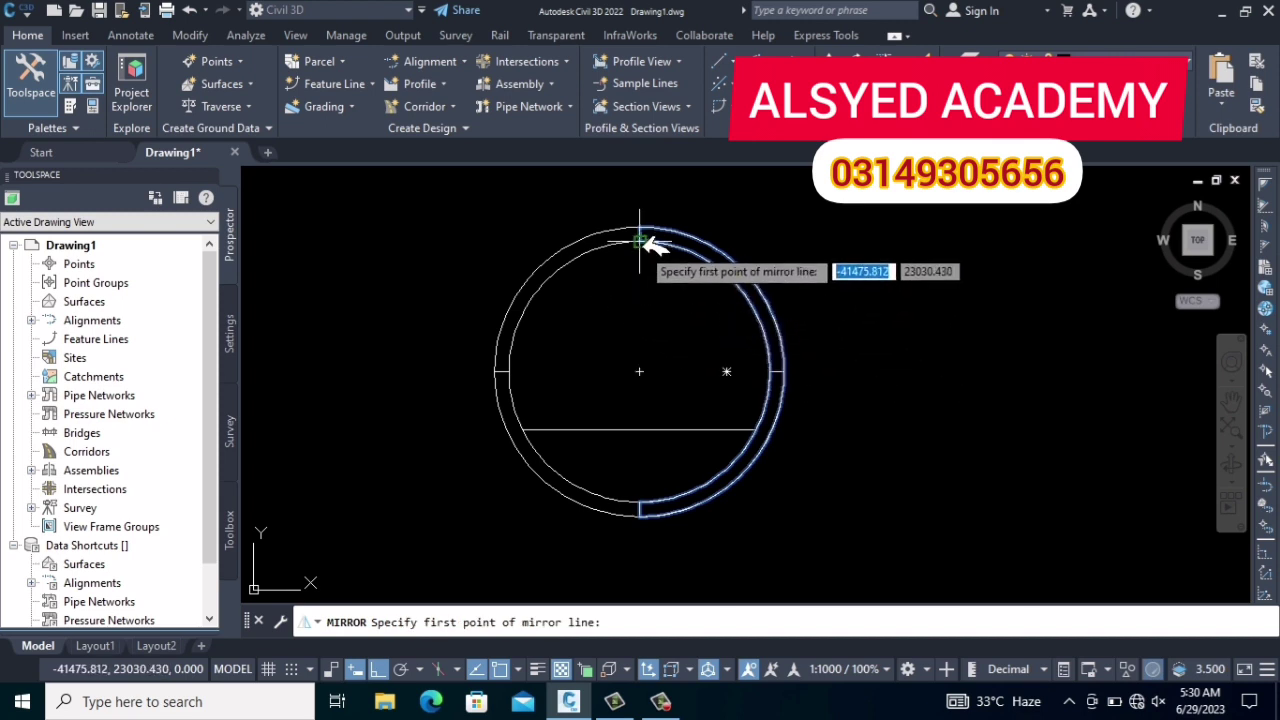
left_click(640, 241)
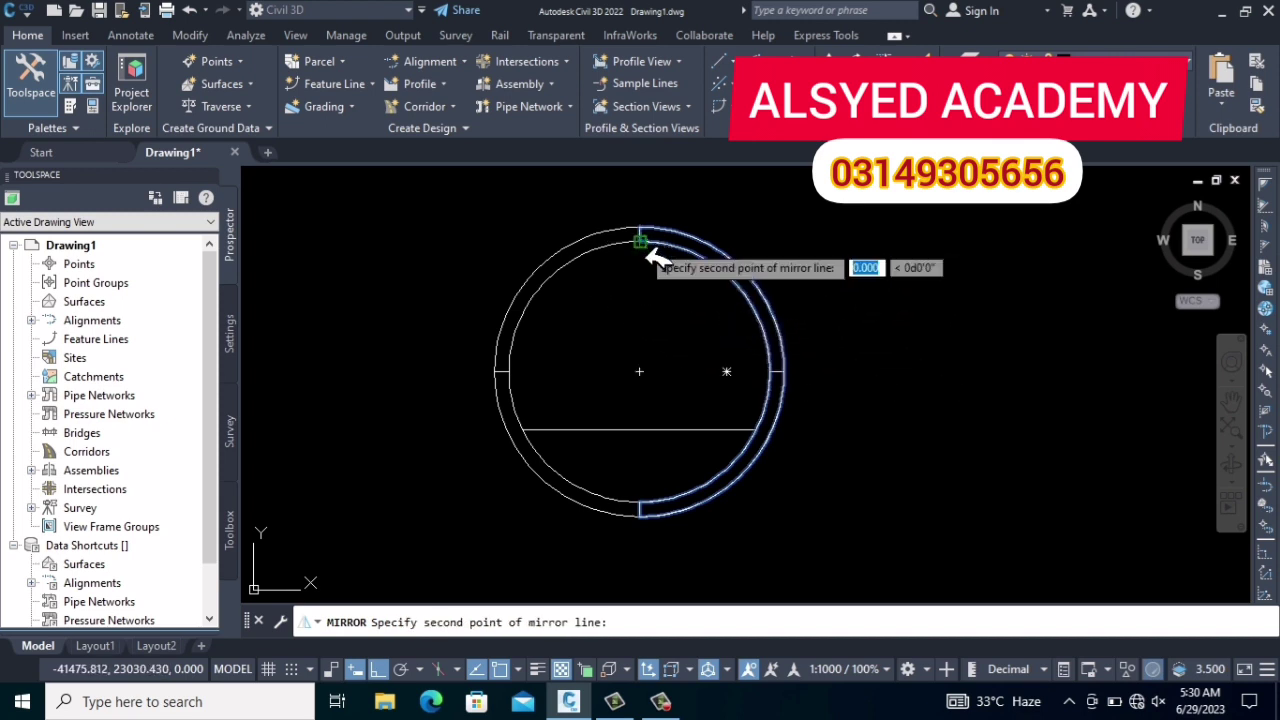
left_click(645, 502)
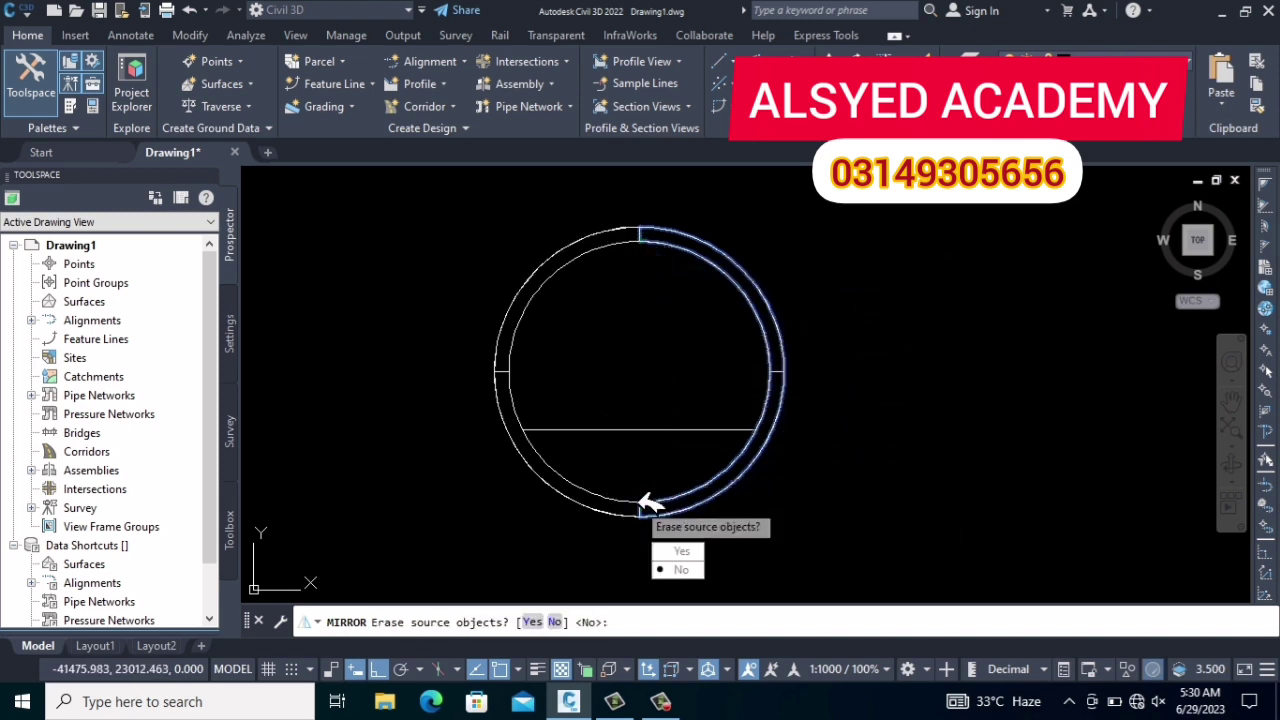
left_click(680, 569)
Step: Select the left and right half-ring outlines to verify the mirrored copy
left_click(521, 323)
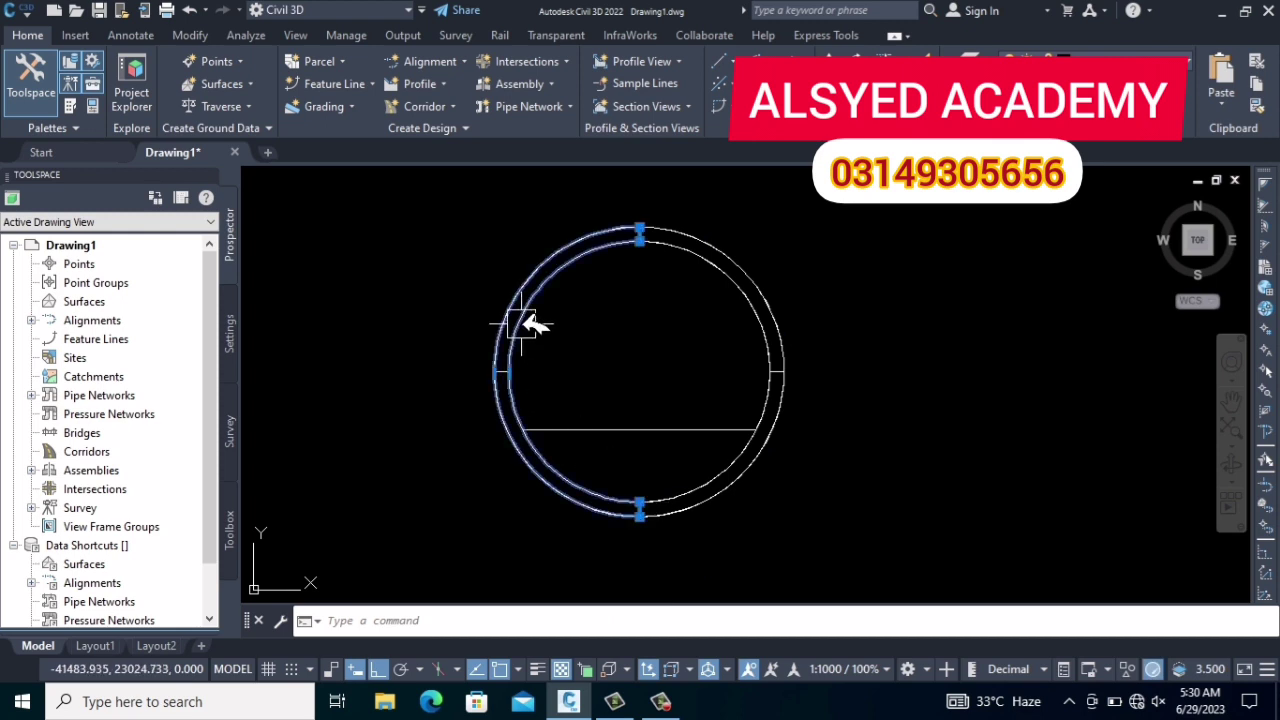
left_click(762, 308)
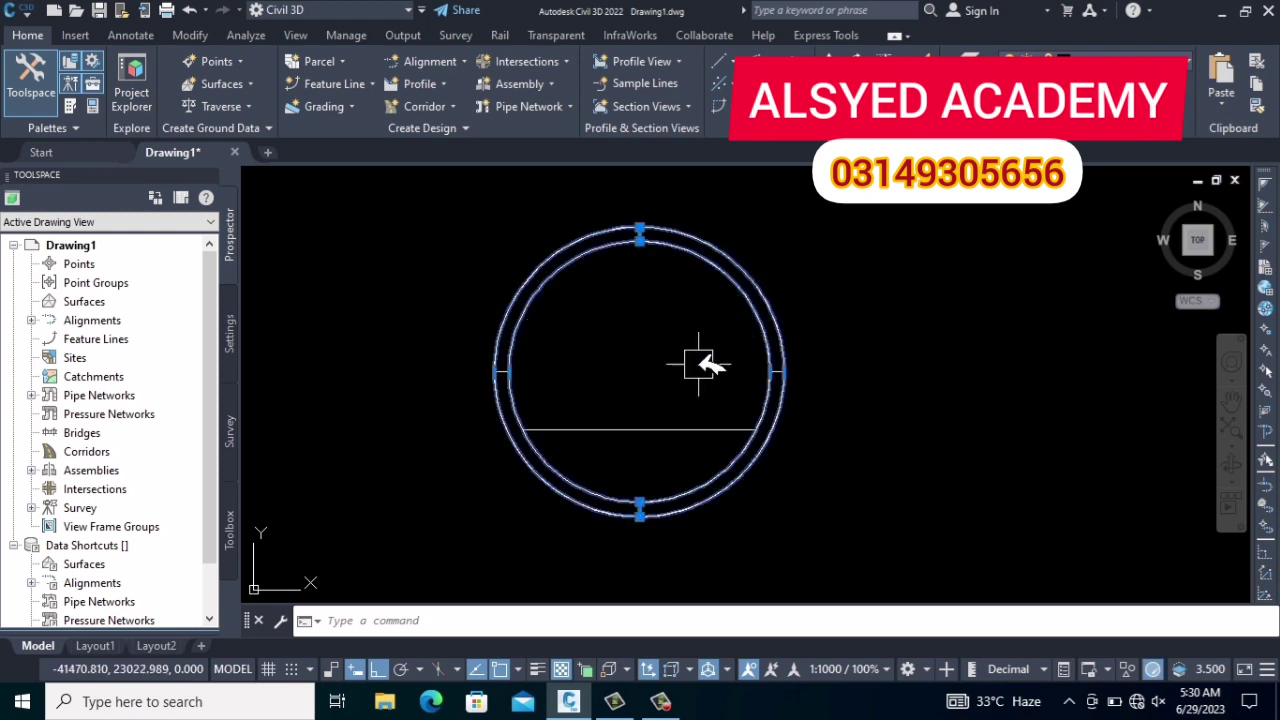
key("Escape")
middle_click_drag(677, 440, 653, 393)
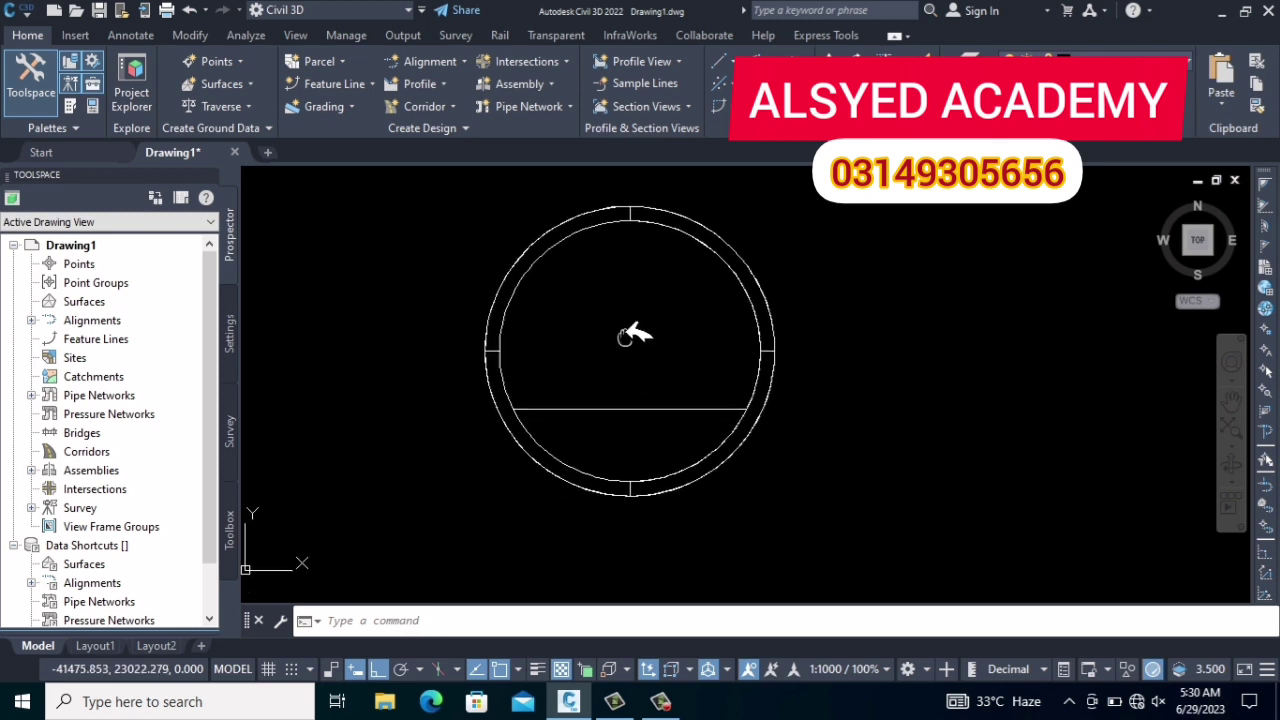
left_click(743, 286)
key("Escape")
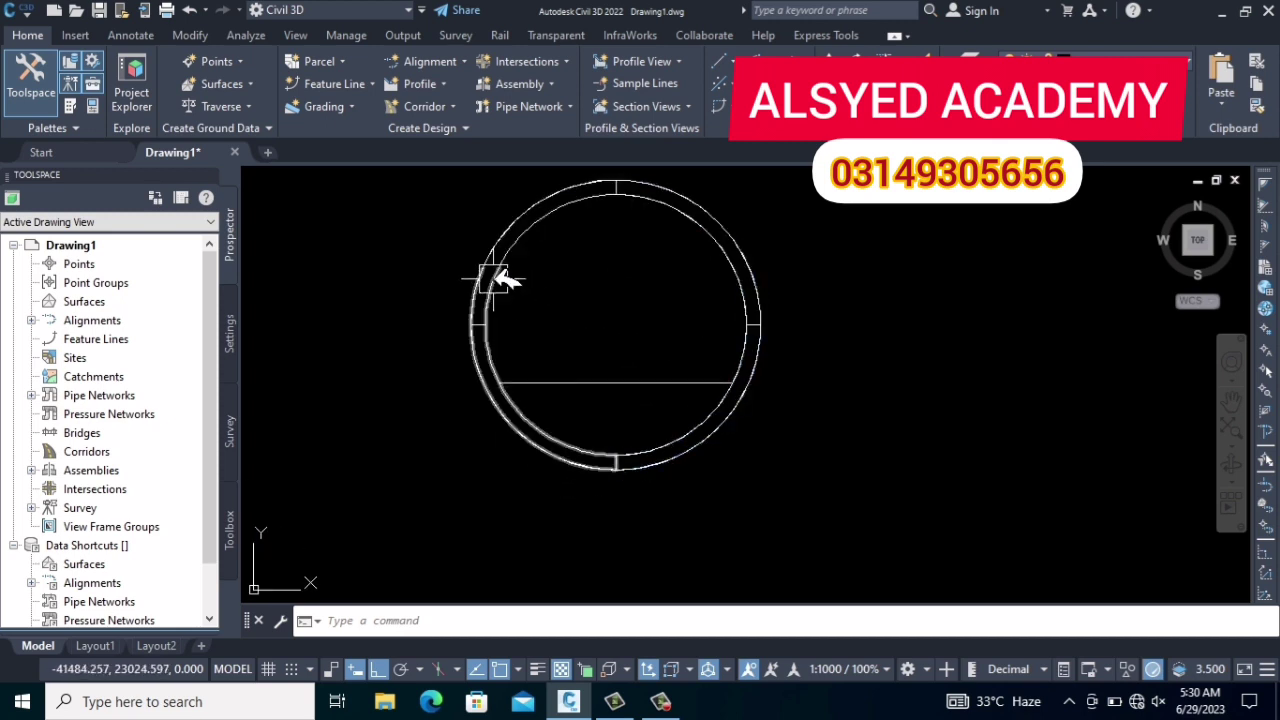
left_click(491, 277)
key("Escape")
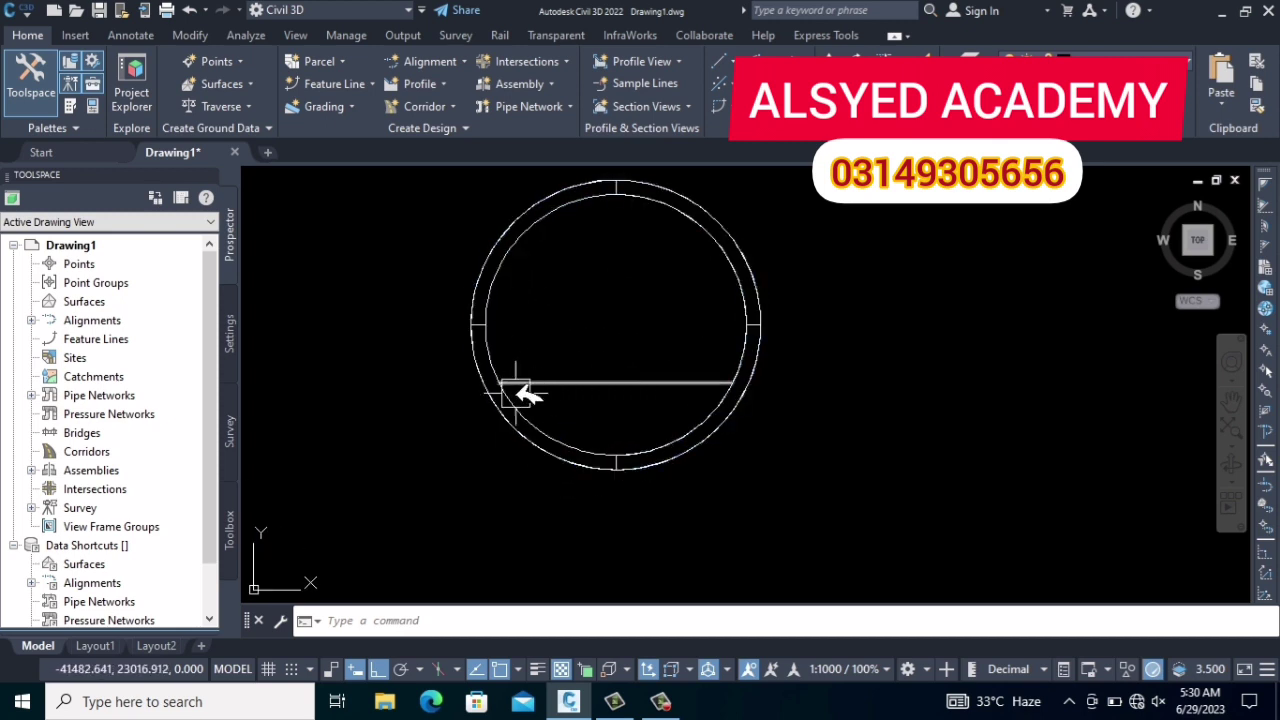
Step: Draw a closed polyline along the chord and the inner circle's bottom arc
mouse_move(575, 375)
middle_mouse_down()
mouse_move(526, 366)
mouse_move(525, 378)
middle_mouse_up()
key("Return")
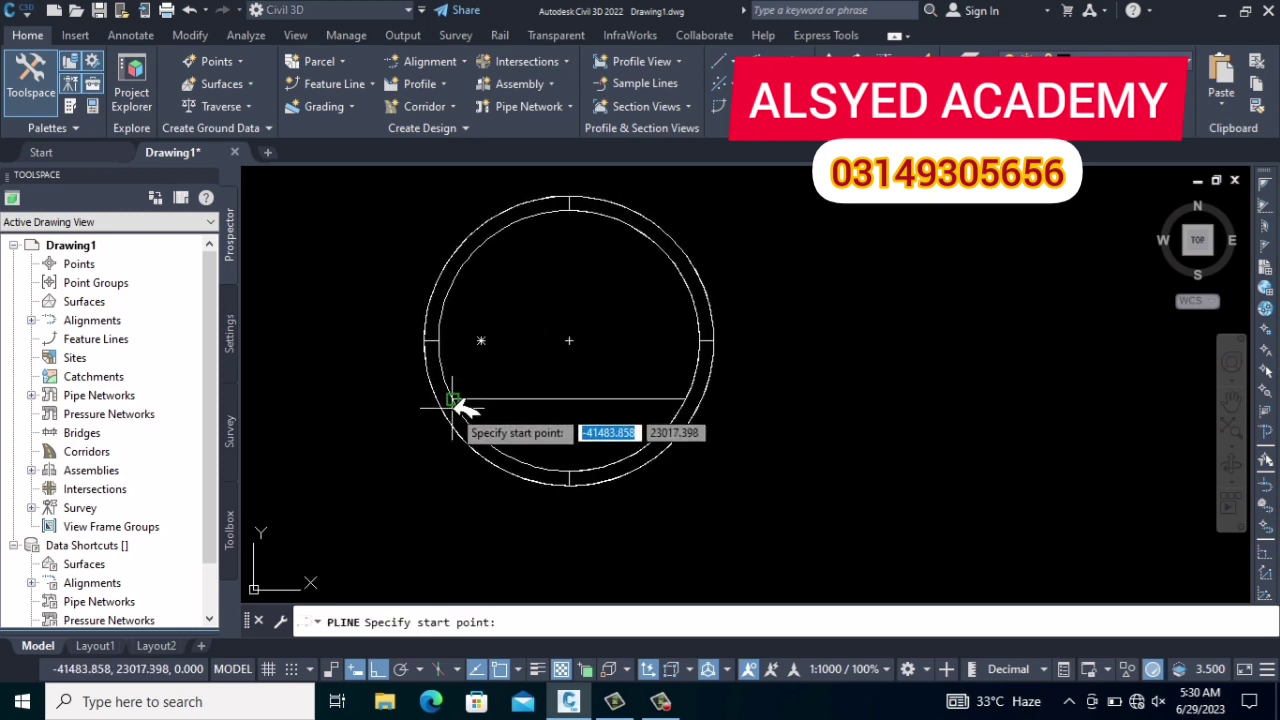
left_click(452, 399)
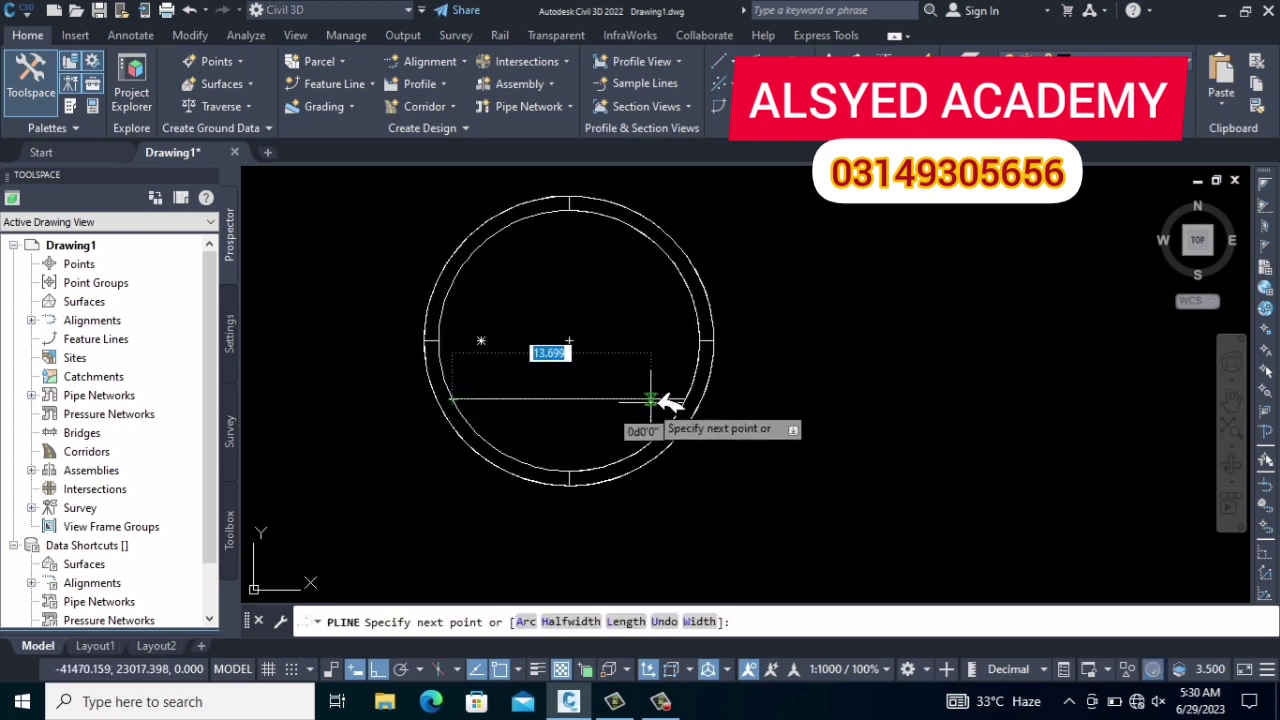
left_click(685, 399)
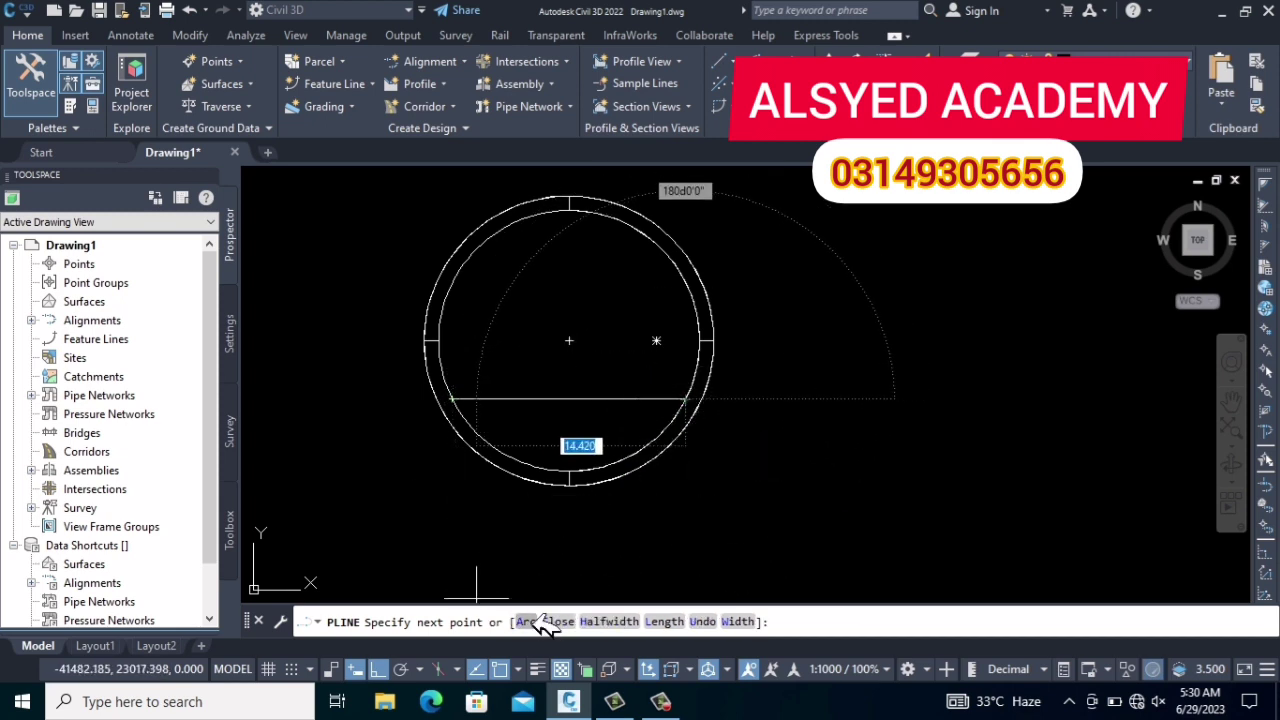
left_click(530, 621)
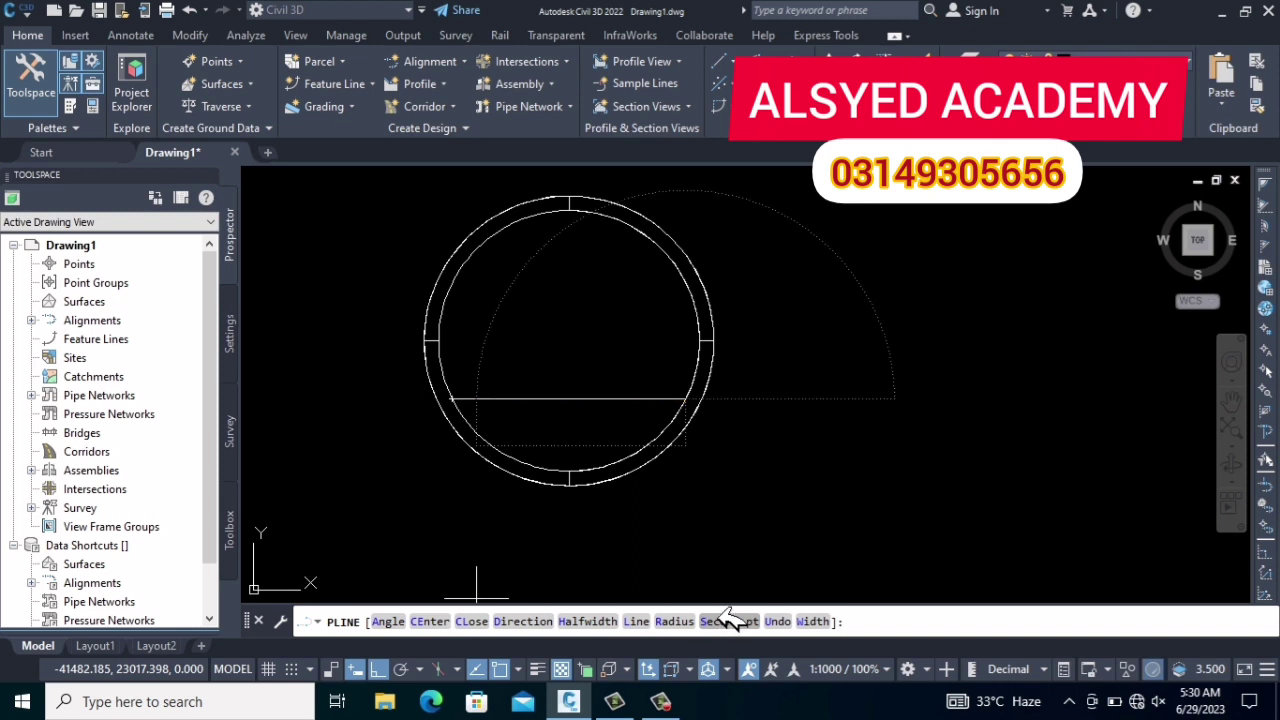
left_click(733, 620)
scroll(600, 486, "up", 2)
scroll(571, 471, "up", 3)
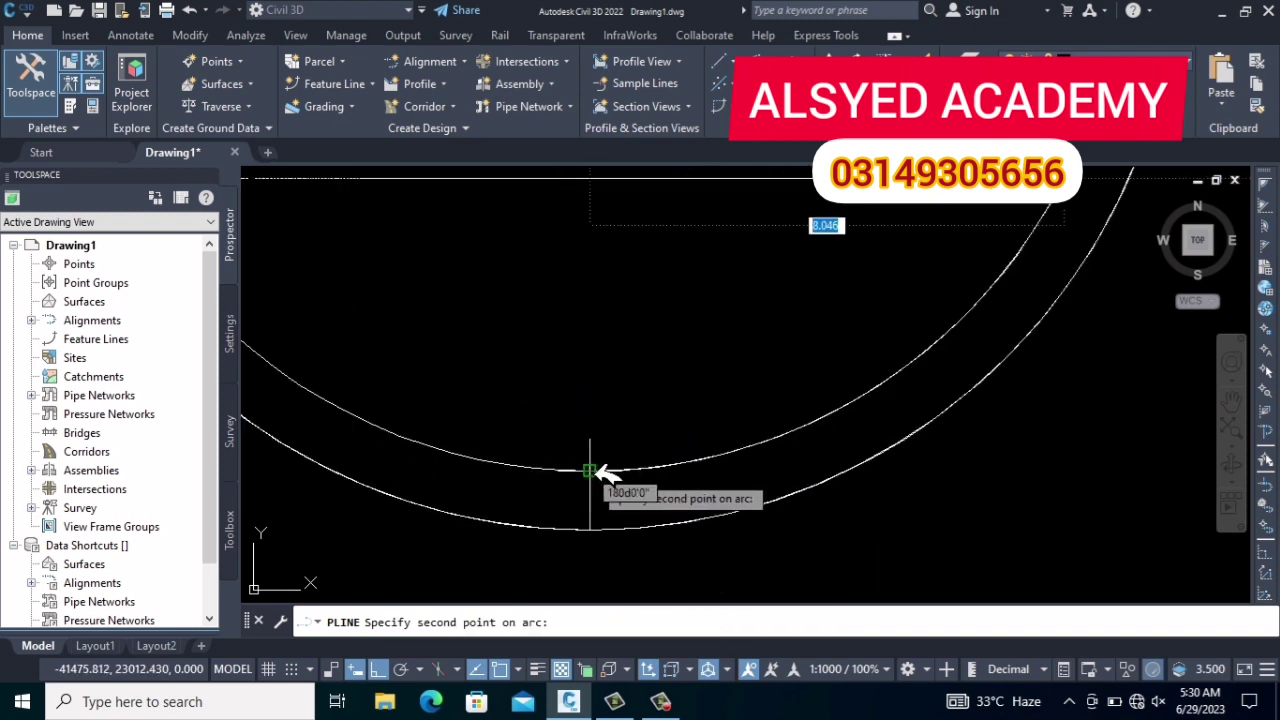
left_click(590, 471)
scroll(575, 480, "down", 5)
scroll(543, 451, "up", 2)
scroll(571, 449, "up", 3)
scroll(548, 470, "up", 3)
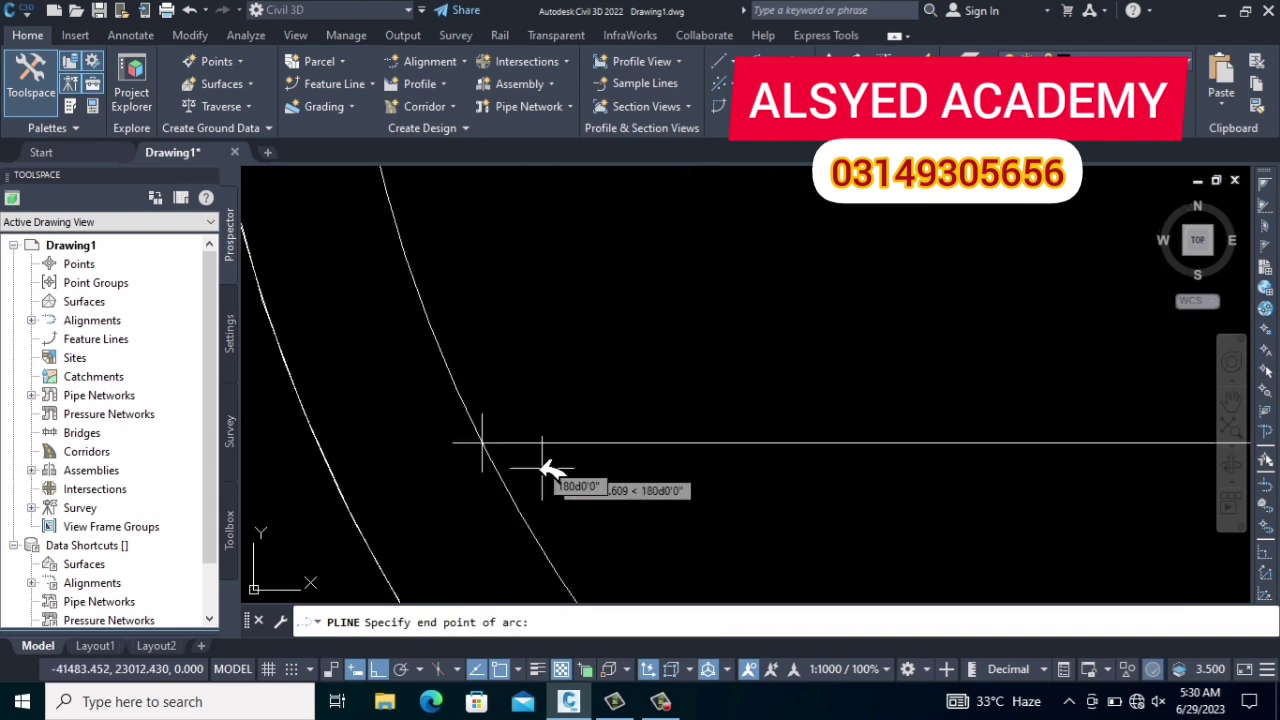
left_click(484, 443)
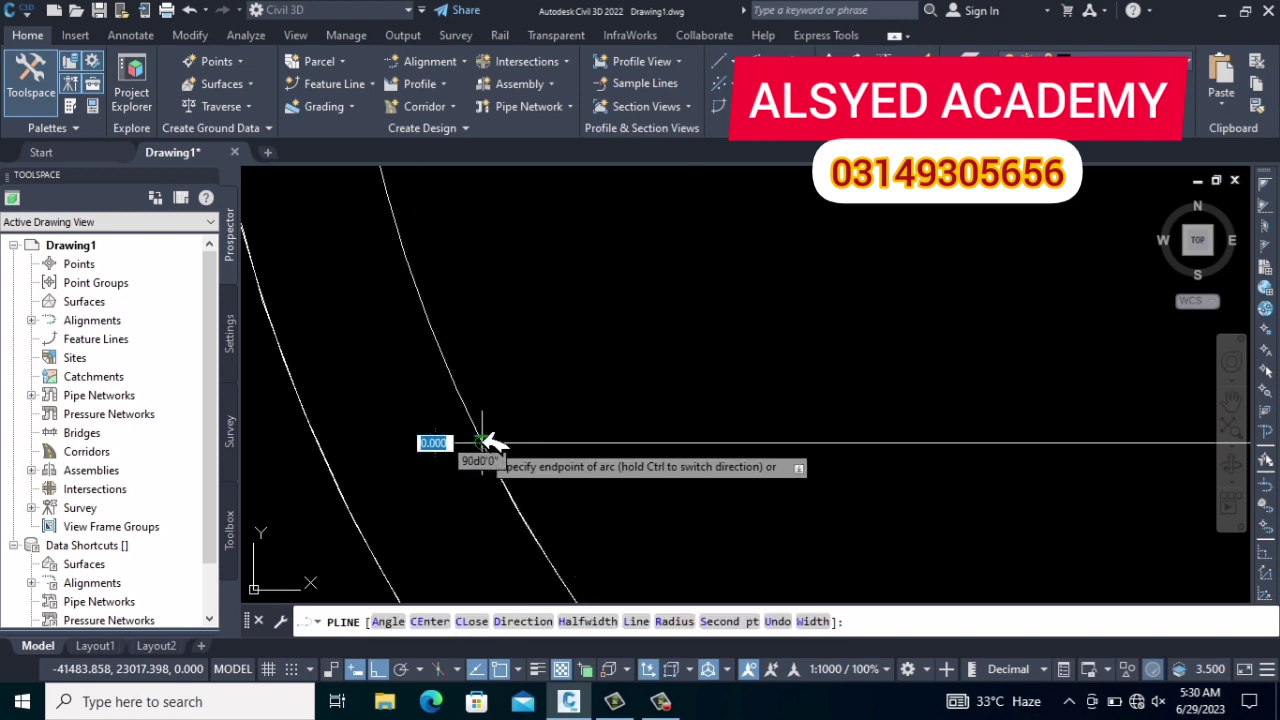
key("Return")
Step: Pan and zoom to center the whole ring in the view
scroll(466, 451, "down", 2)
scroll(520, 470, "down", 2)
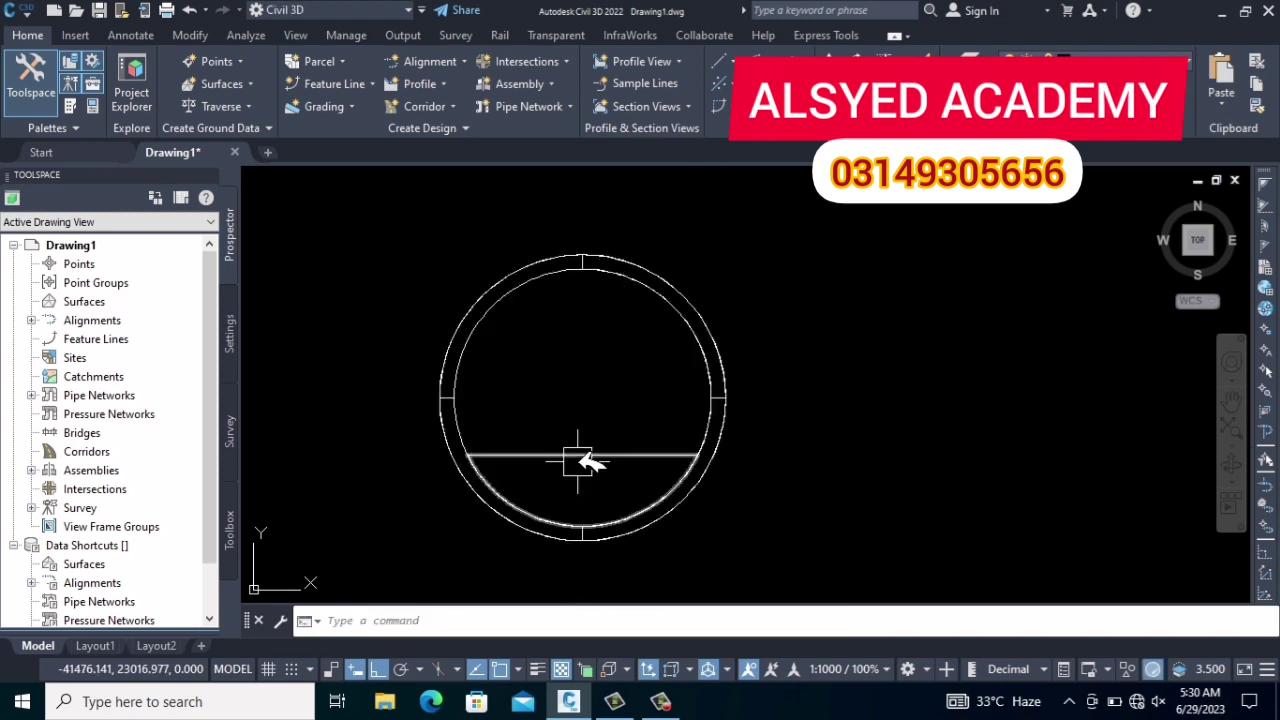
mouse_move(478, 507)
middle_mouse_down()
mouse_move(598, 520)
mouse_move(612, 486)
middle_mouse_up()
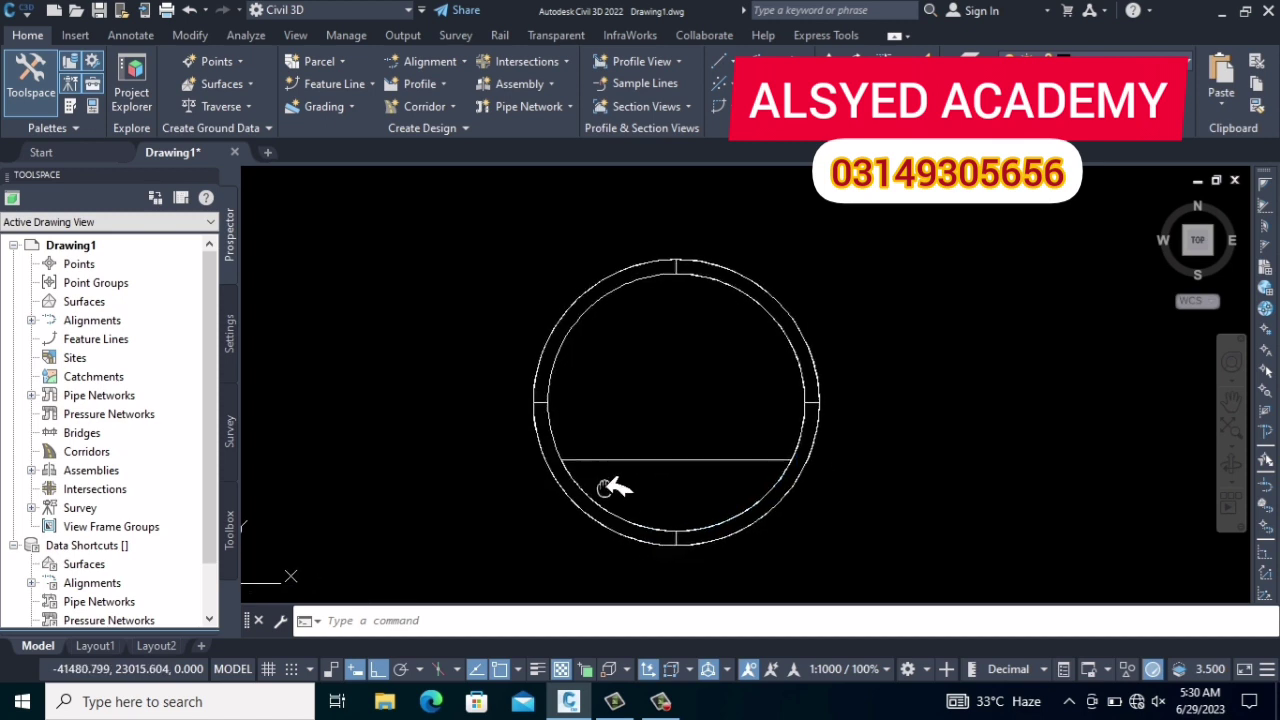
middle_click_drag(686, 509, 614, 521)
middle_click_drag(630, 476, 651, 439)
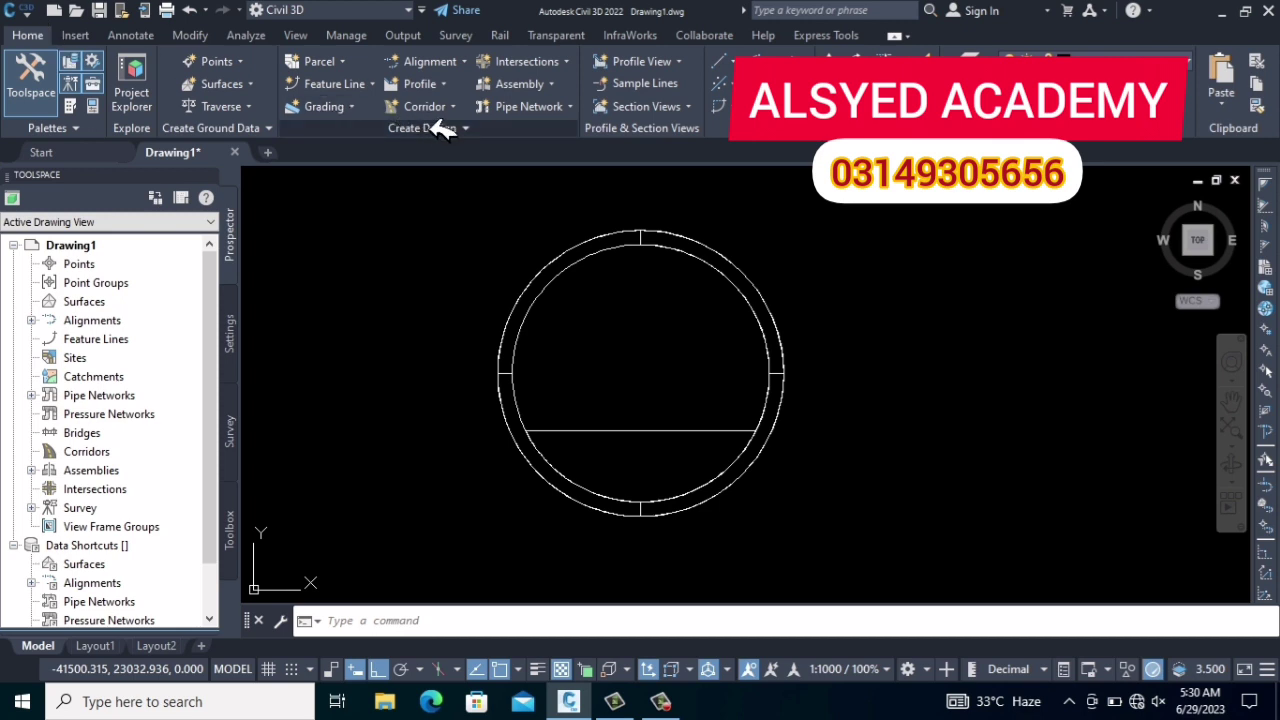
Step: Create subassembly RSIDE from the right half-ring polyline
left_click(466, 127)
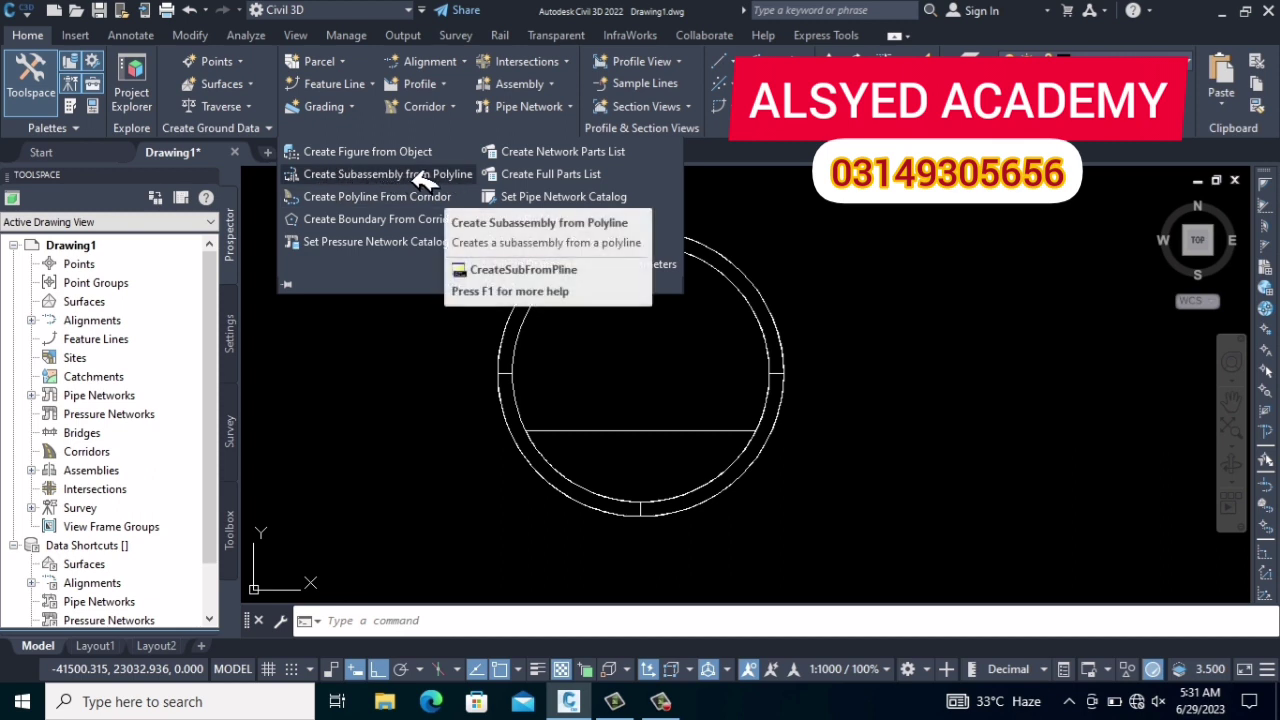
left_click(470, 176)
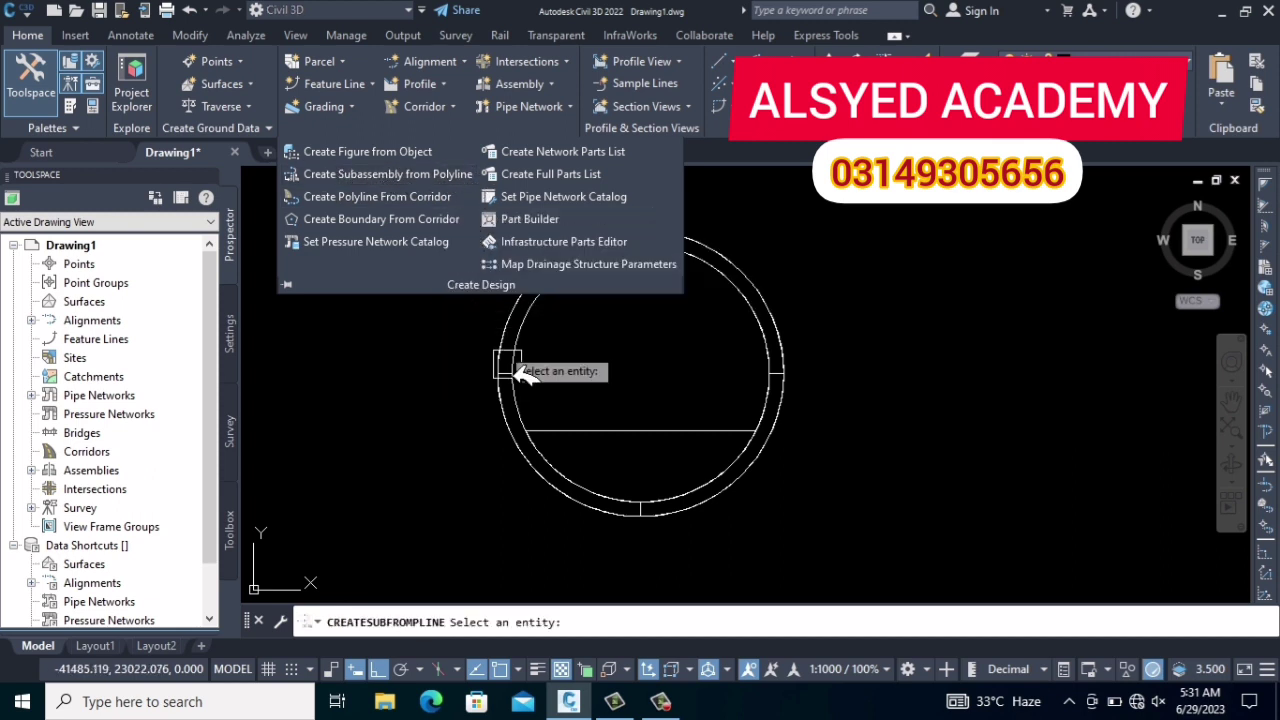
middle_click_drag(800, 395, 925, 400)
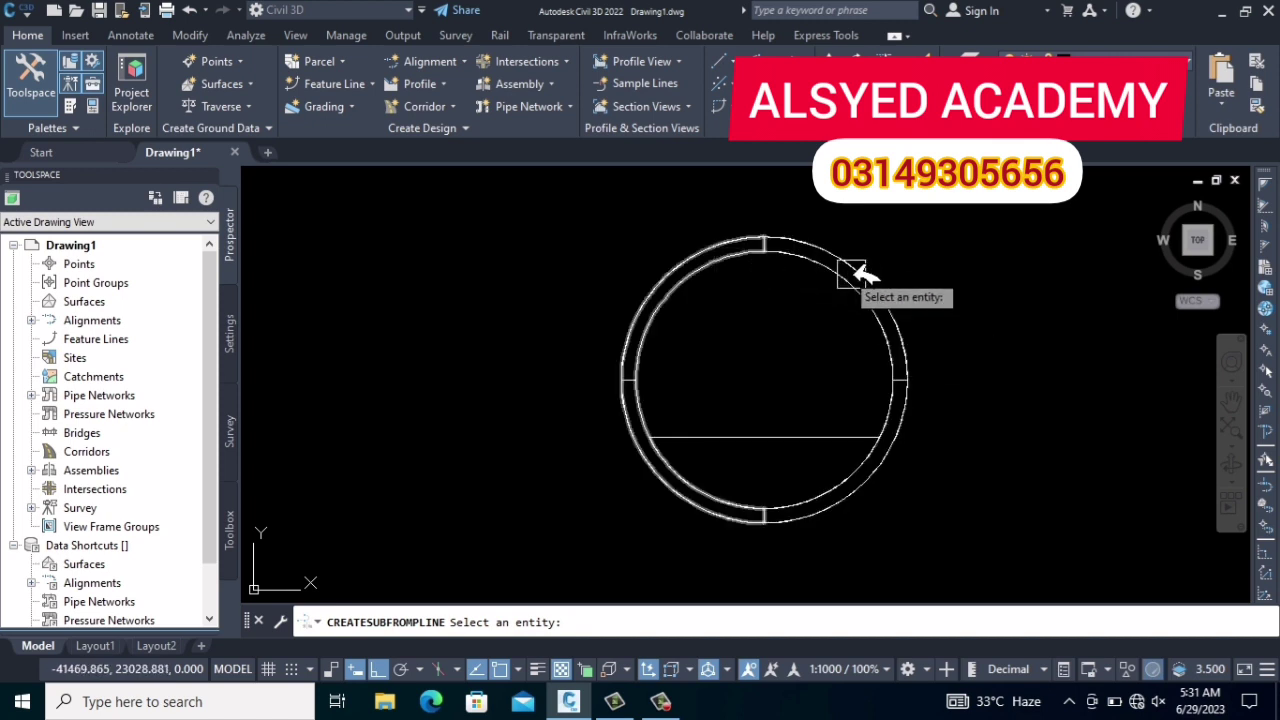
left_click(889, 319)
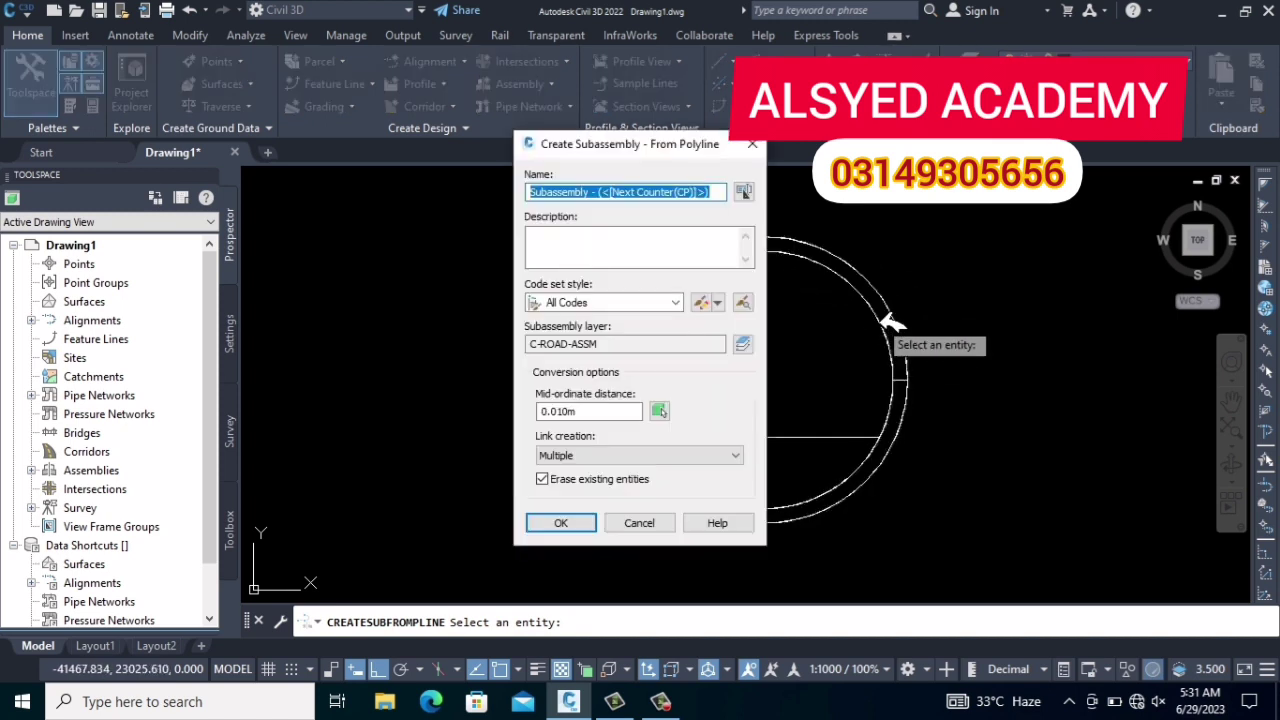
left_click(723, 193)
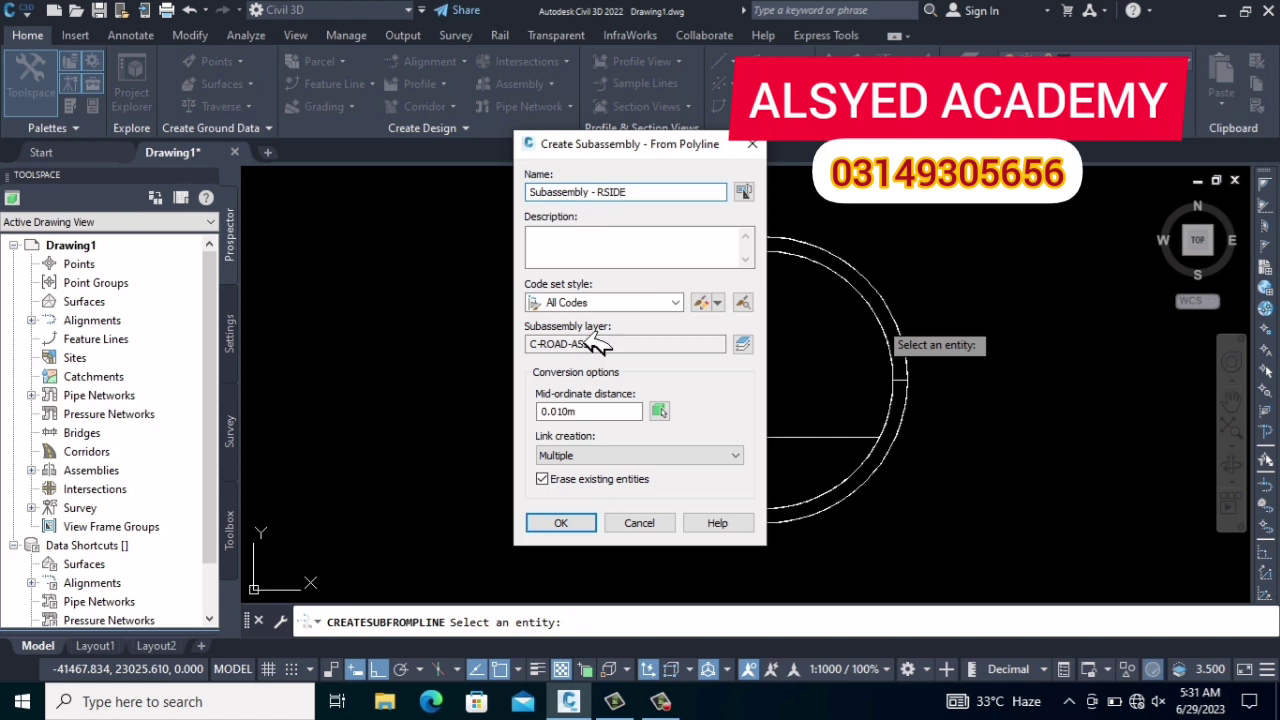
left_click(558, 520)
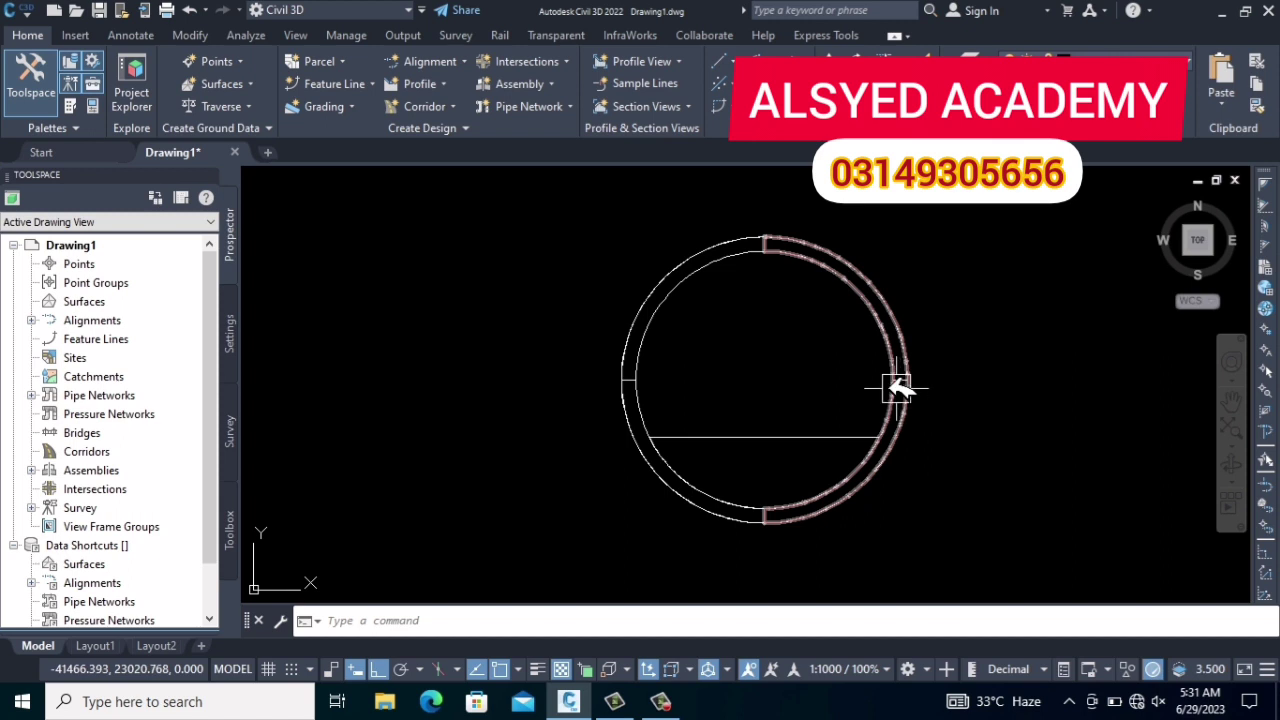
Step: Create subassembly LSIDE from the left half-ring polyline
left_click(450, 128)
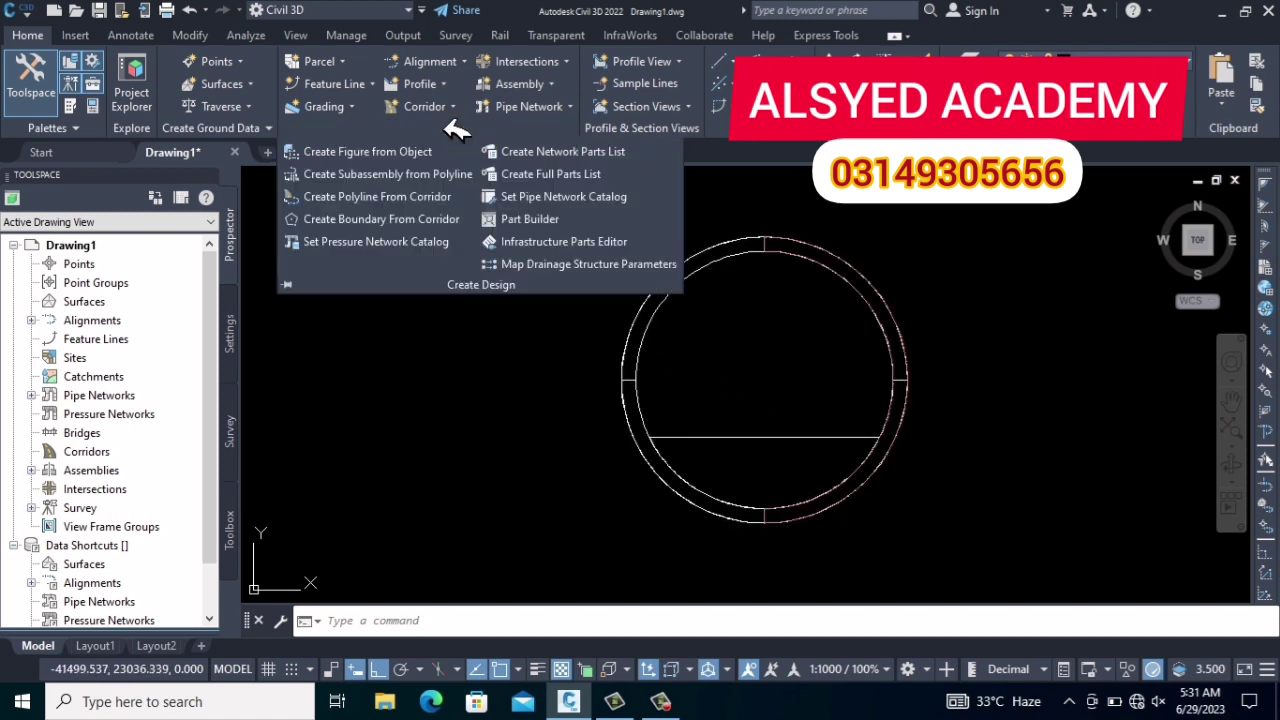
left_click(640, 365)
type("Subassembly -LSIDE")
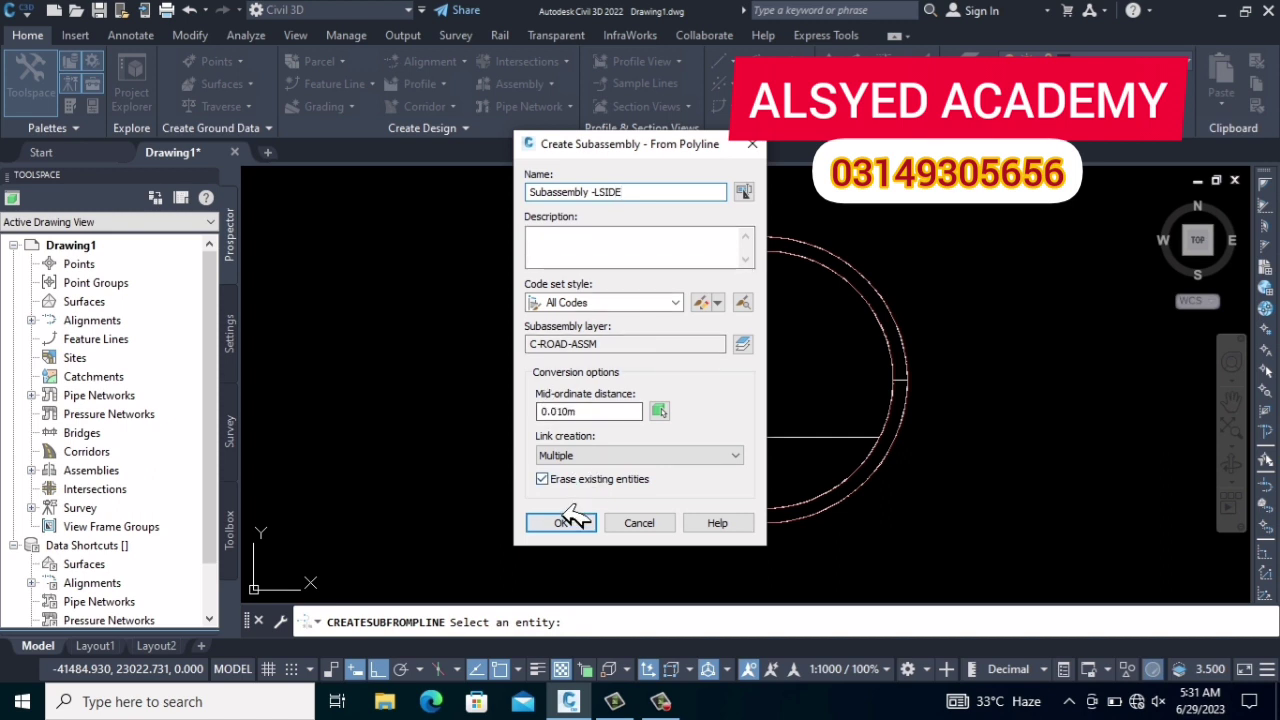
left_click(561, 522)
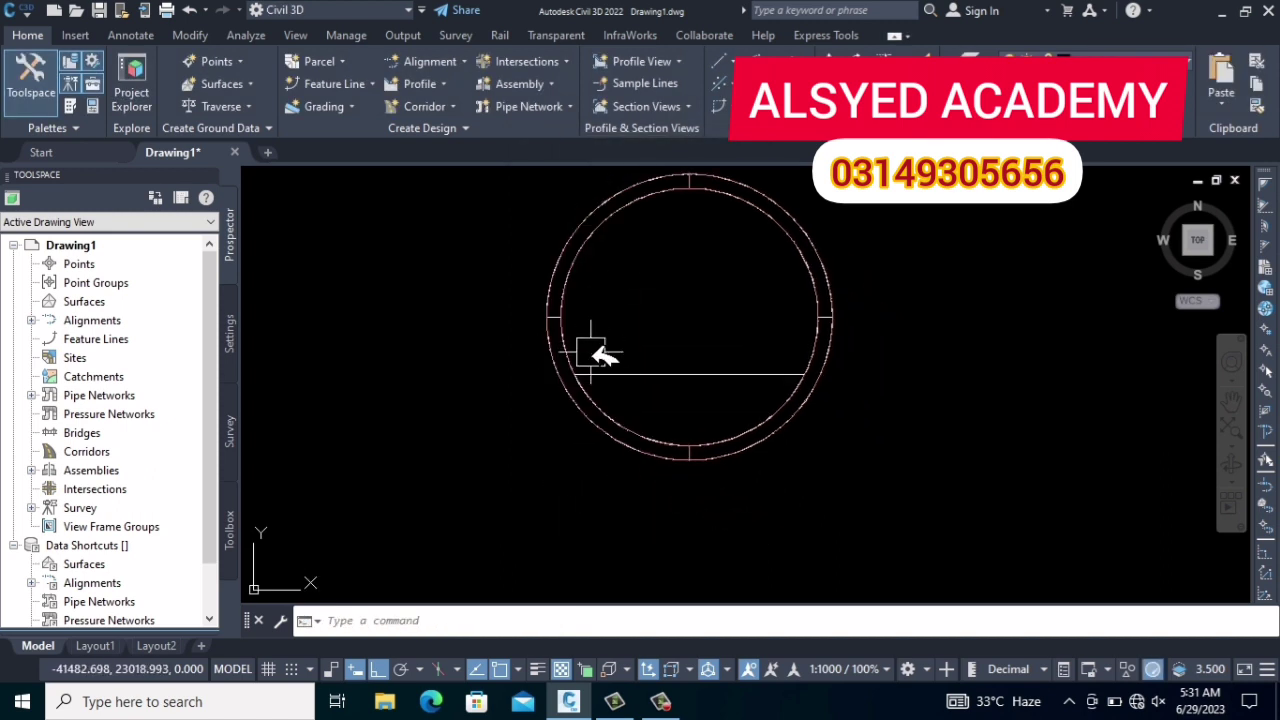
Step: Create subassembly BOTOM SIDE from the bottom segment polyline
left_click(697, 375)
left_click(470, 130)
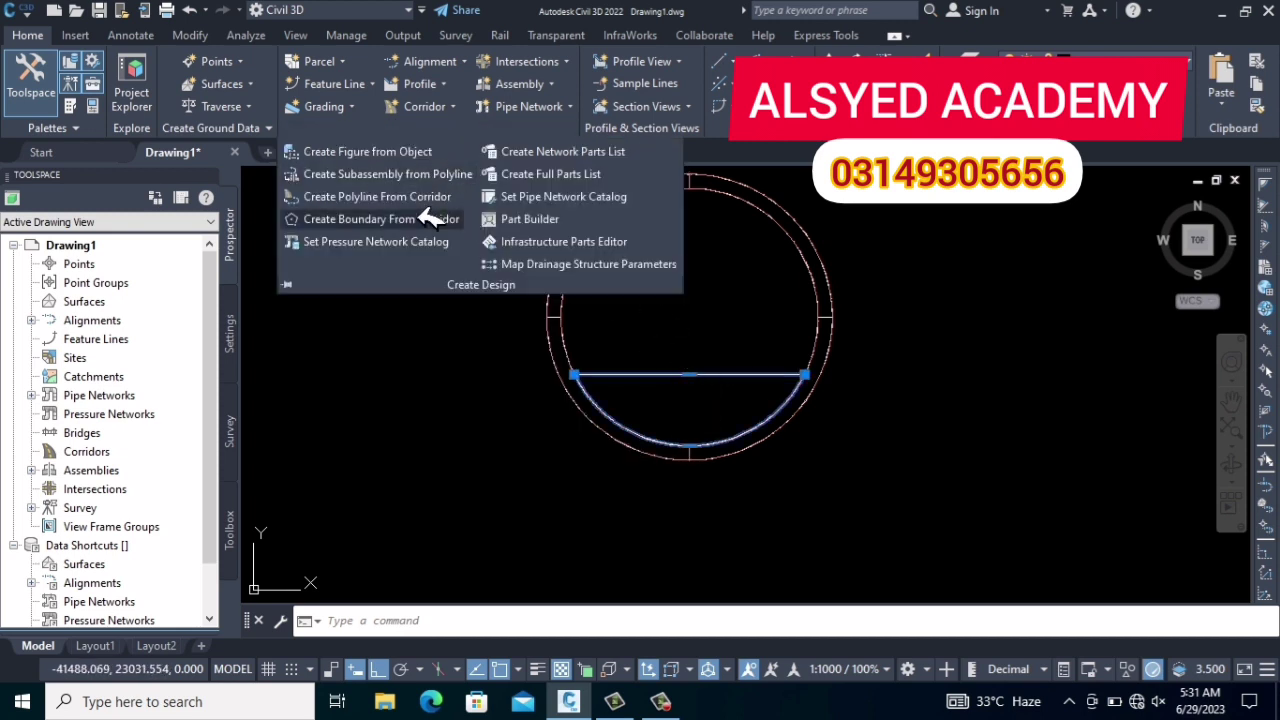
left_click(441, 174)
left_click(700, 373)
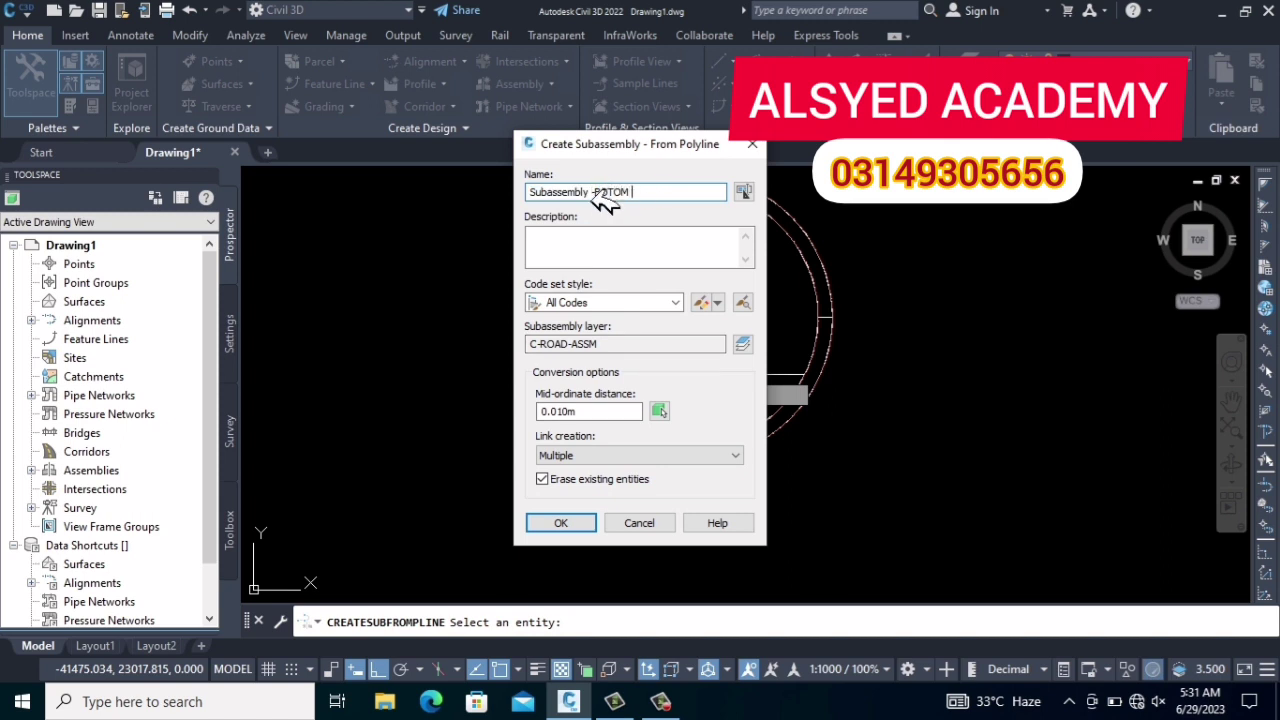
type("SIDE")
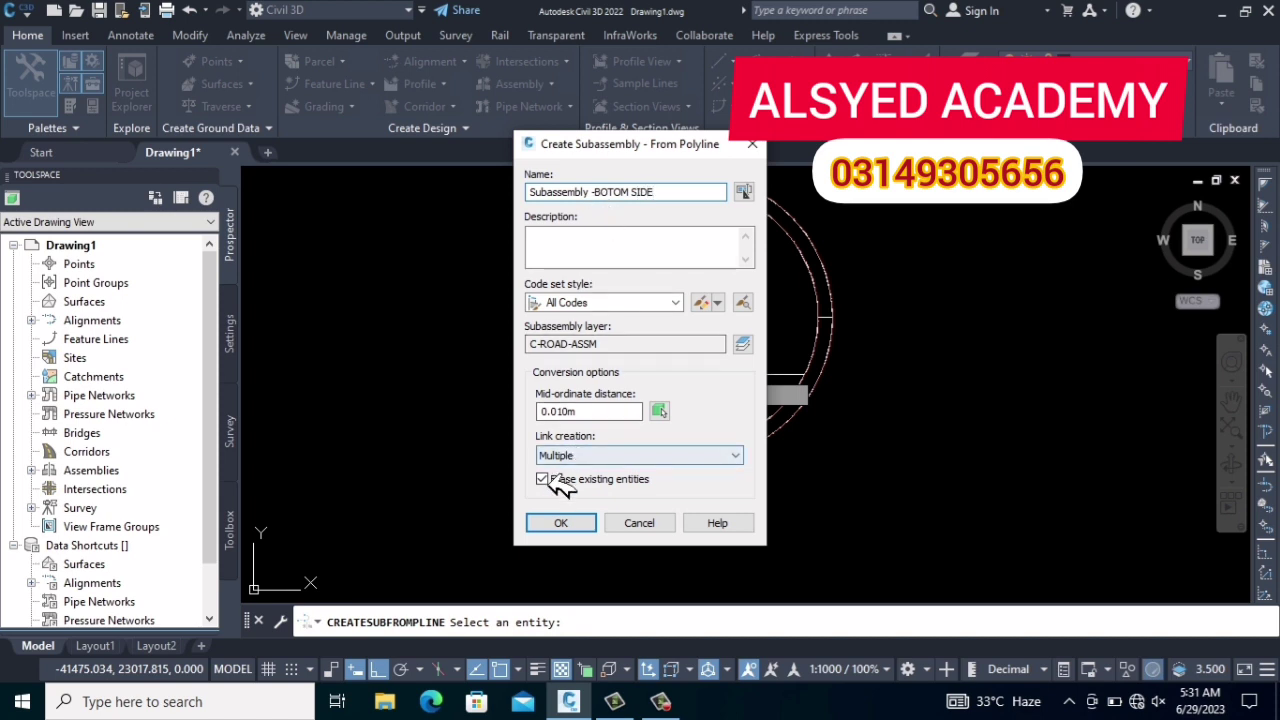
left_click(566, 525)
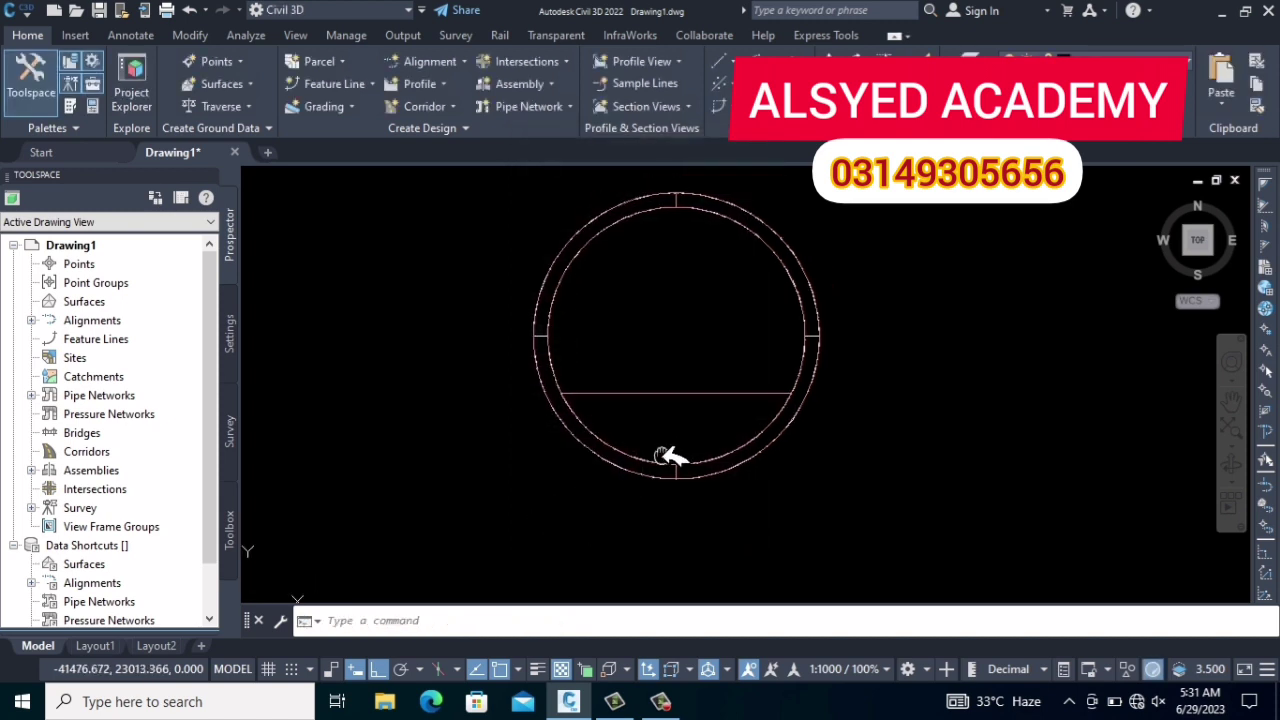
middle_click_drag(634, 352, 579, 371)
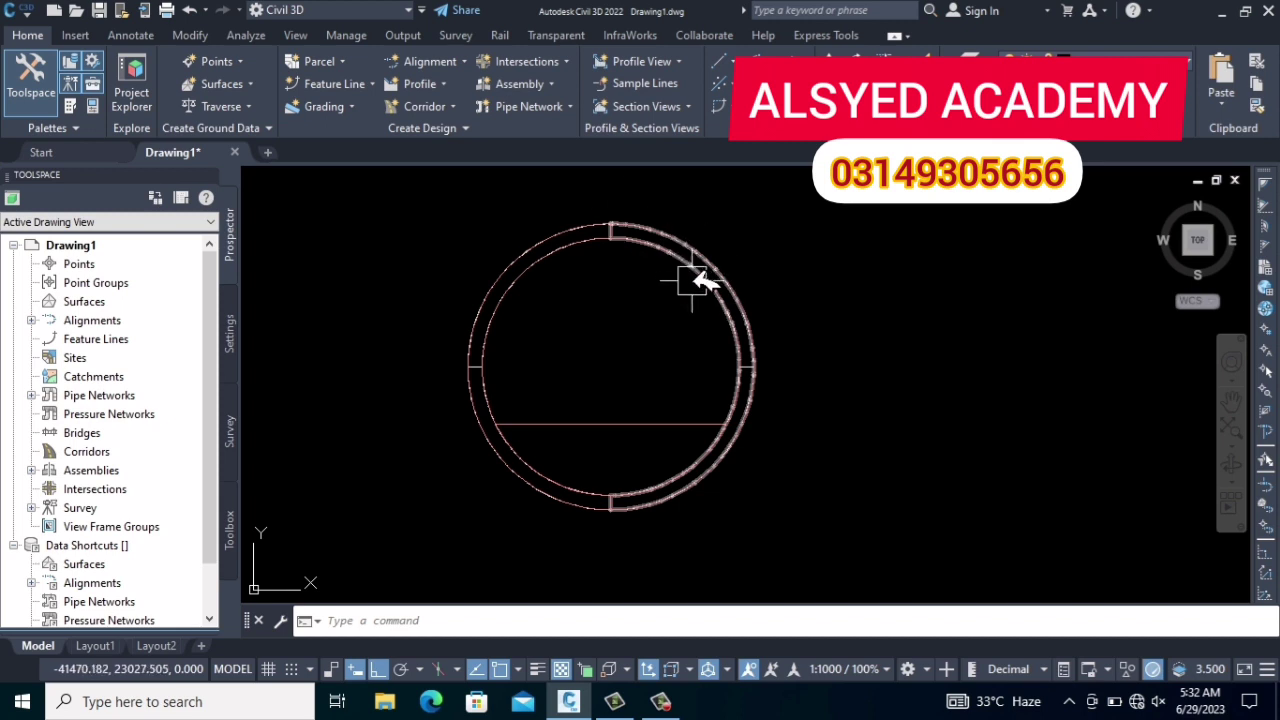
Step: Fill the right-side subassembly's links with a shape
left_click(692, 281)
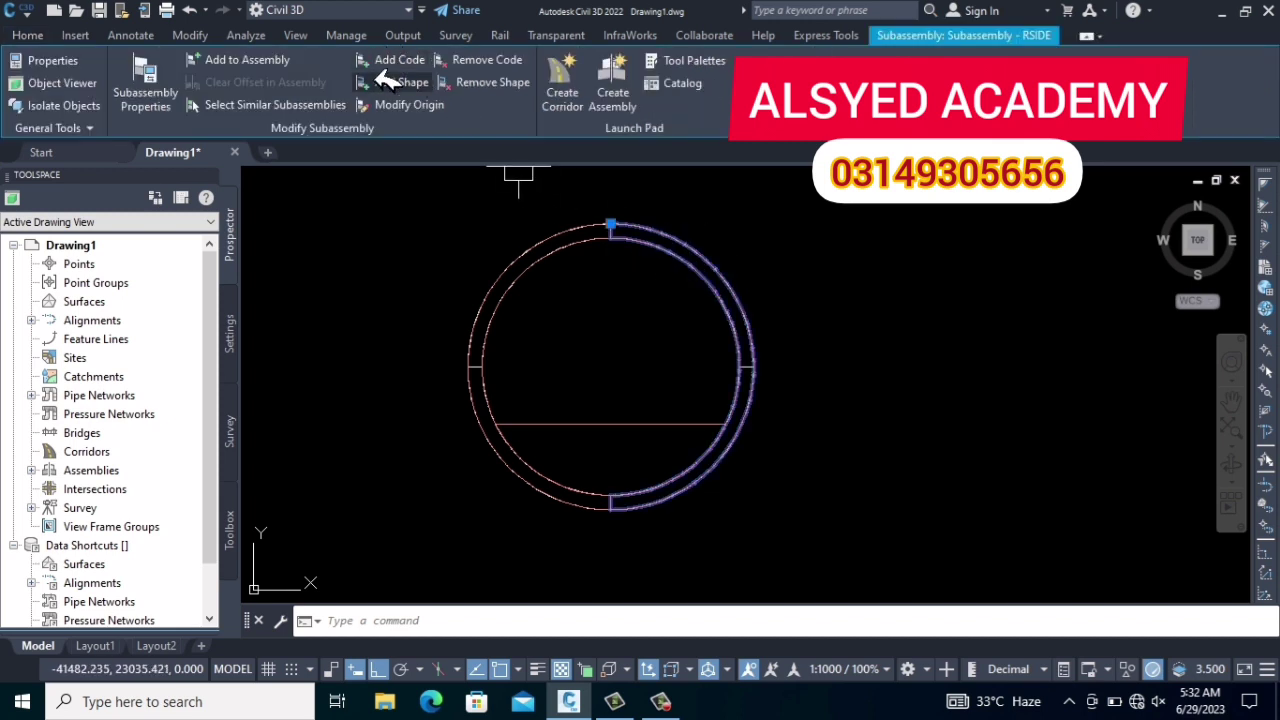
left_click(413, 83)
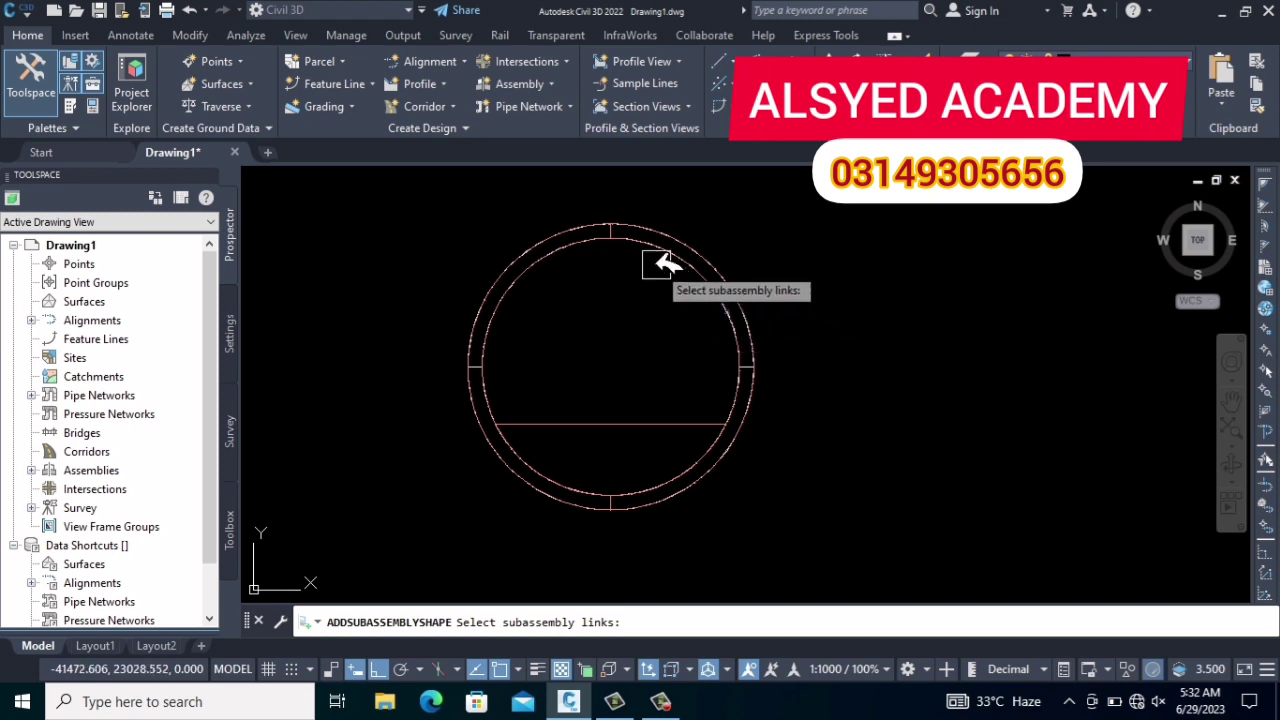
scroll(604, 205, "up", 2)
left_click(603, 196)
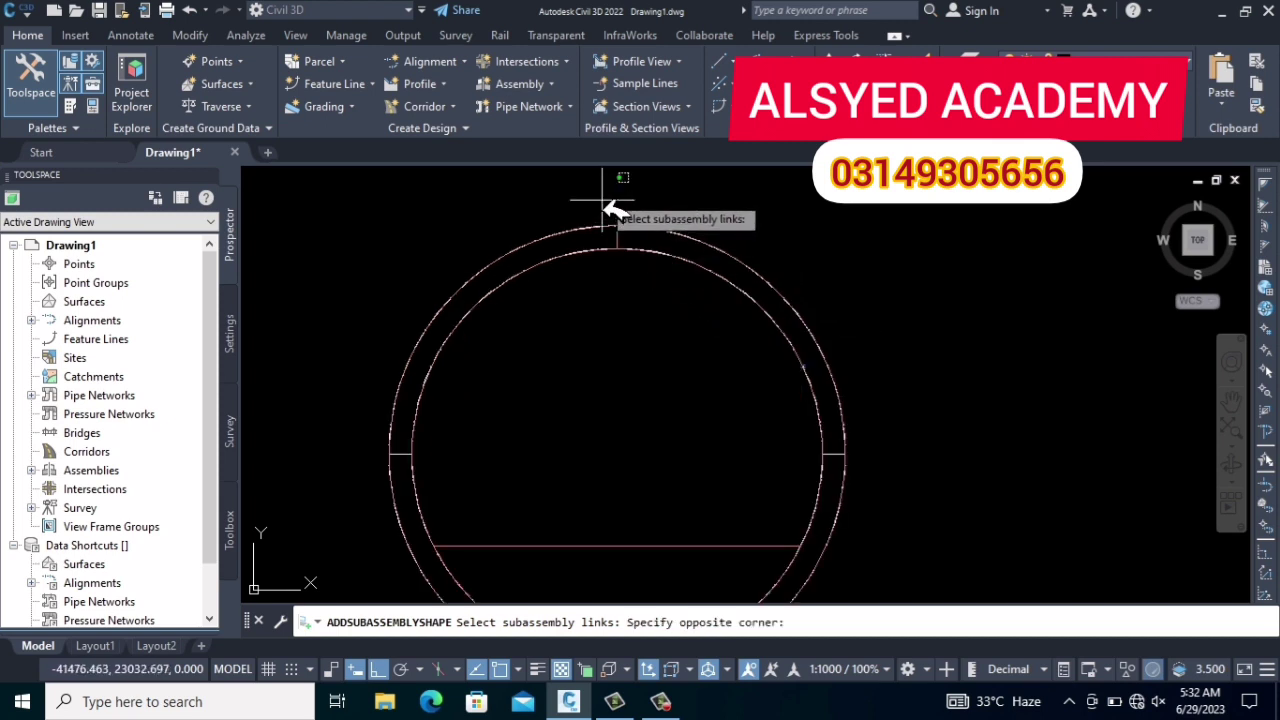
scroll(751, 362, "down", 2)
middle_click_drag(800, 452, 782, 340)
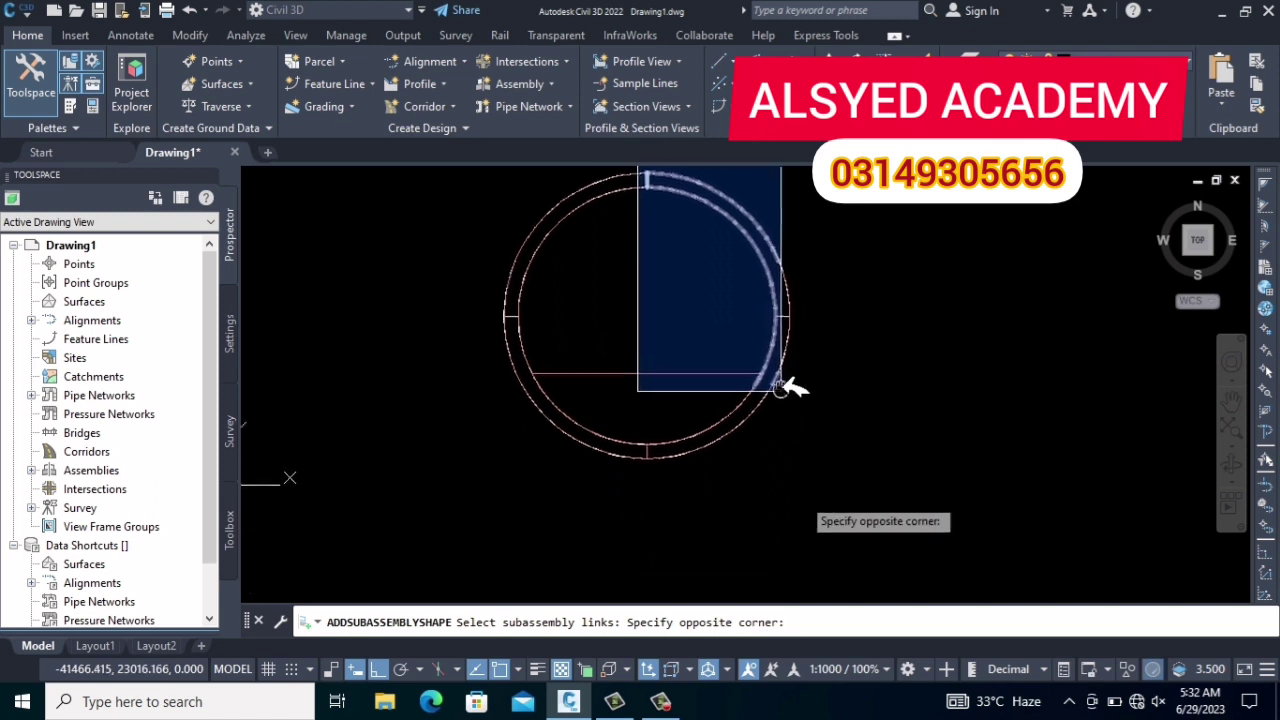
left_click(838, 470)
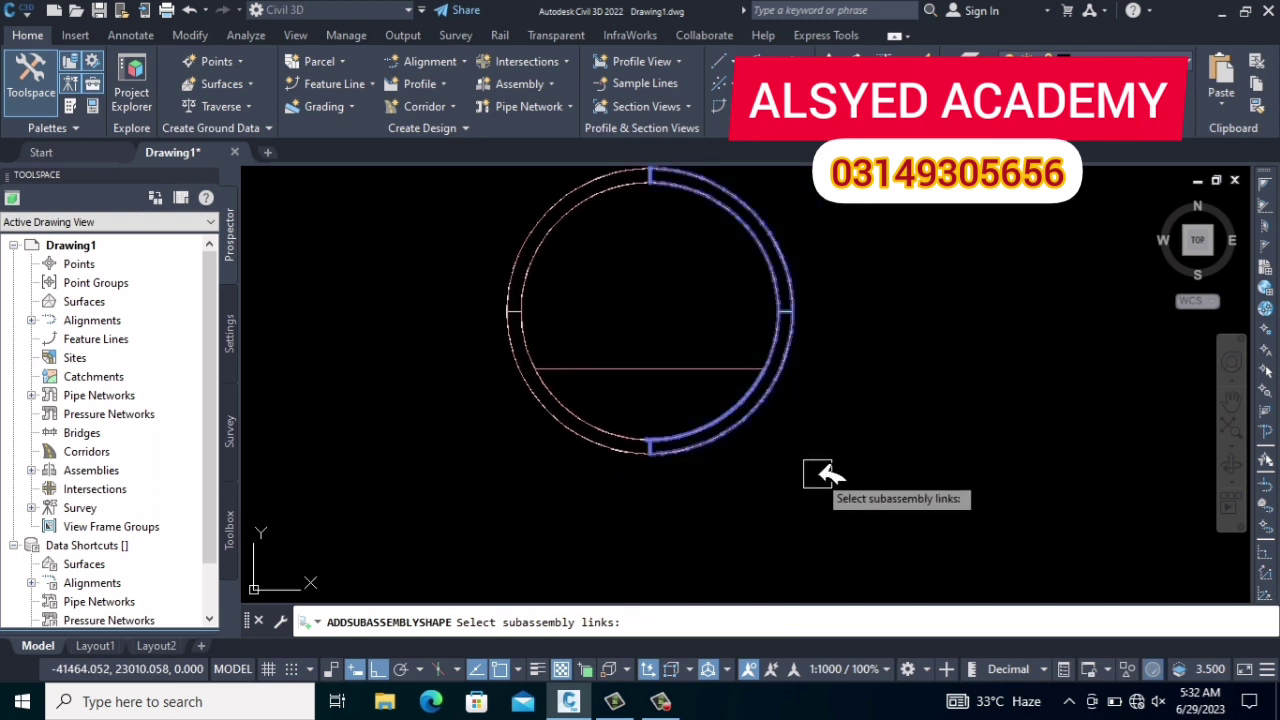
key("Return")
key("Escape")
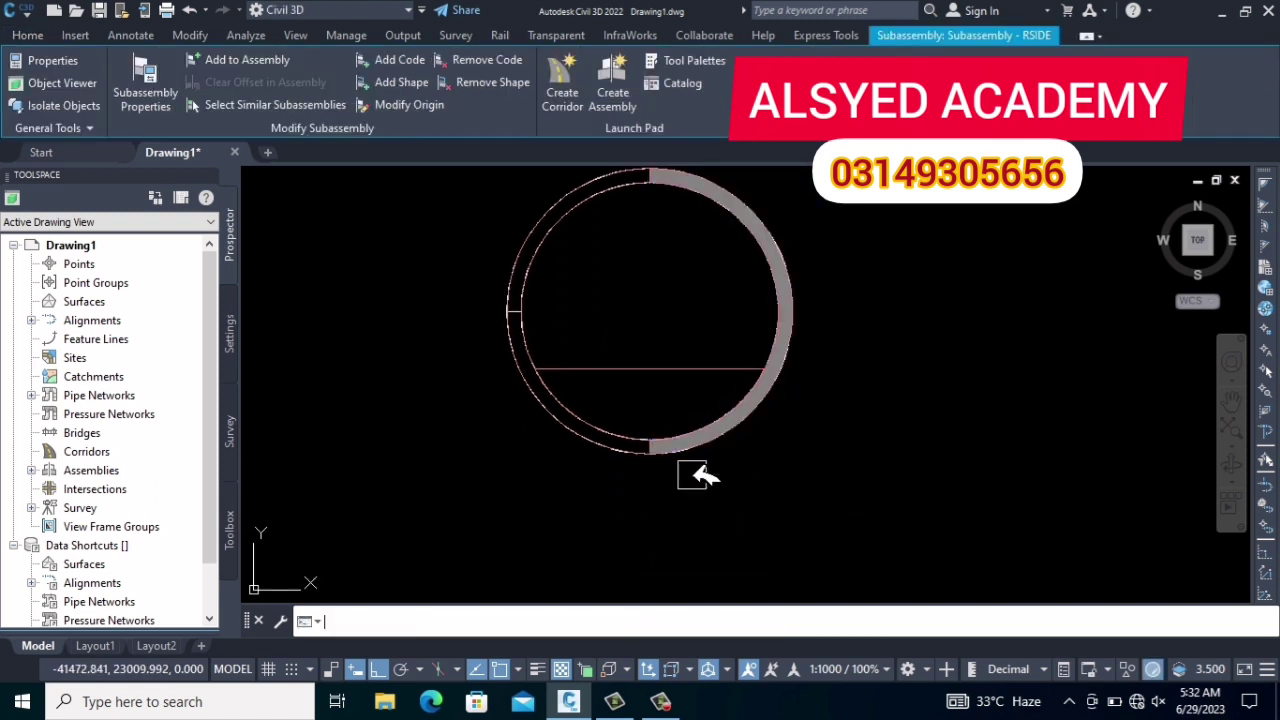
key("Return")
Step: Fill the left-side subassembly's links with a shape
middle_click_drag(680, 457, 766, 508)
left_click(600, 437)
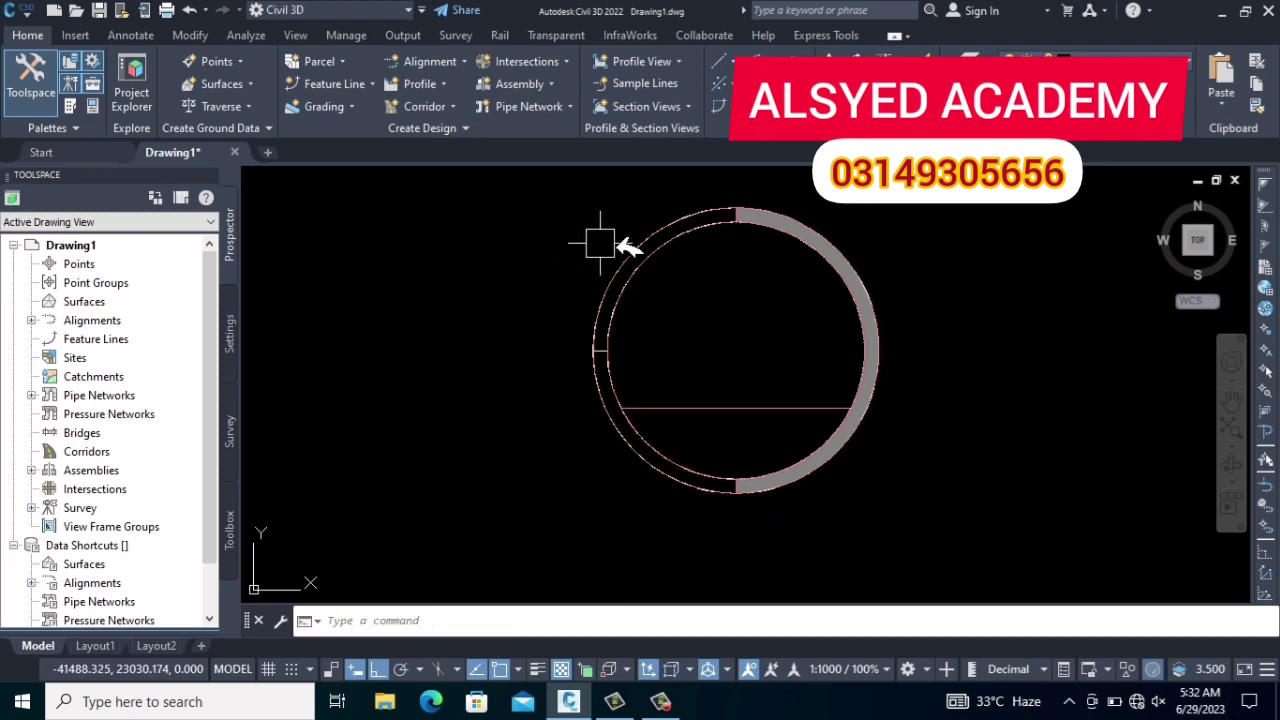
left_click(602, 250)
key("Return")
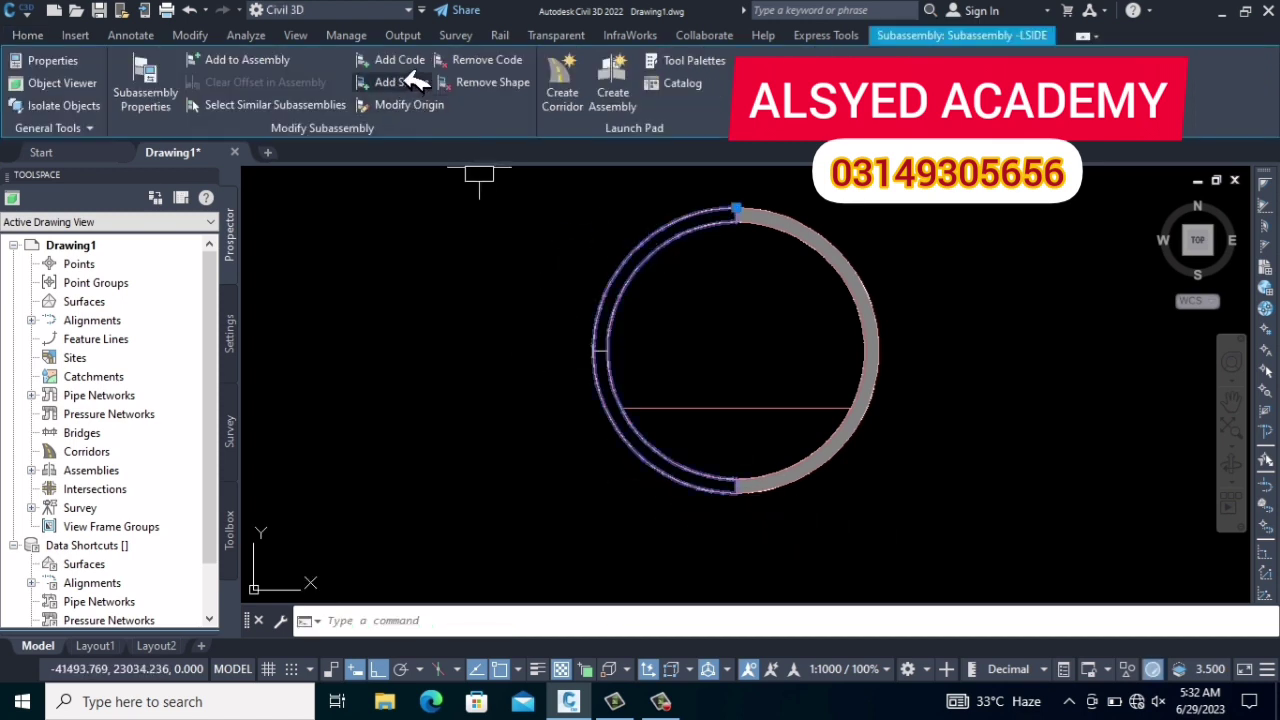
left_click(410, 79)
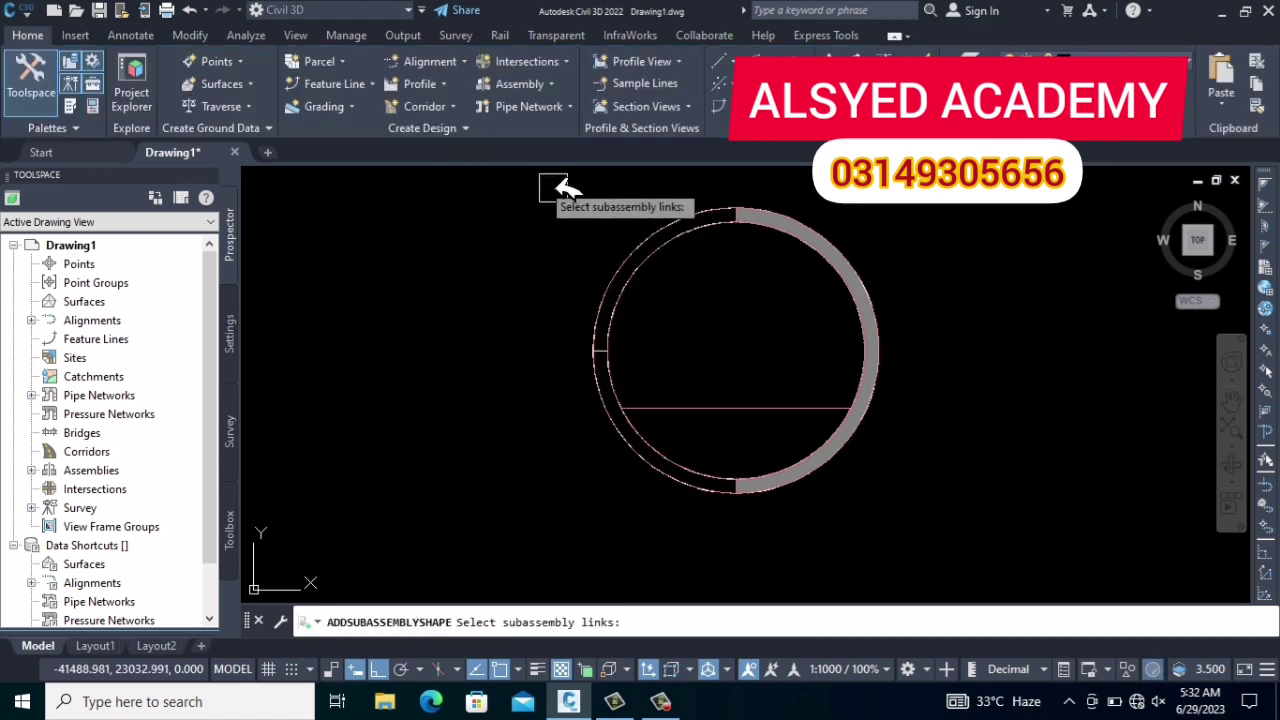
left_click(562, 191)
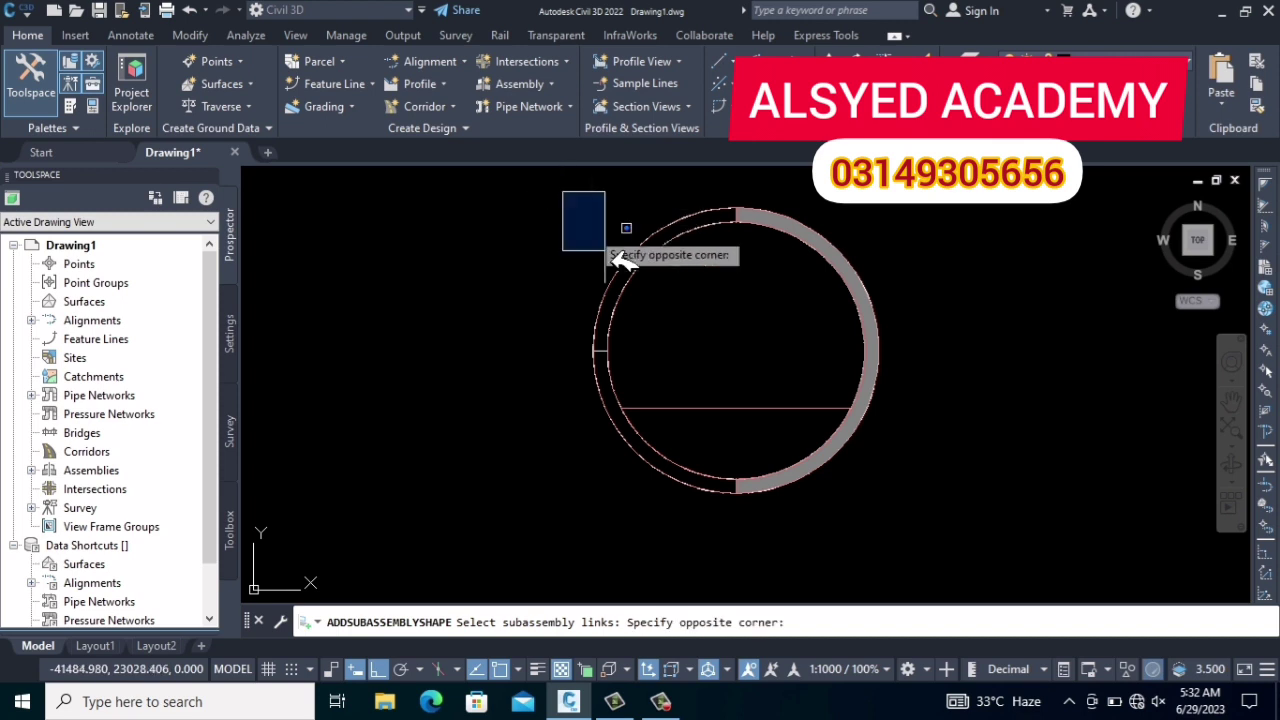
left_click(741, 540)
key("Return")
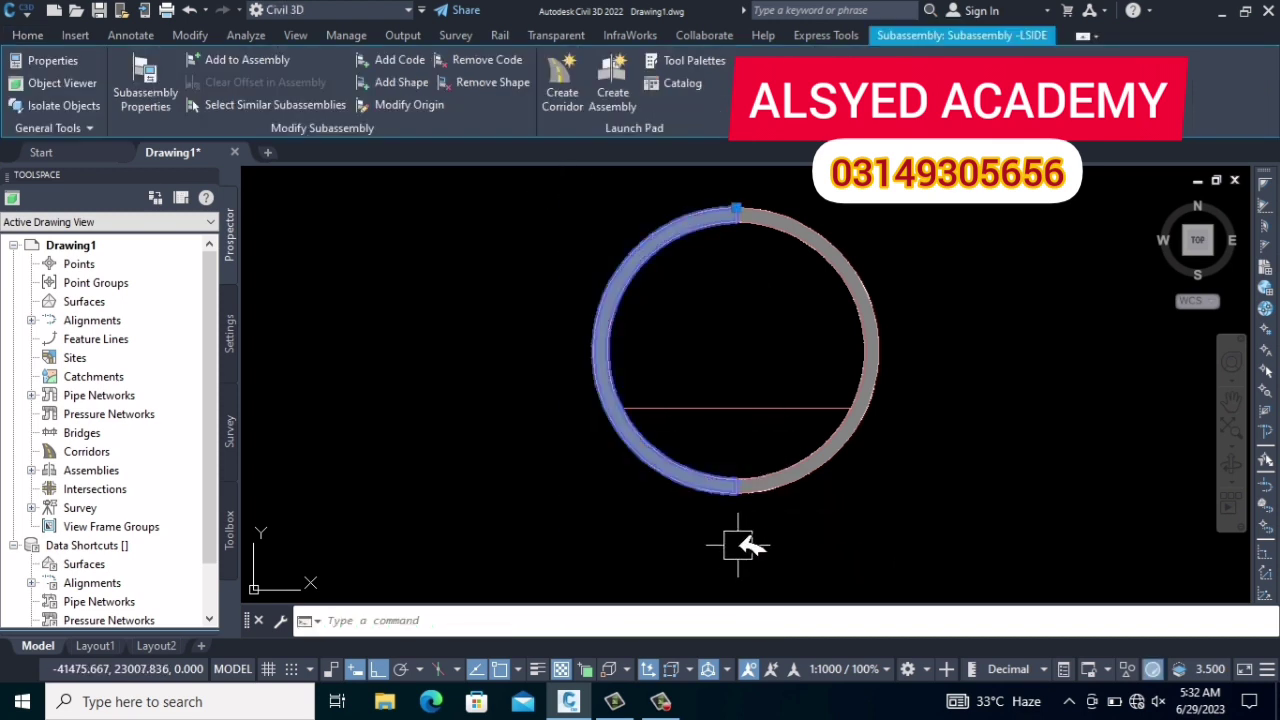
key("Return")
middle_click_drag(606, 489, 535, 495)
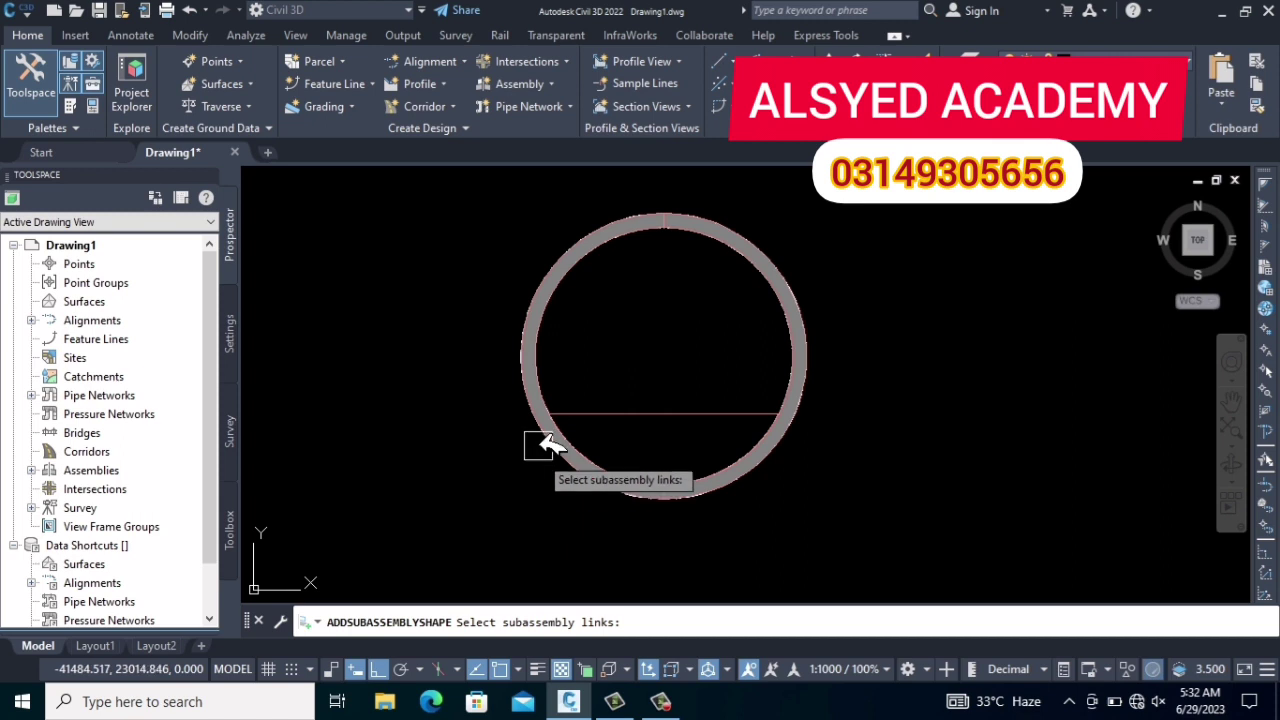
key("Escape")
Step: Fill the bottom segment's links below the horizontal line with a shape
left_click(614, 414)
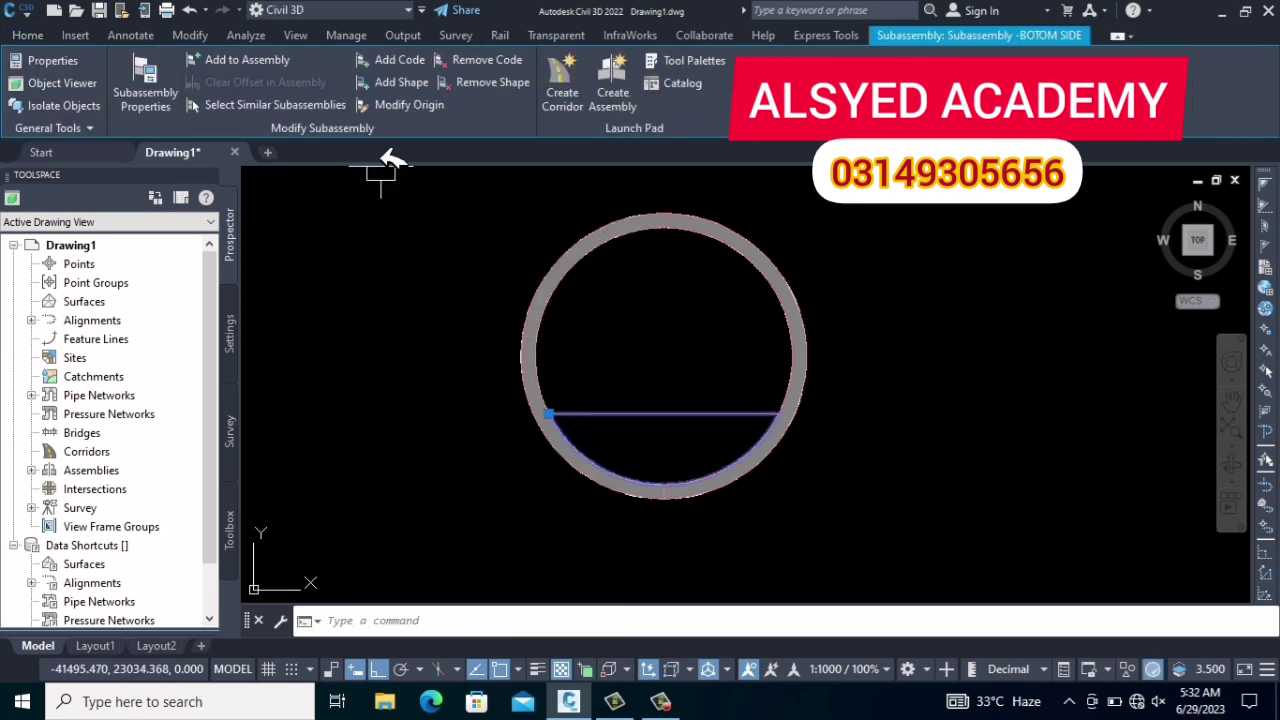
left_click(400, 82)
left_click(491, 405)
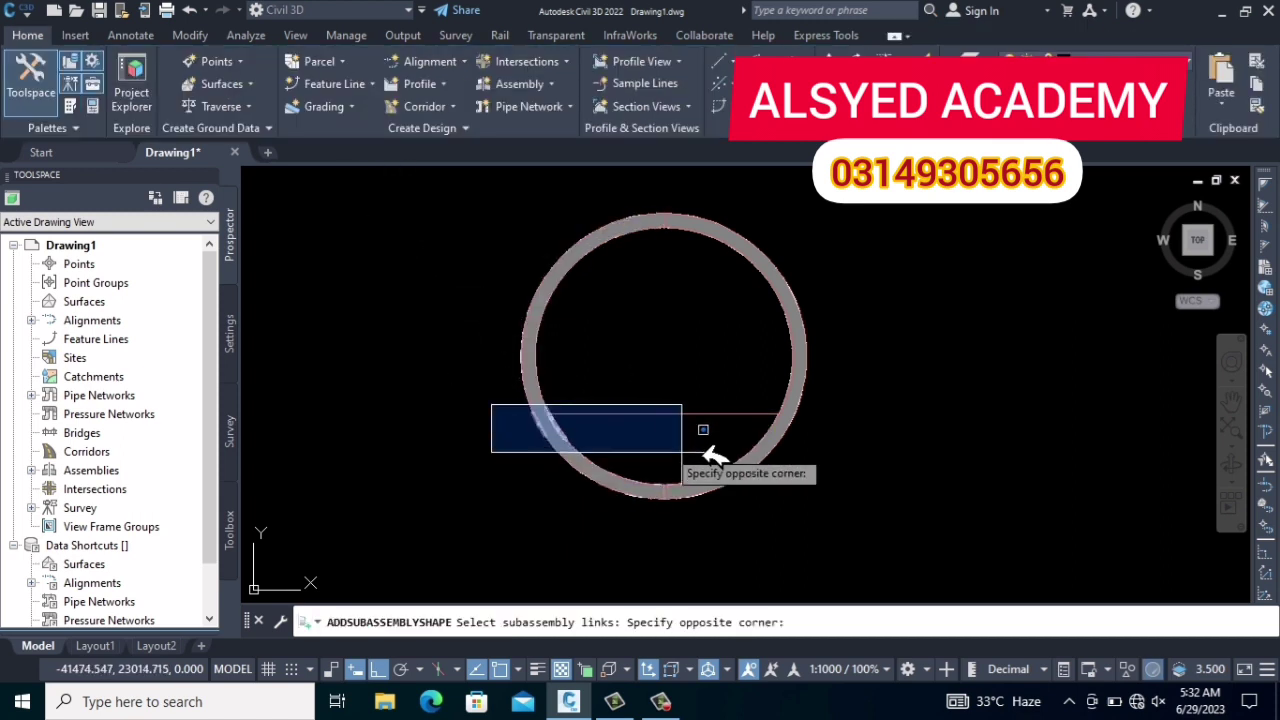
left_click(812, 528)
key("Return")
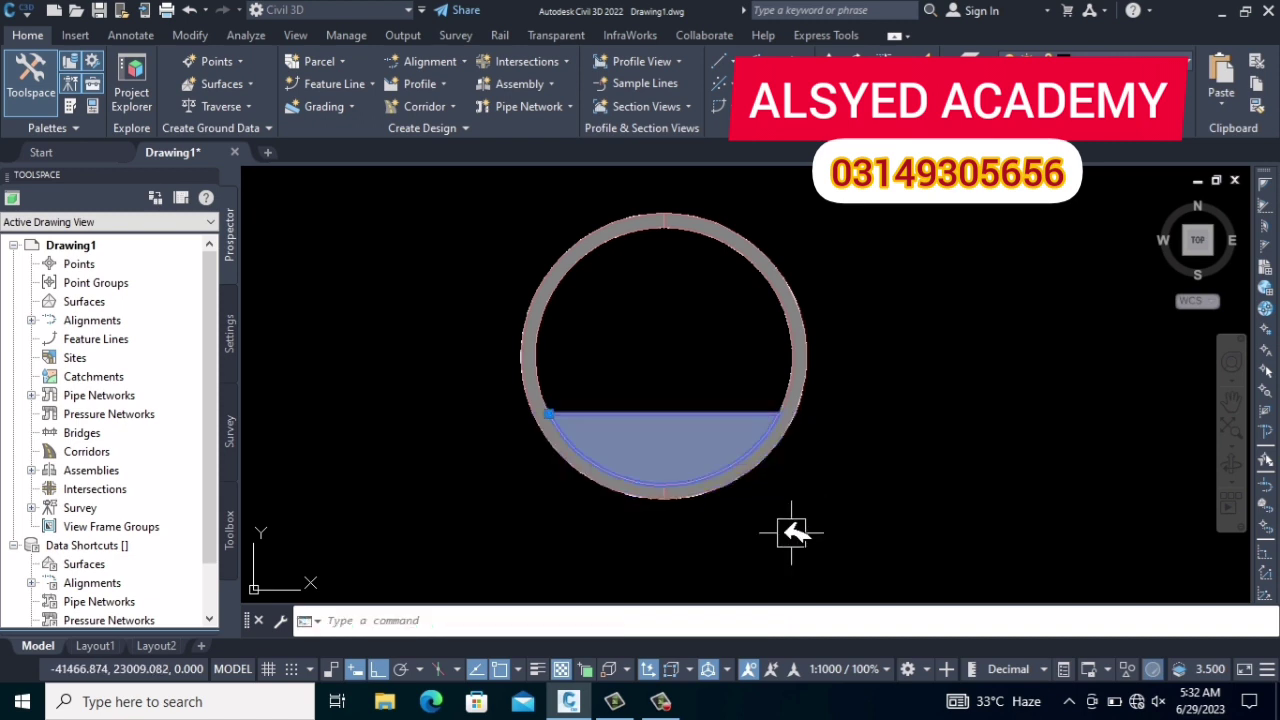
key("Return")
scroll(766, 506, "up", 1)
Step: Move the right ring subassembly's origin to the circle centre
scroll(765, 490, "up", 3)
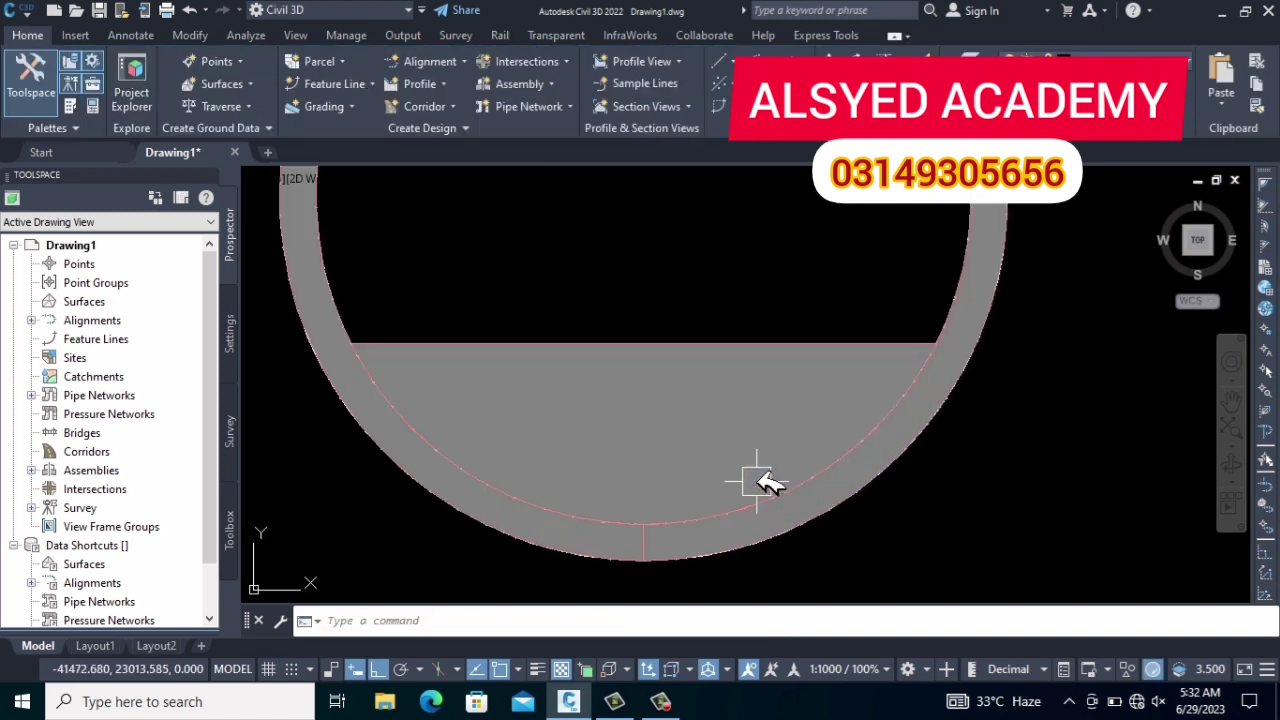
scroll(766, 482, "down", 4)
mouse_move(593, 301)
middle_mouse_down()
mouse_move(370, 302)
mouse_move(645, 355)
middle_mouse_up()
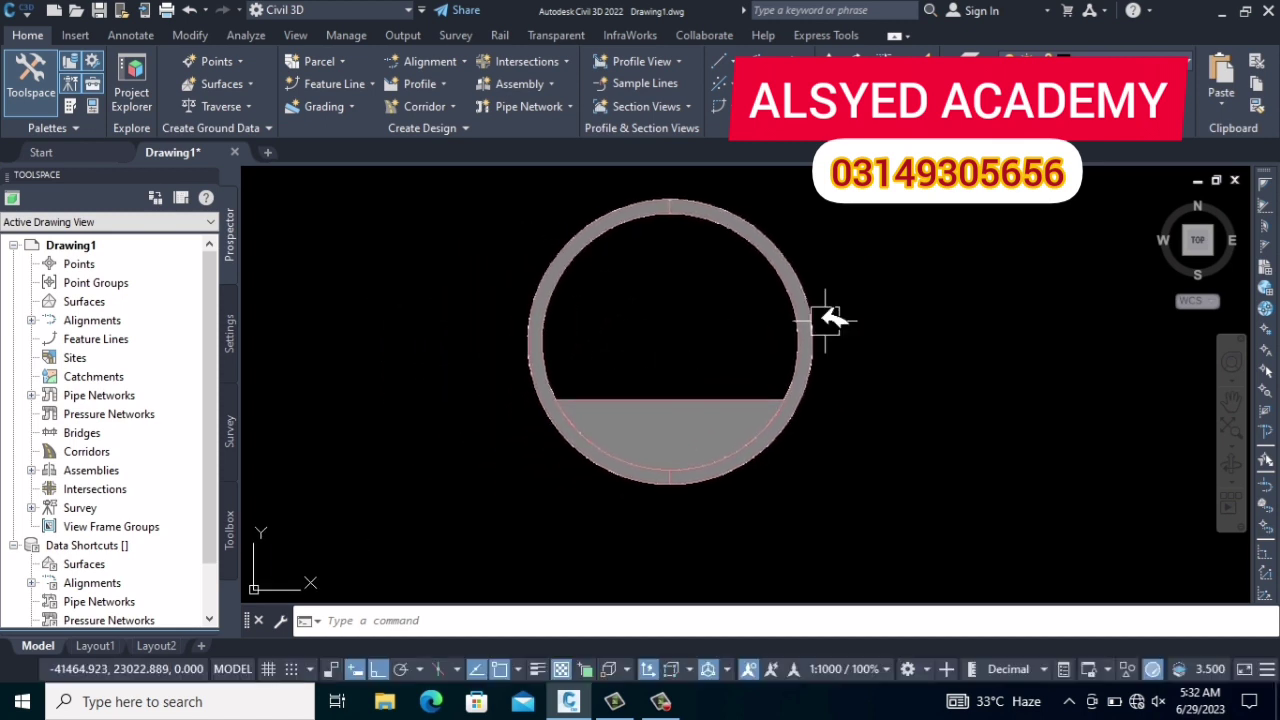
left_click(810, 306)
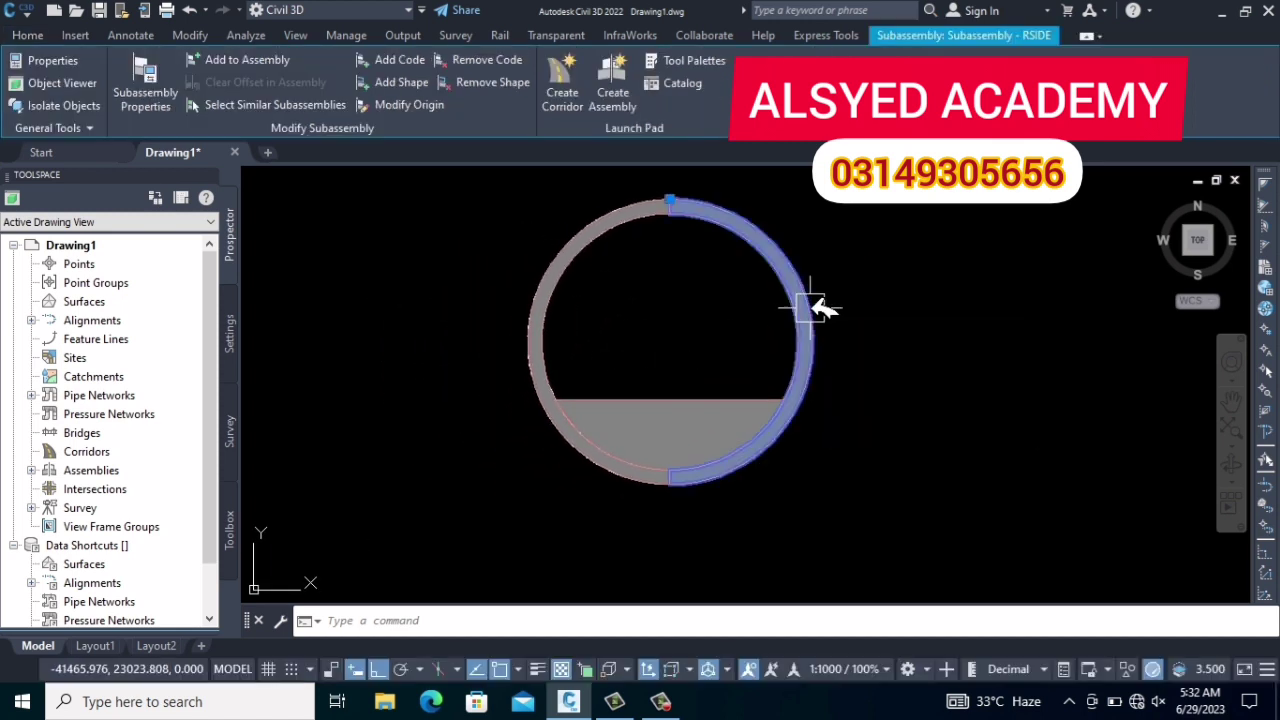
left_click(670, 200)
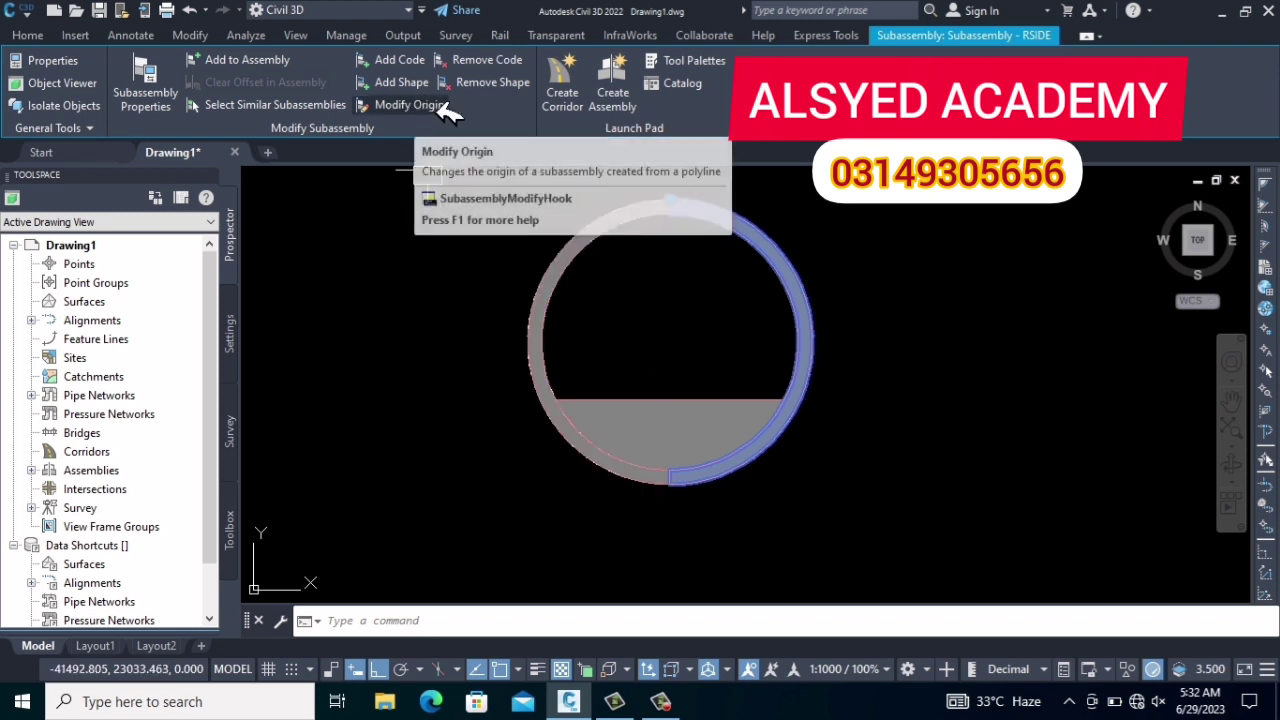
left_click(410, 105)
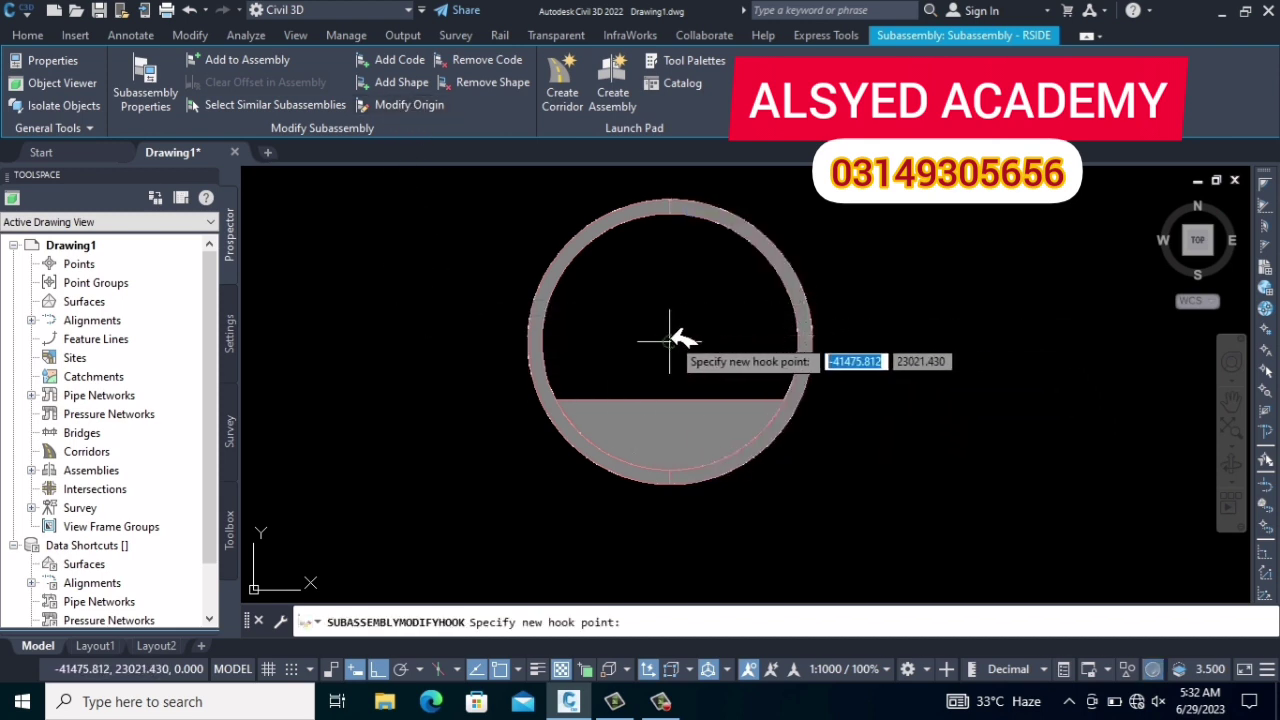
left_click(669, 341)
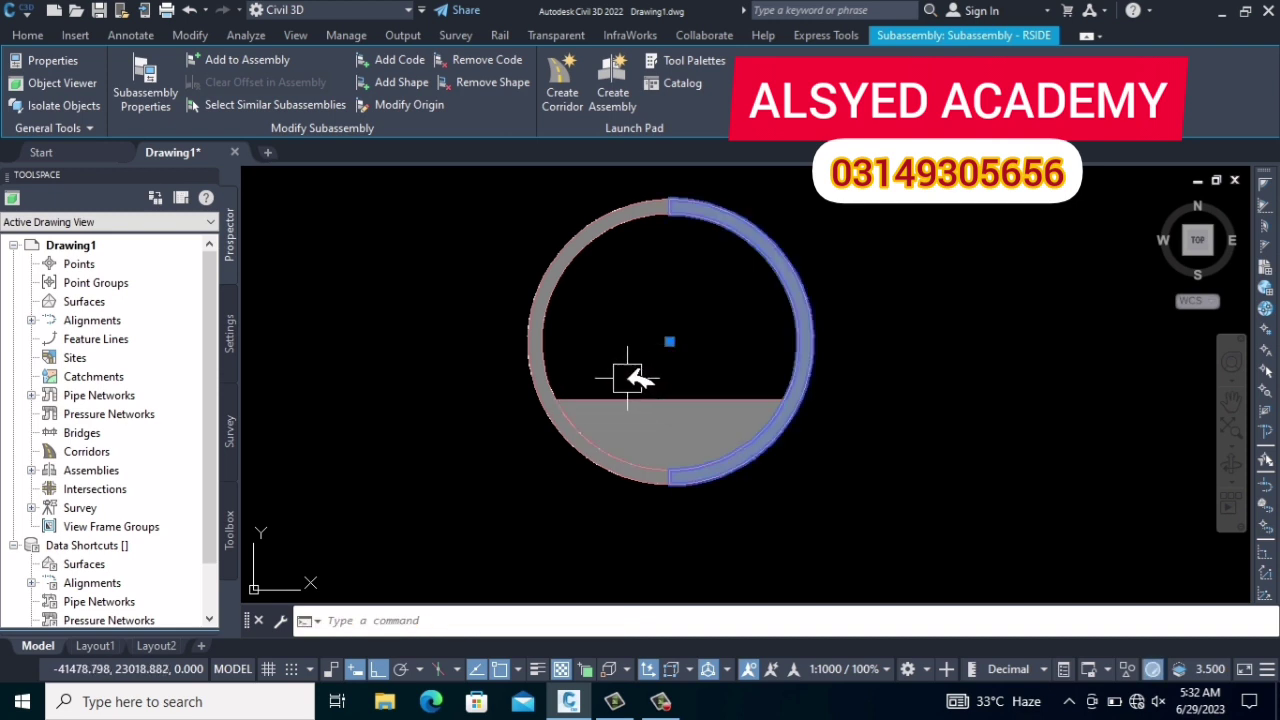
key("Escape")
Step: Move the bottom fill subassembly's origin to the circle centre
left_click(655, 417)
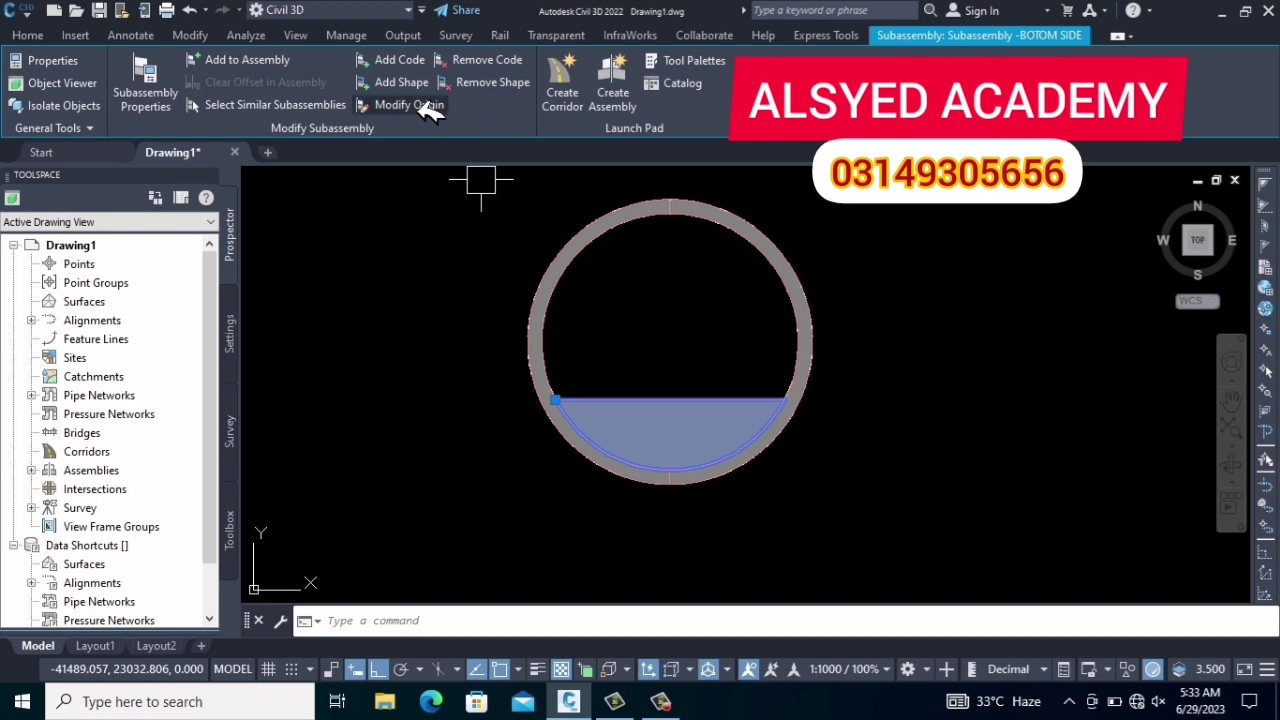
left_click(405, 104)
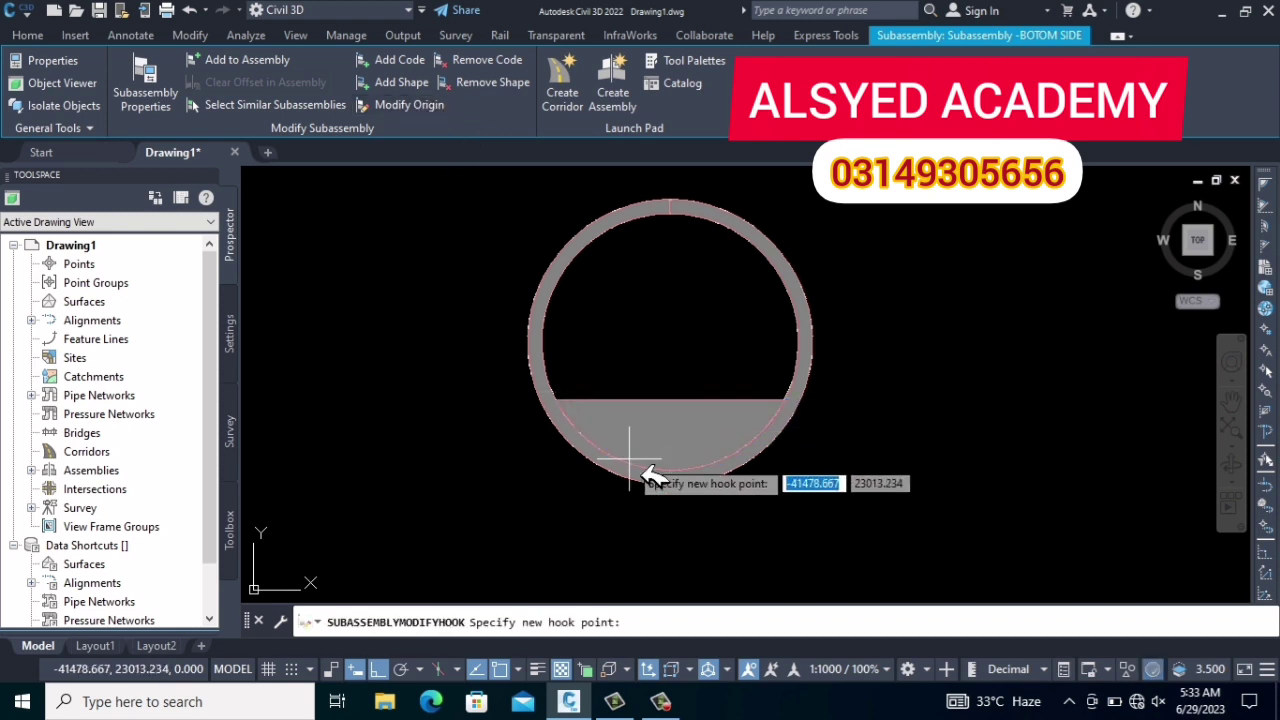
left_click(670, 345)
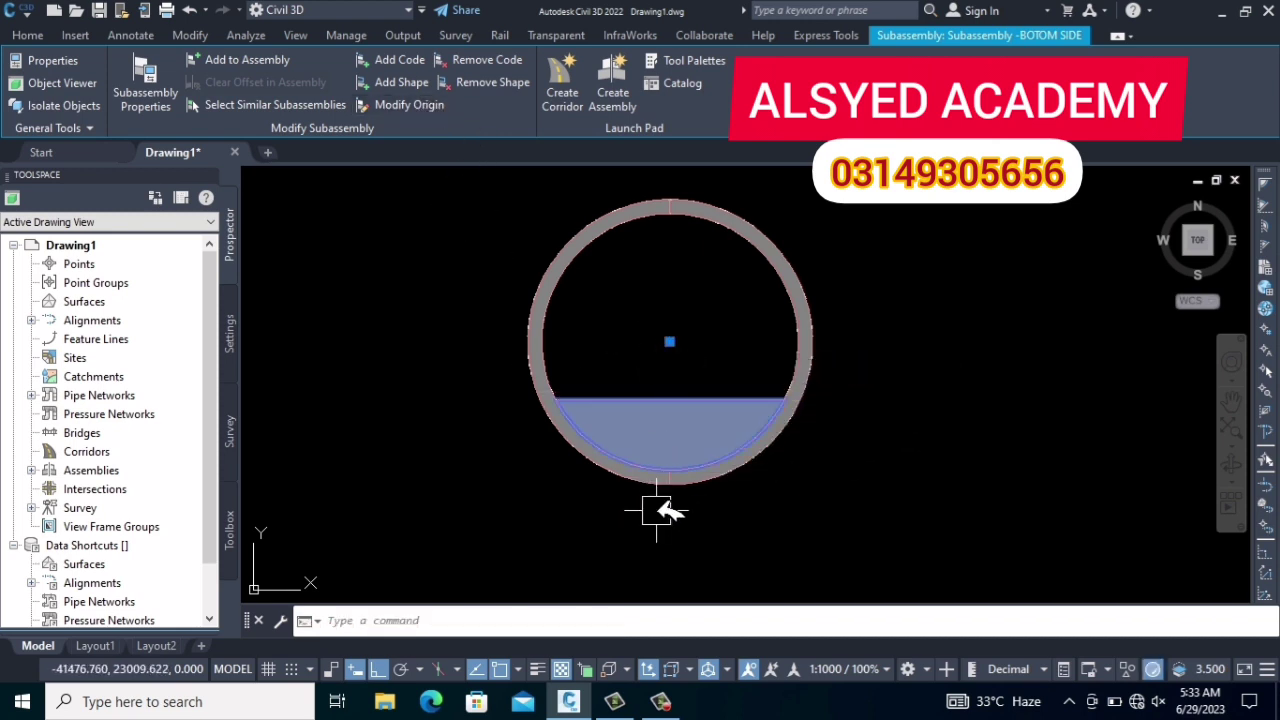
key("Escape")
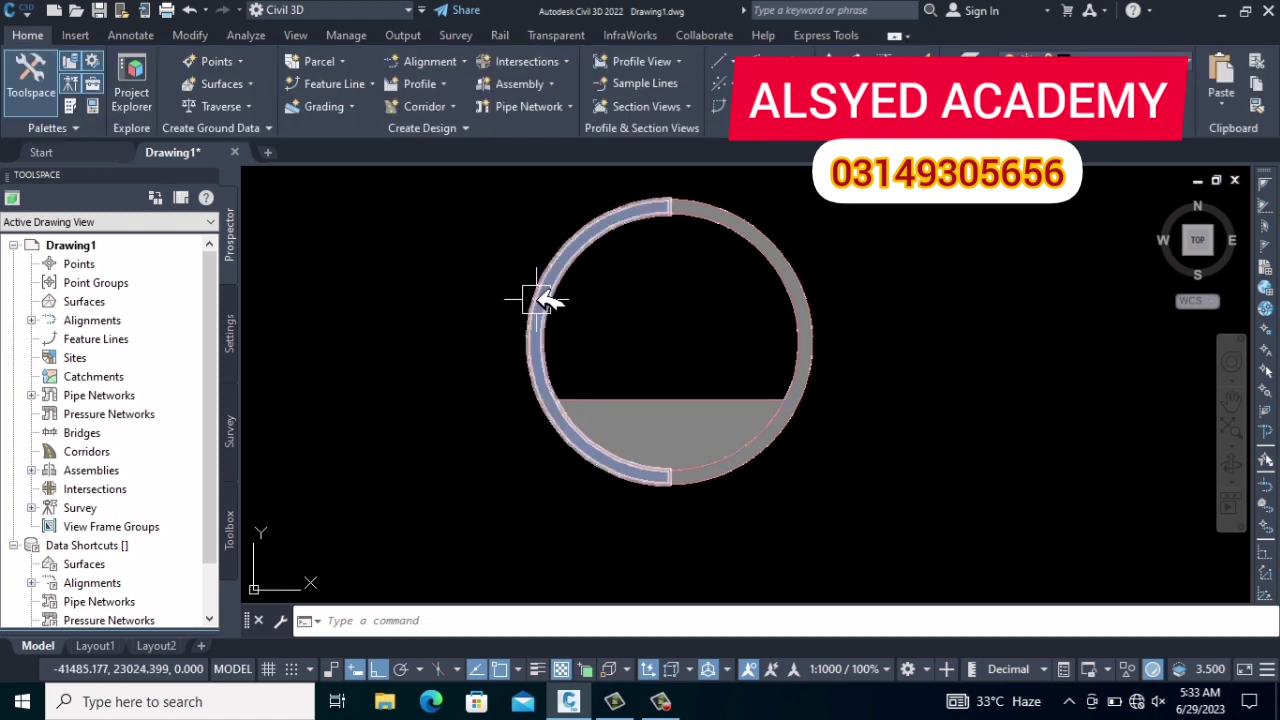
Step: Move the left ring subassembly's origin to the circle centre
left_click(520, 315)
left_click(405, 104)
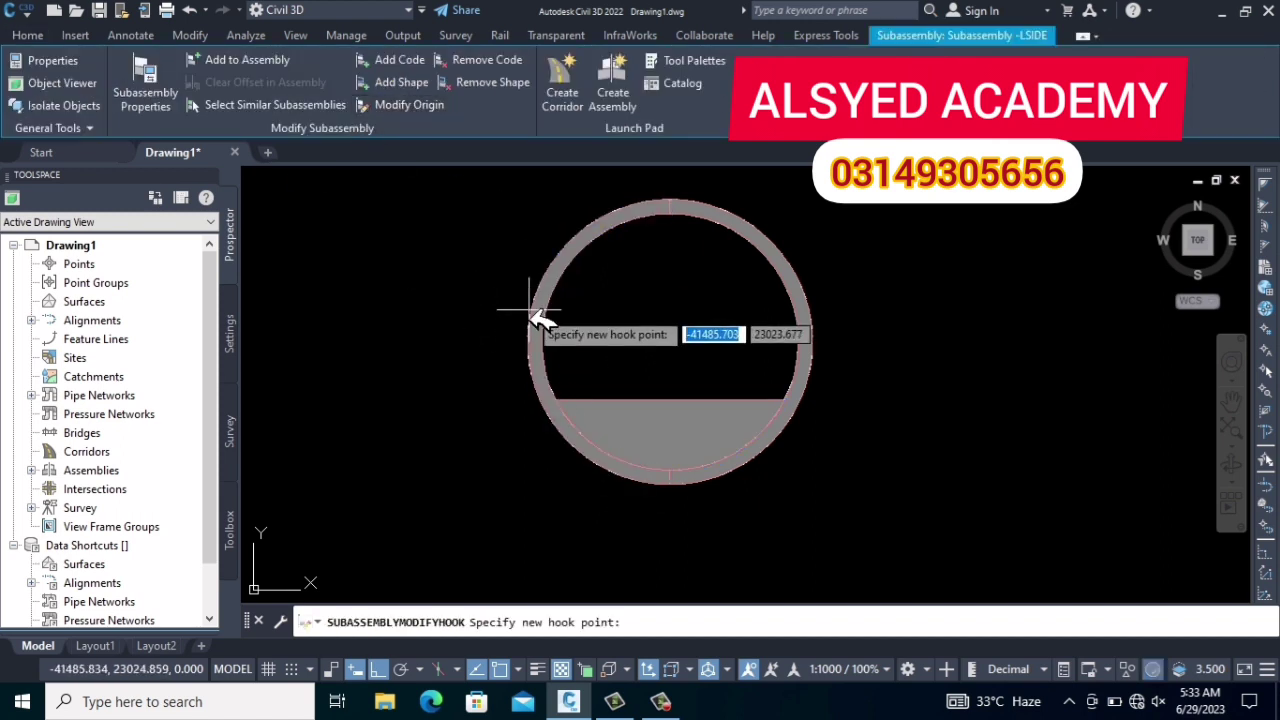
left_click(670, 345)
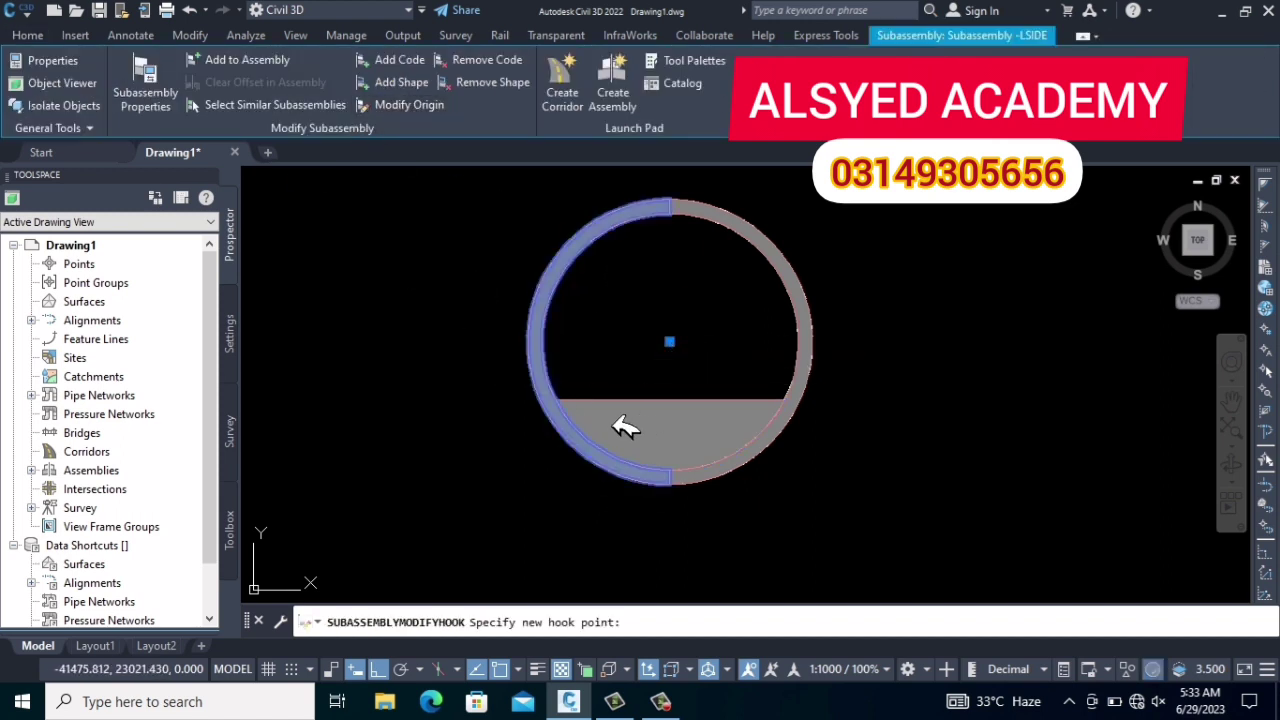
key("Escape")
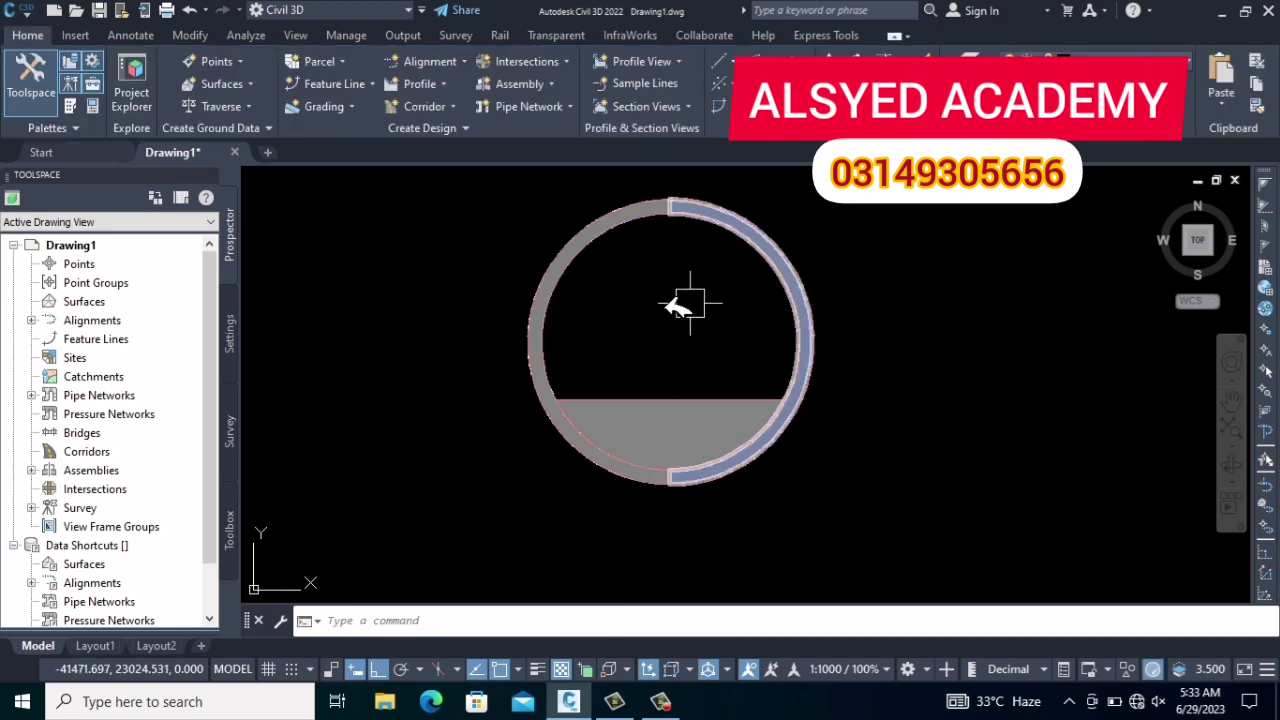
Step: Reselect the right ring and bottom fill to verify their new origins
left_click(790, 295)
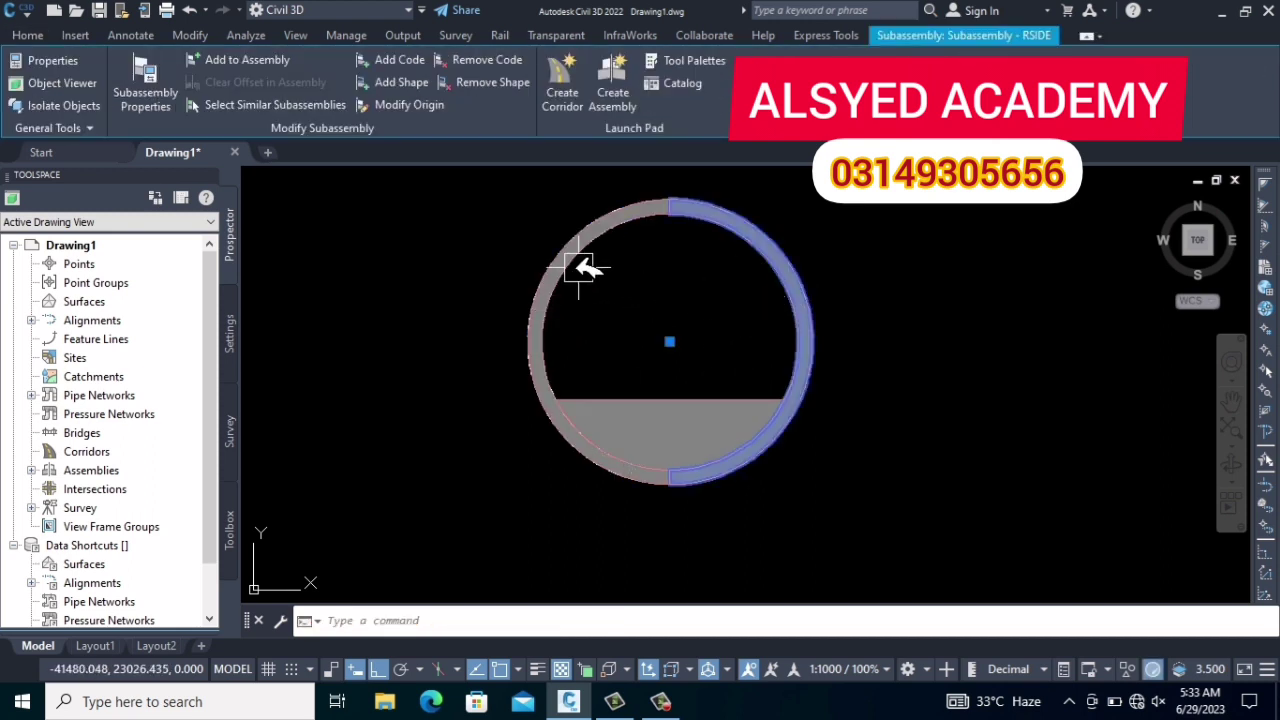
key("Escape")
left_click(660, 431)
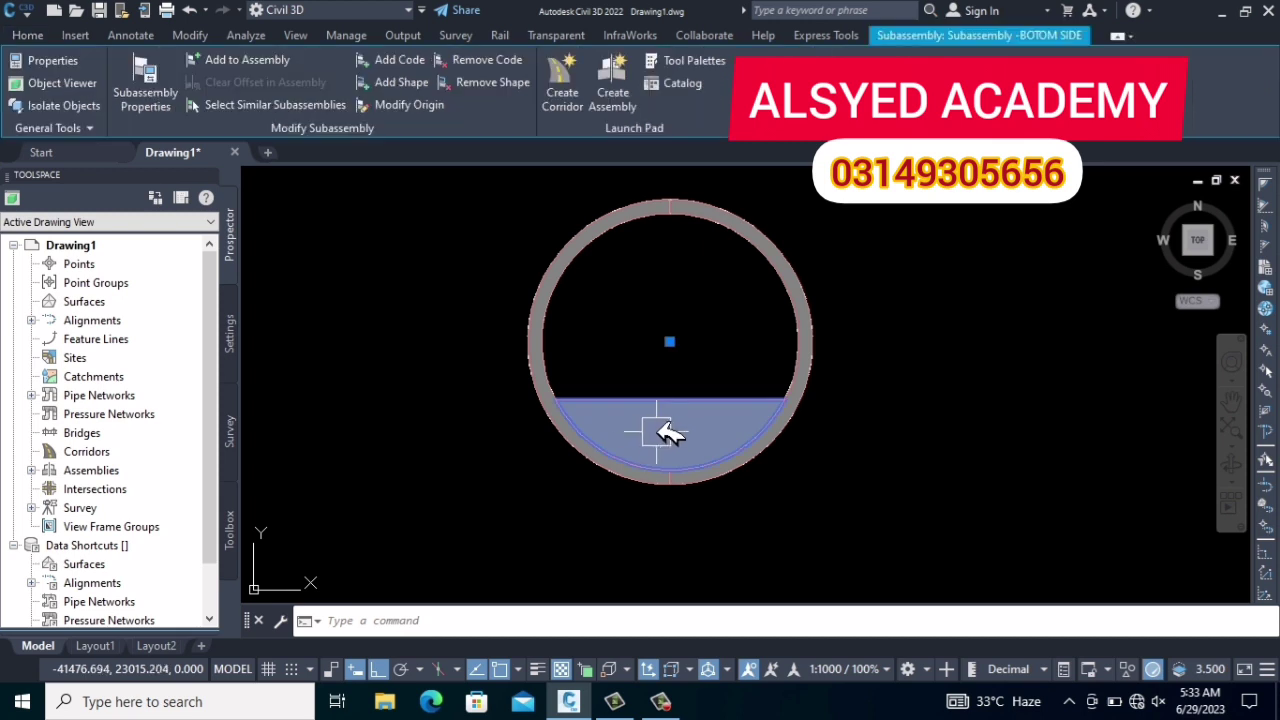
key("Escape")
mouse_move(660, 431)
middle_mouse_down()
mouse_move(577, 457)
mouse_move(510, 432)
middle_mouse_up()
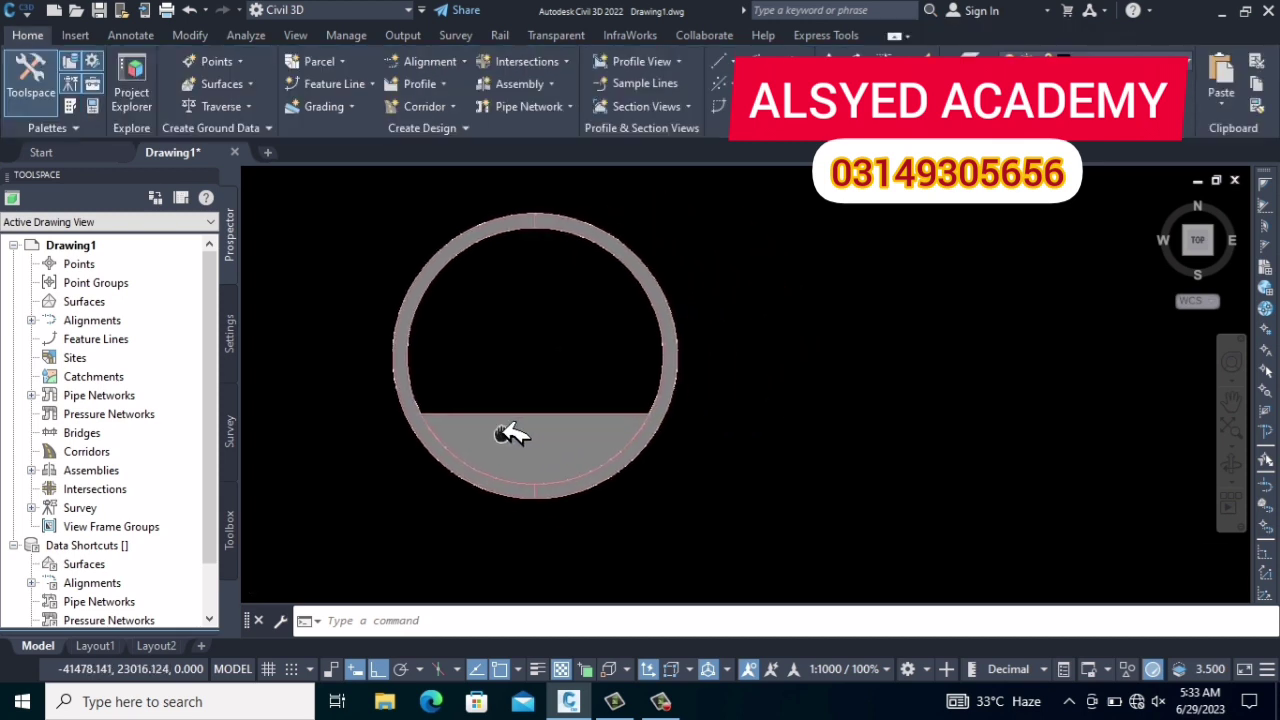
scroll(505, 432, "down", 2)
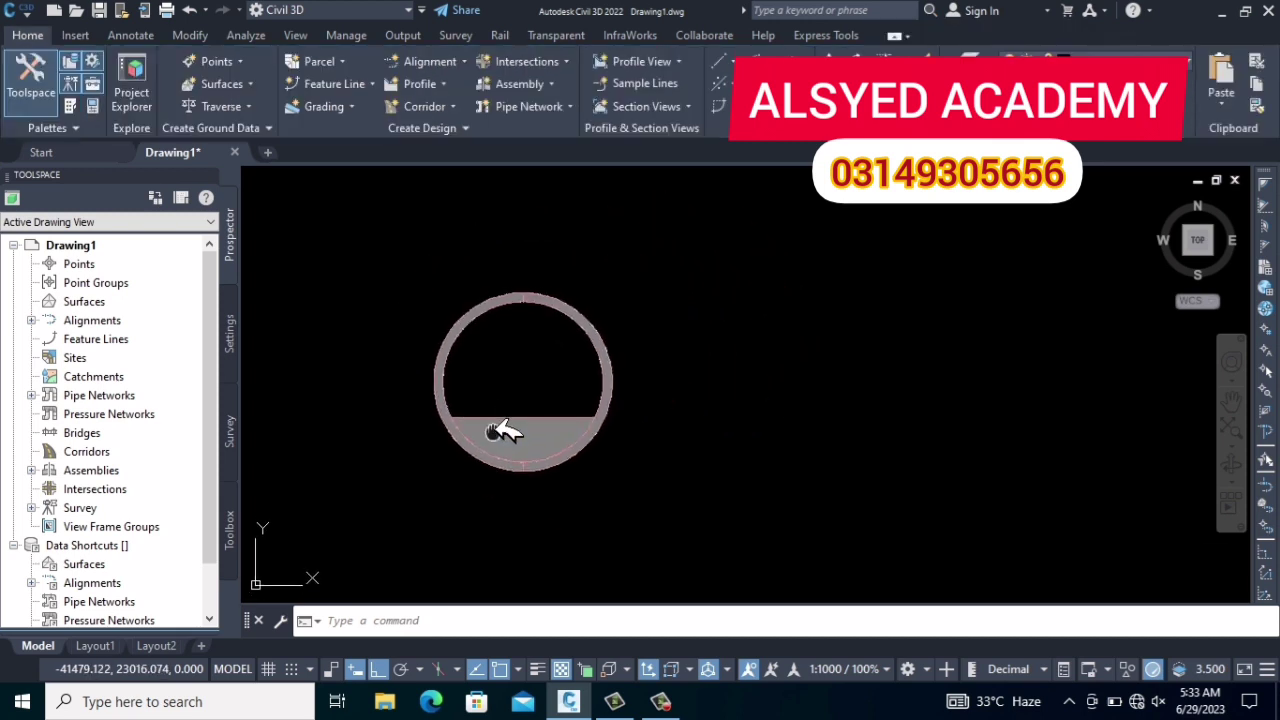
Step: Create 'Assembly -CIRCULAR ASSEMBLY' with its baseline placed right of the ring
left_click(553, 86)
left_click(568, 114)
type("Assembly -CIRCULAR ASSEMBLY")
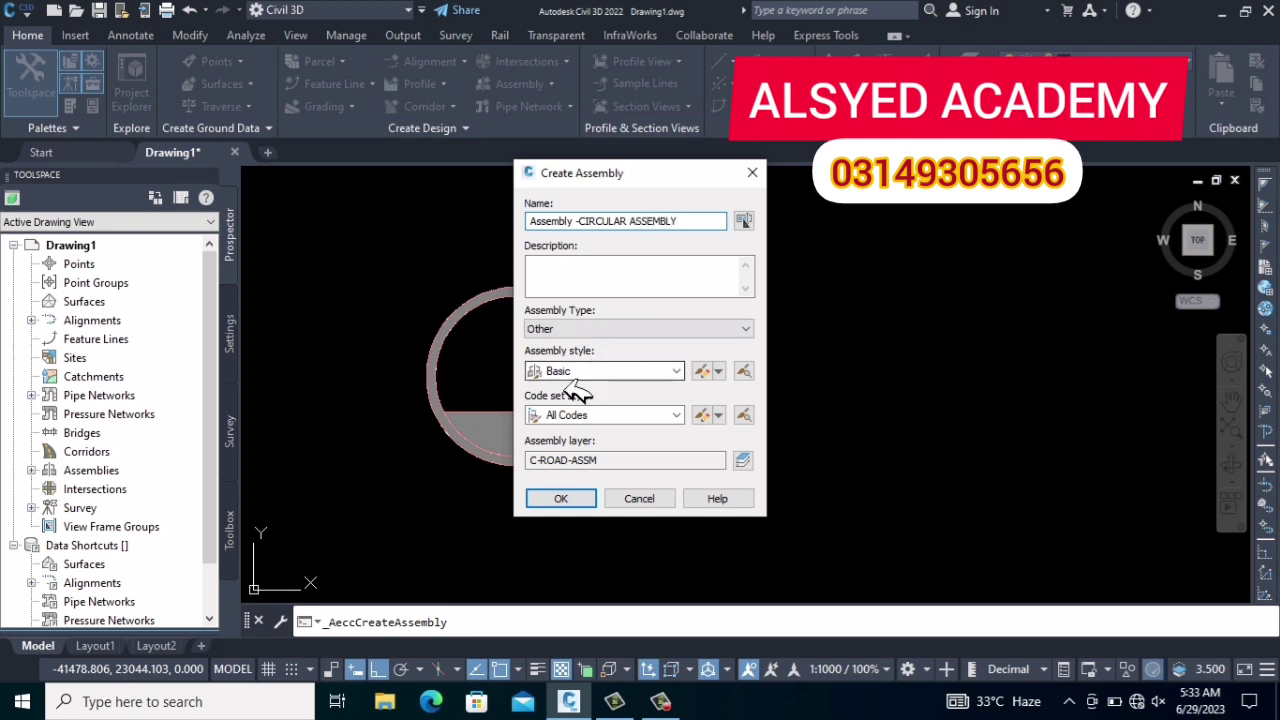
left_click(560, 498)
left_click(745, 305)
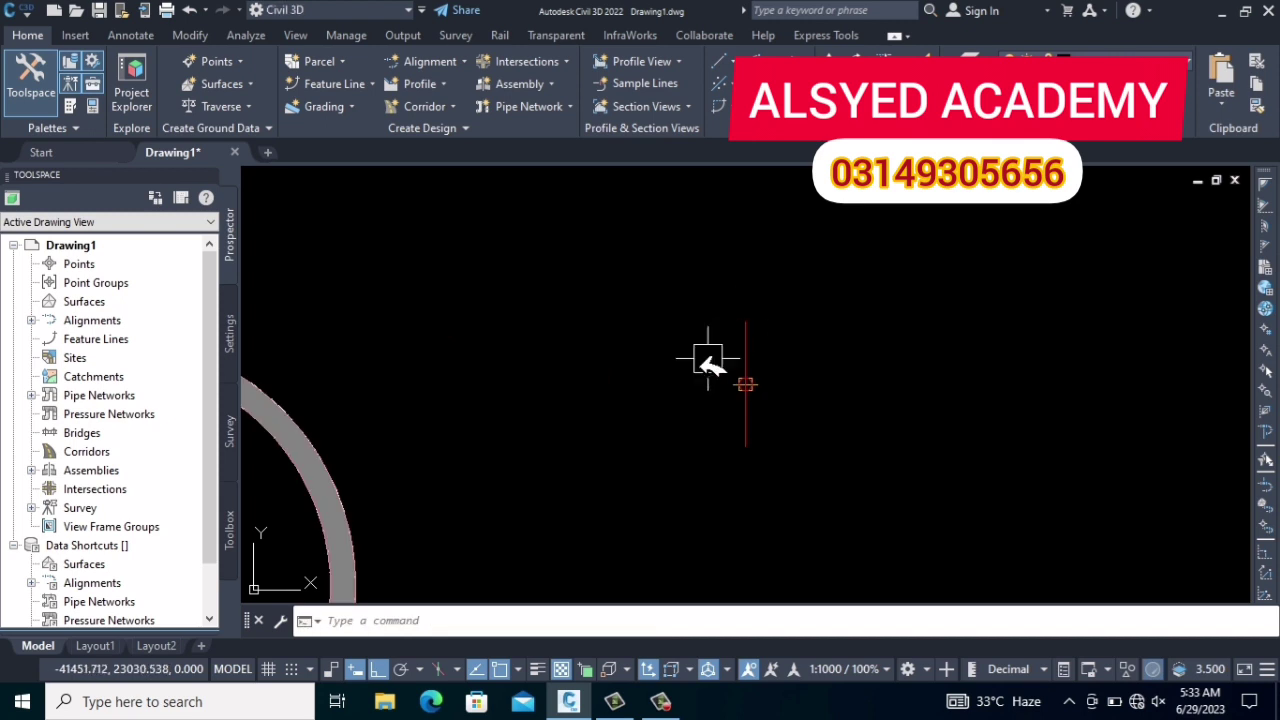
Step: Bring the ring back into view and select the right ring subassembly
scroll(708, 360, "down", 2)
middle_click_drag(700, 334, 634, 346)
scroll(627, 358, "down", 2)
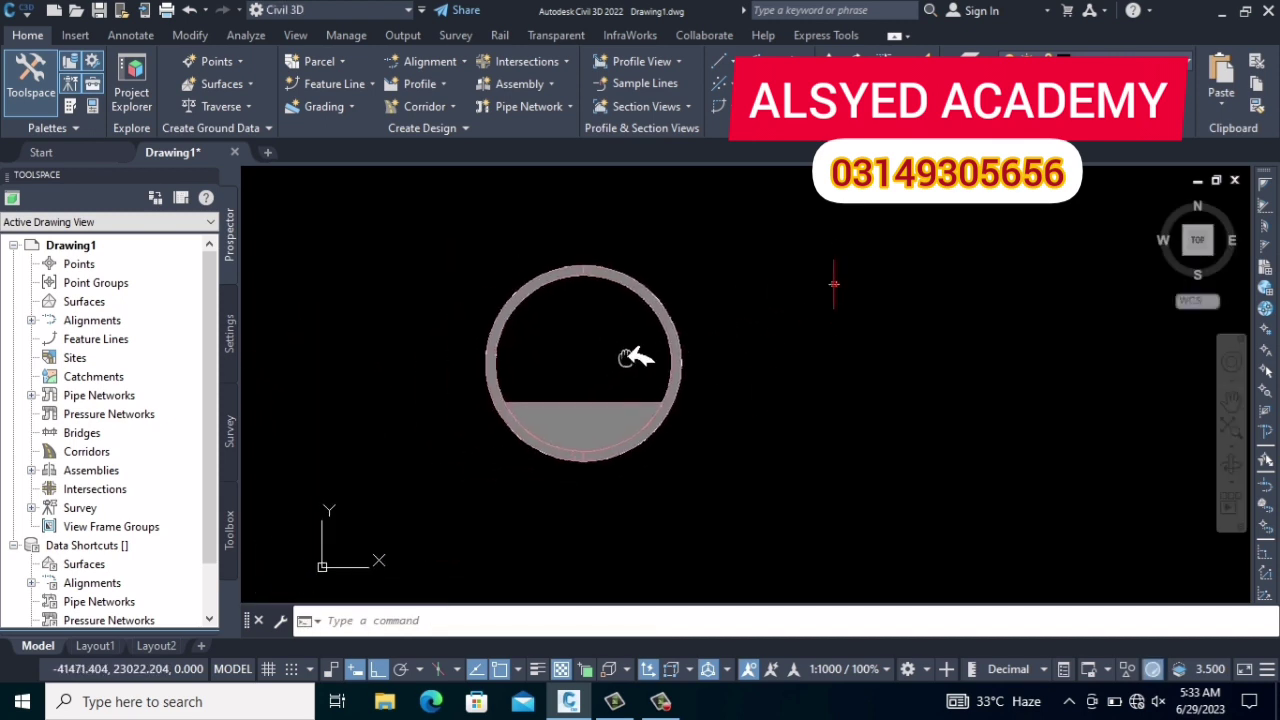
left_click(684, 340)
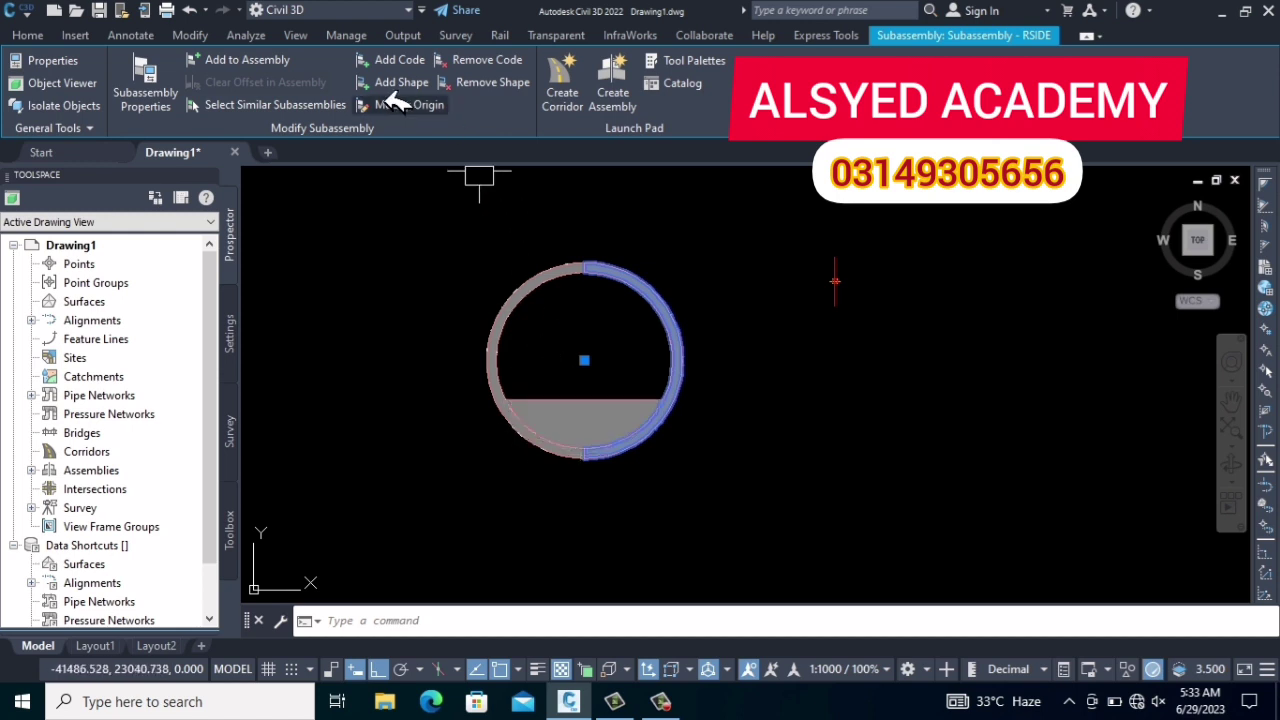
Step: Attach the right ring subassembly at the assembly baseline marker
left_click(245, 60)
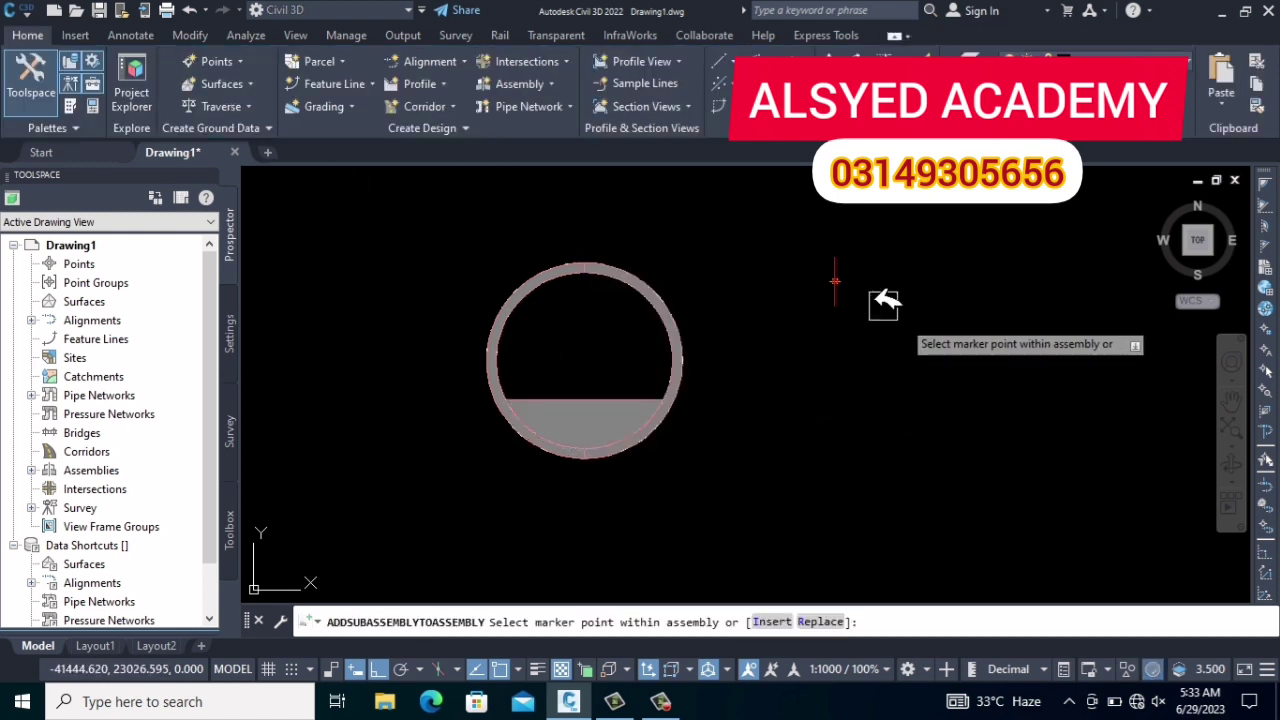
scroll(827, 278, "up", 2)
left_click(775, 229)
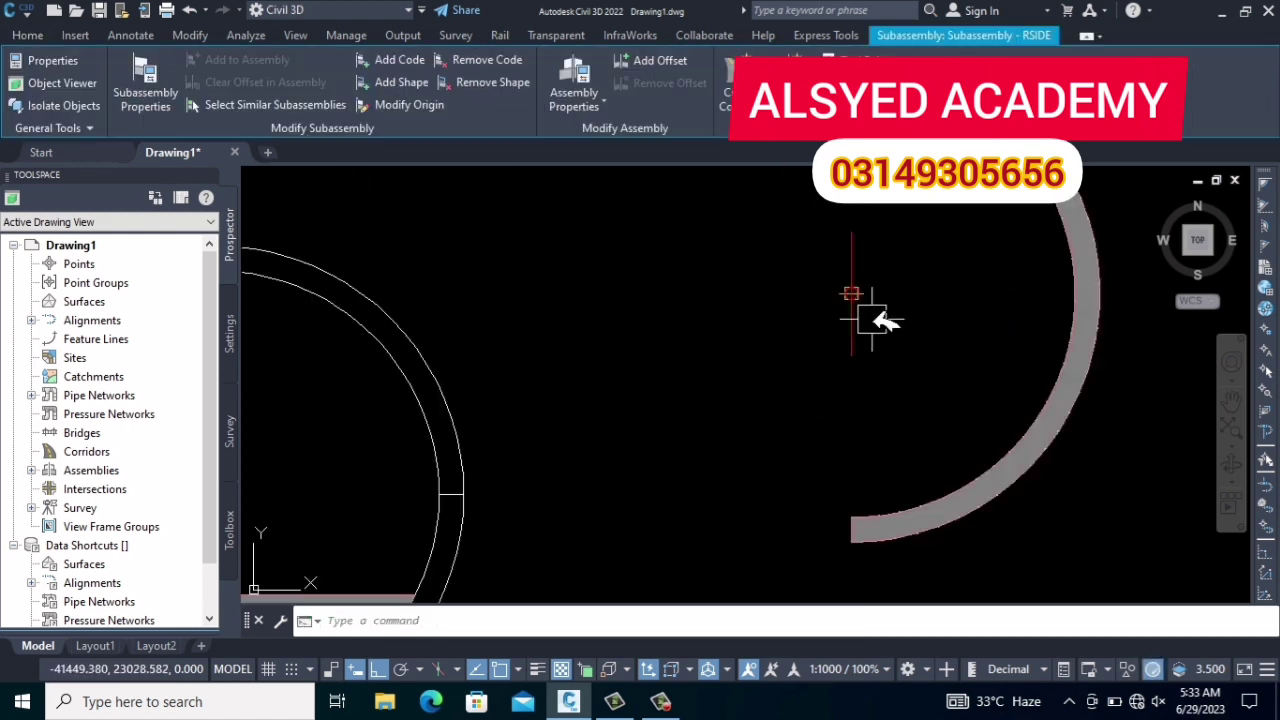
middle_click_drag(640, 389, 720, 361)
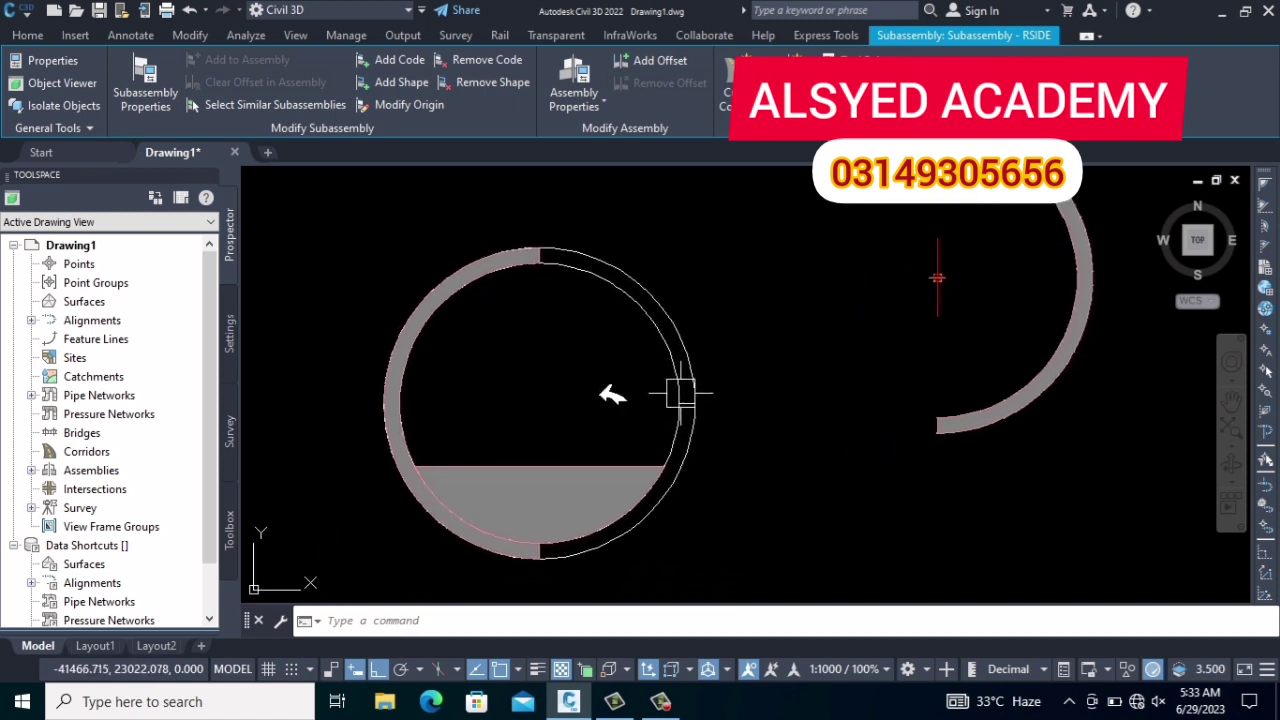
Step: Attach the left ring subassembly at the assembly baseline marker
left_click(360, 352)
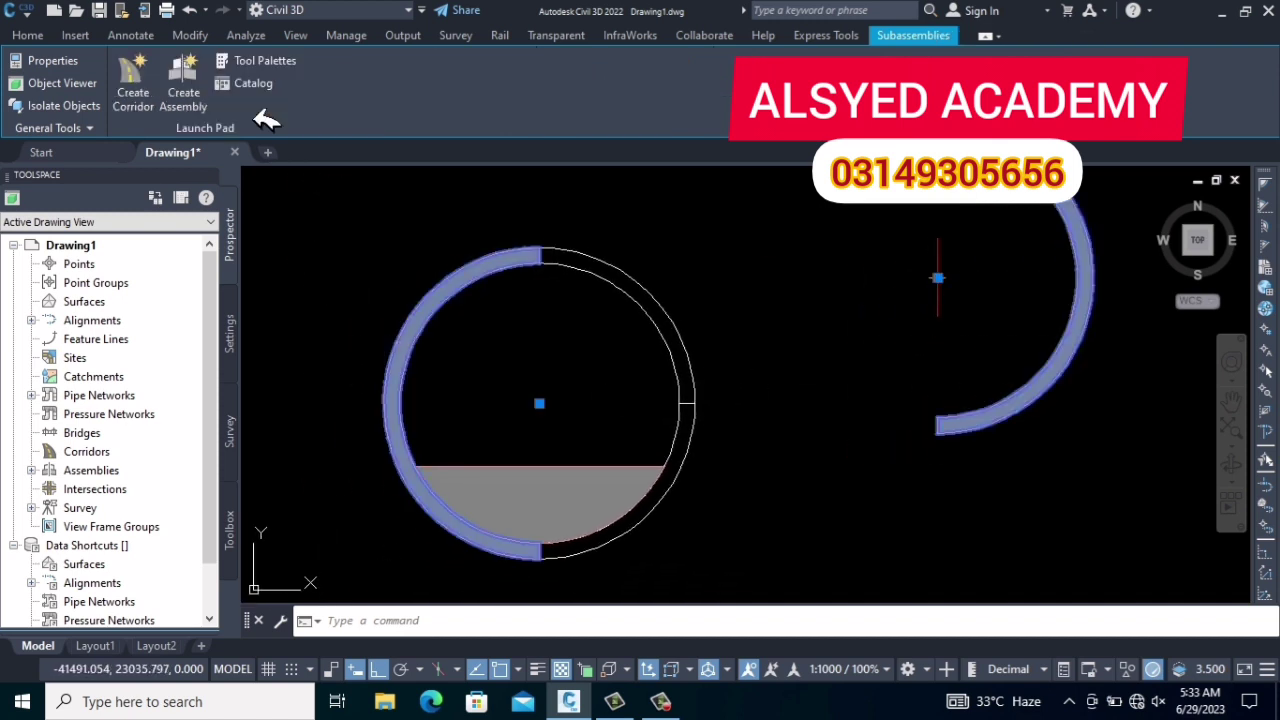
key("Escape")
left_click(425, 305)
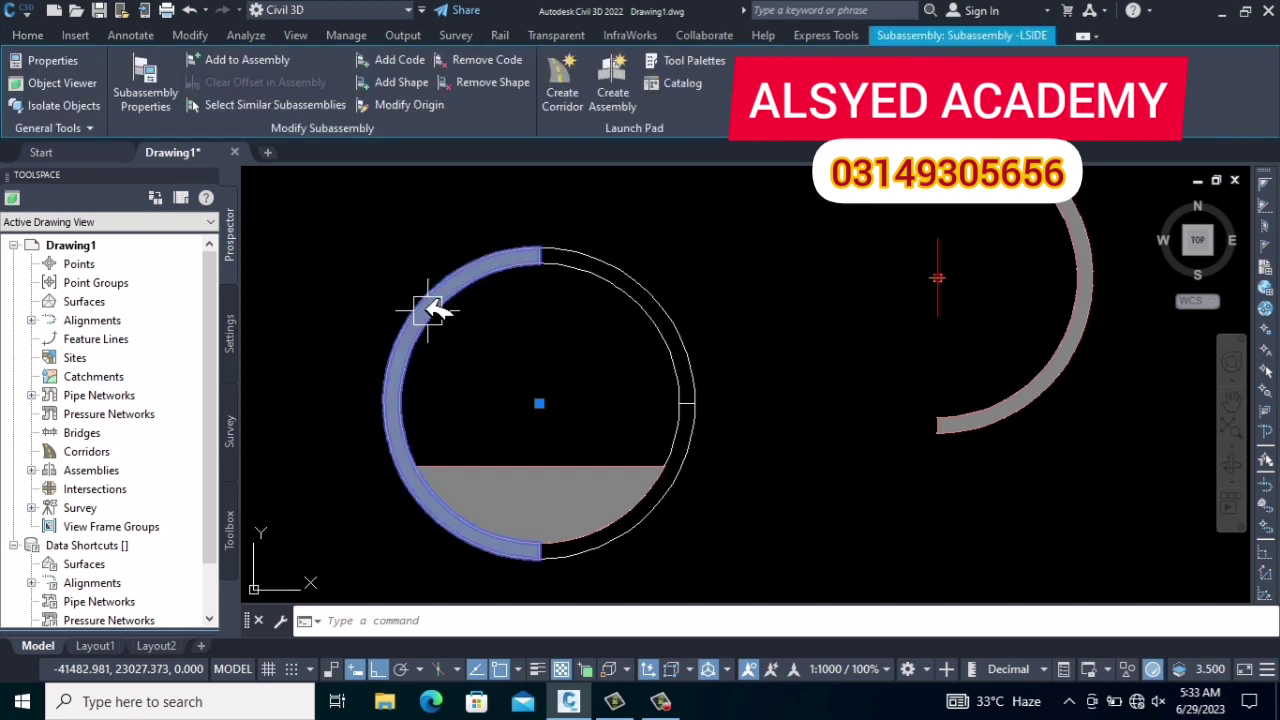
left_click(243, 60)
left_click(903, 277)
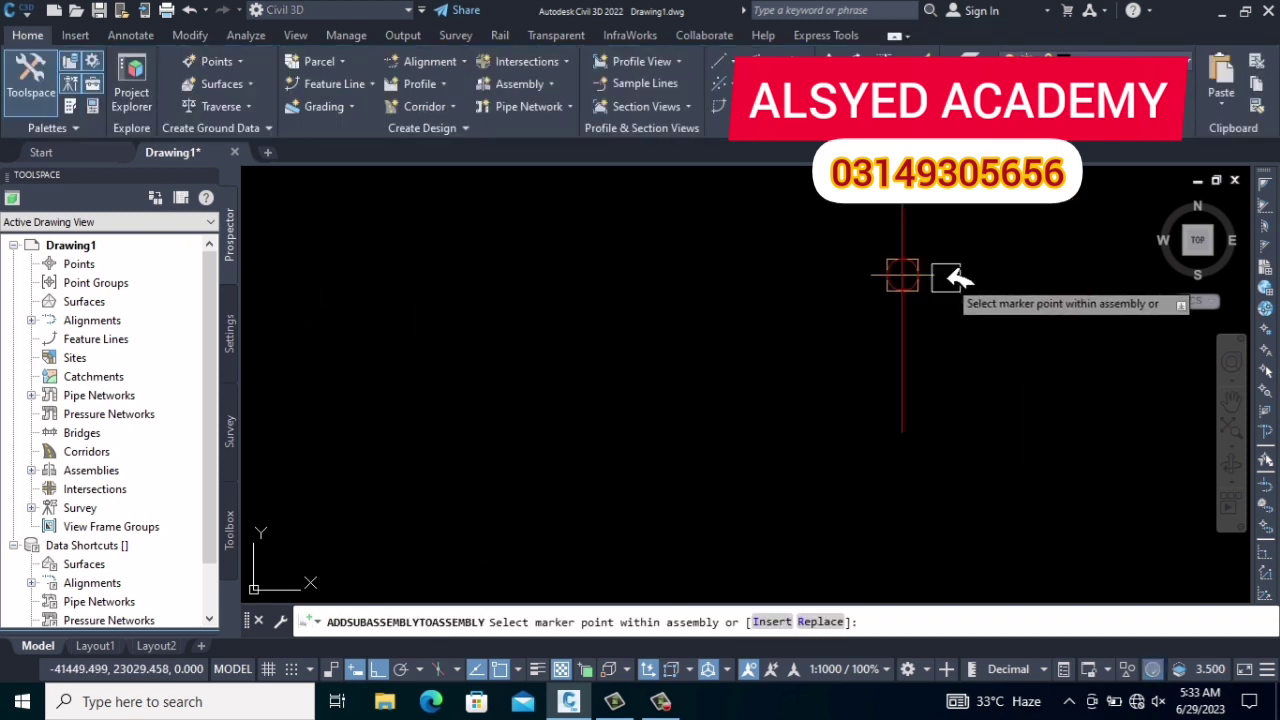
scroll(928, 322, "up", 5)
scroll(908, 366, "down", 2)
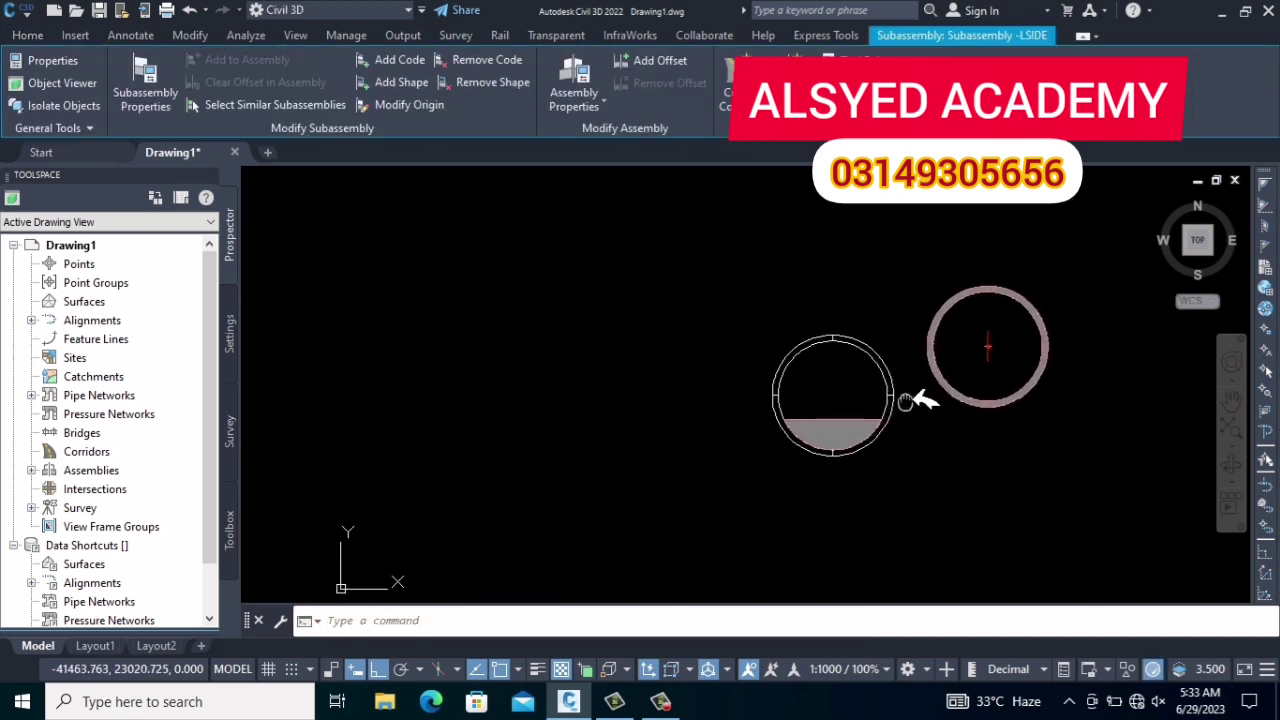
scroll(914, 400, "up", 2)
middle_click_drag(886, 443, 740, 425)
scroll(720, 432, "up", 2)
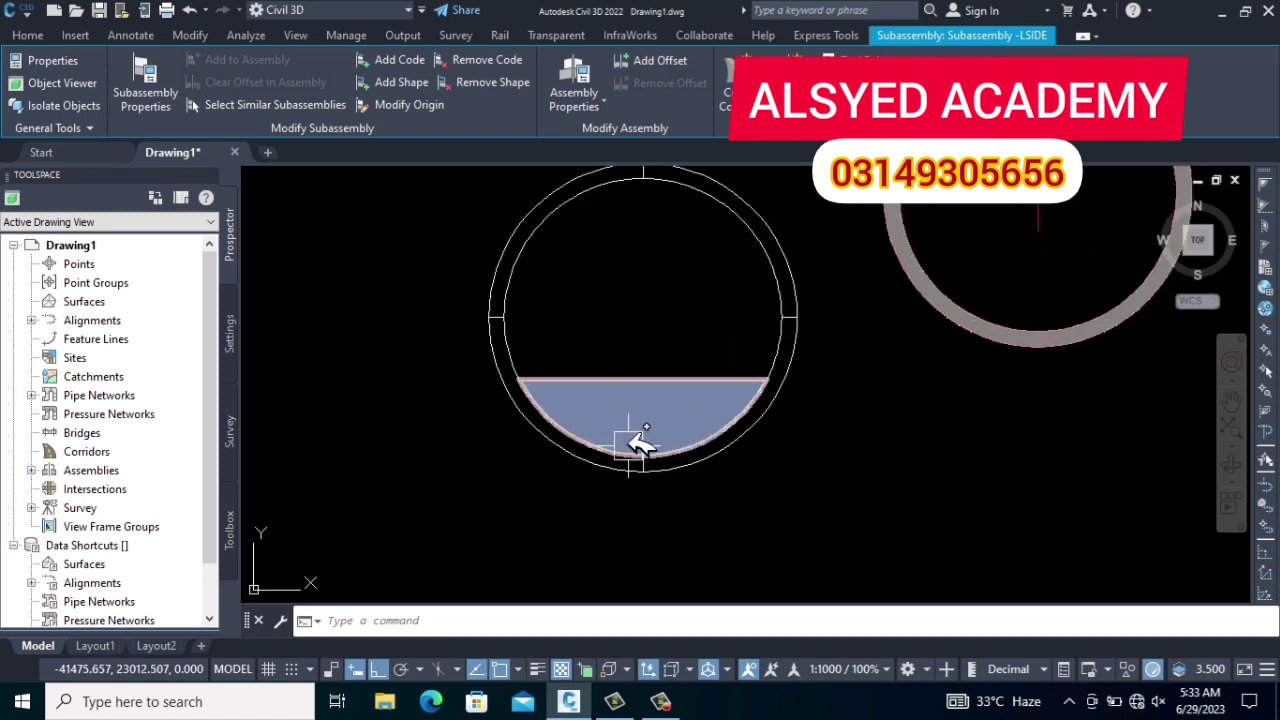
middle_click_drag(568, 418, 497, 420)
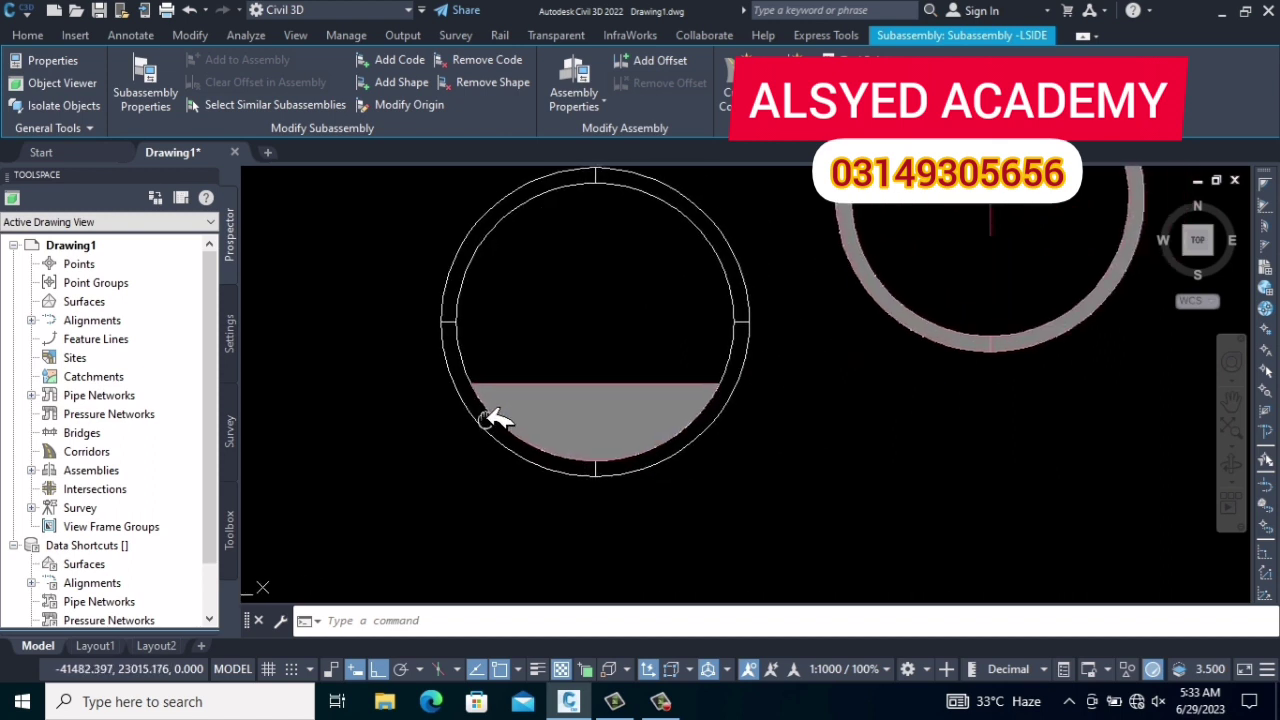
Step: Attach the bottom fill at the ring's marker point, then window-select the left linework circle
left_click(560, 398)
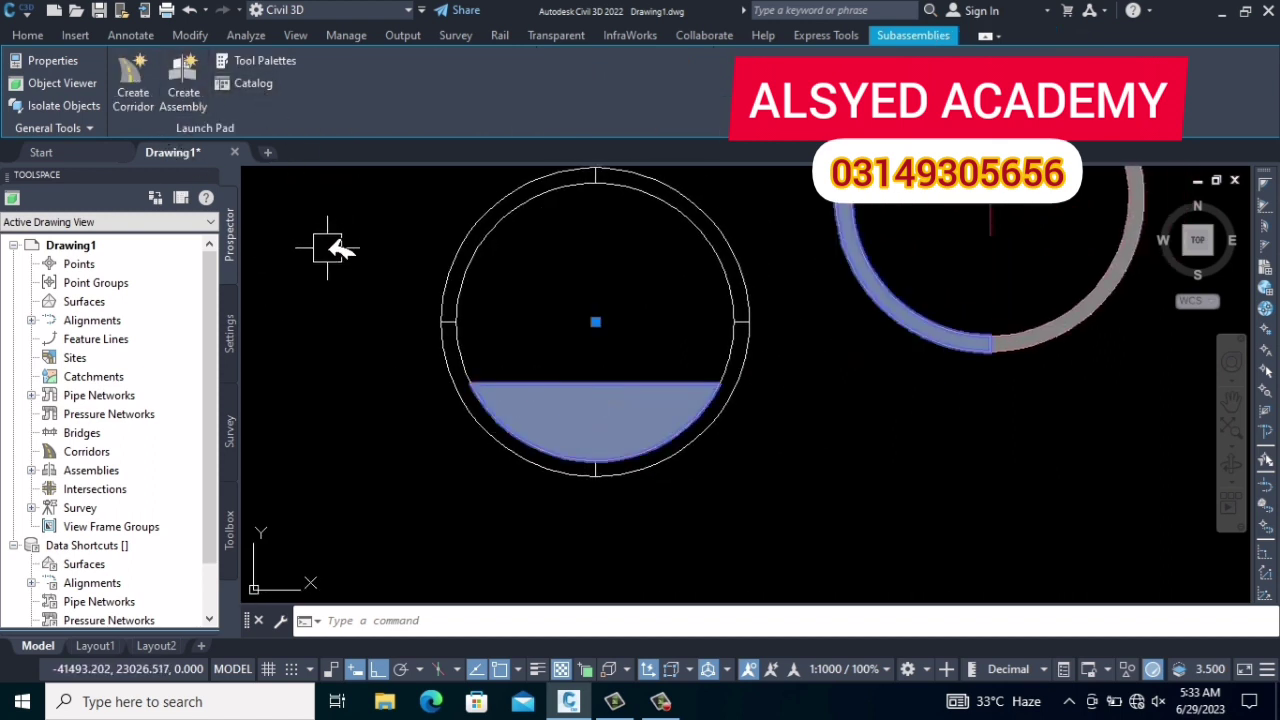
key("Escape")
left_click(551, 389)
left_click(255, 57)
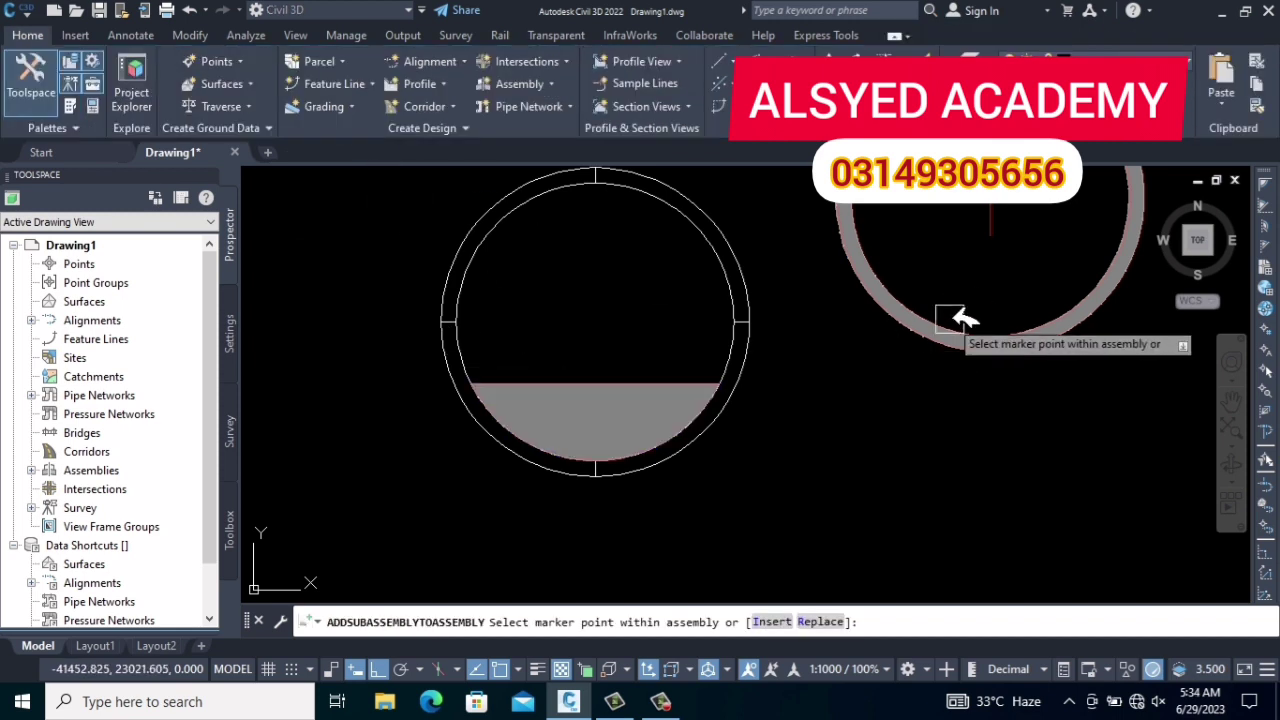
scroll(960, 318, "up", 2)
scroll(971, 366, "up", 3)
scroll(977, 286, "up", 3)
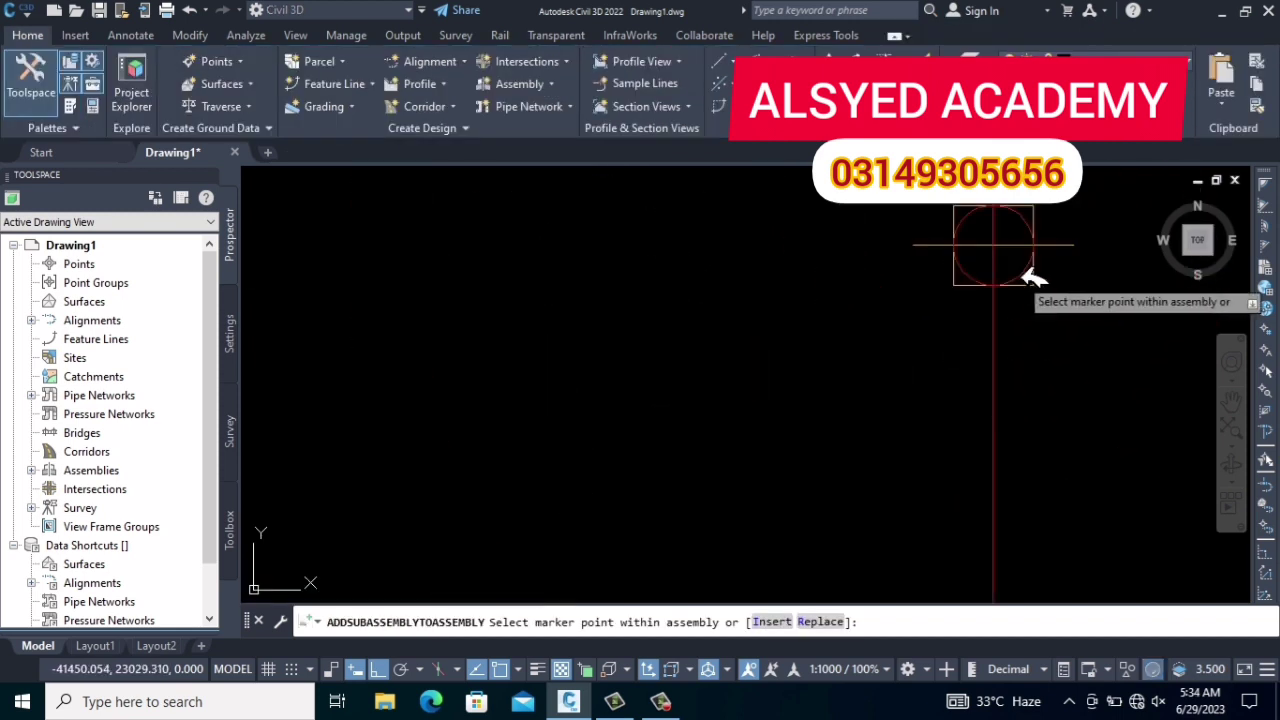
left_click(1026, 272)
scroll(1006, 309, "down", 3)
scroll(903, 391, "down", 2)
scroll(840, 400, "down", 1)
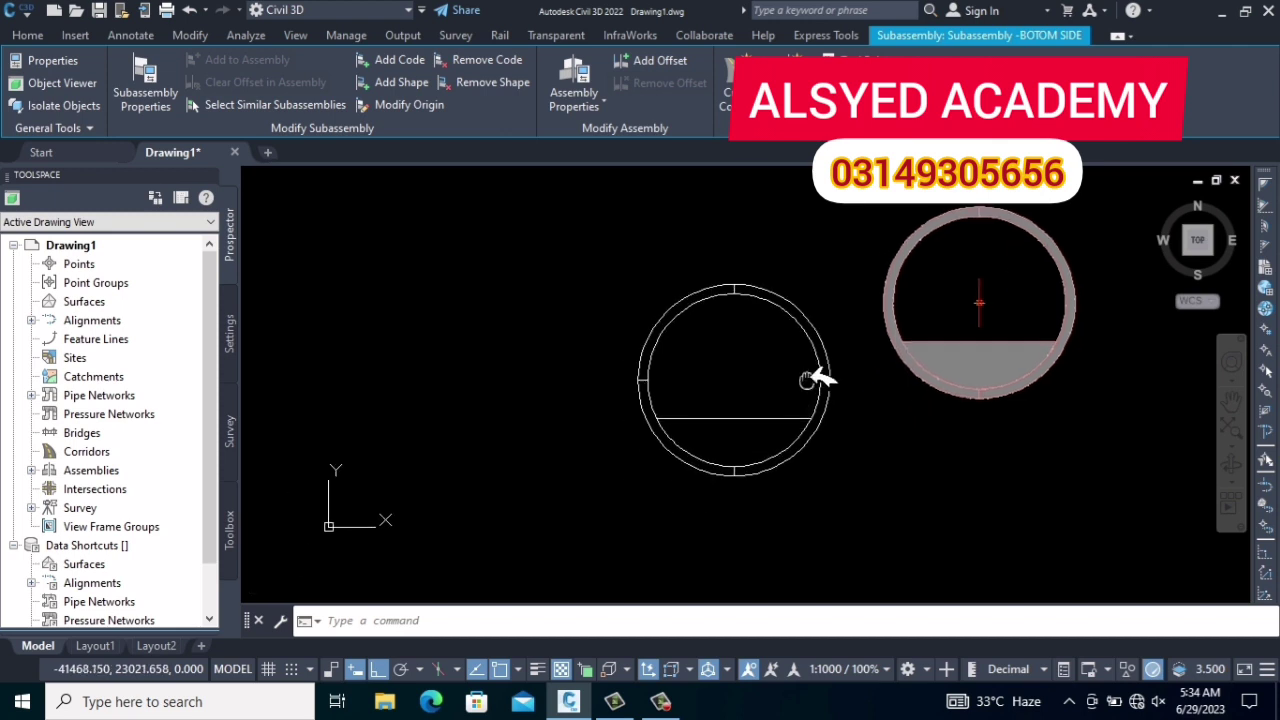
left_click(840, 262)
left_click(571, 514)
Step: Erase the selected linework circle with E
type("E")
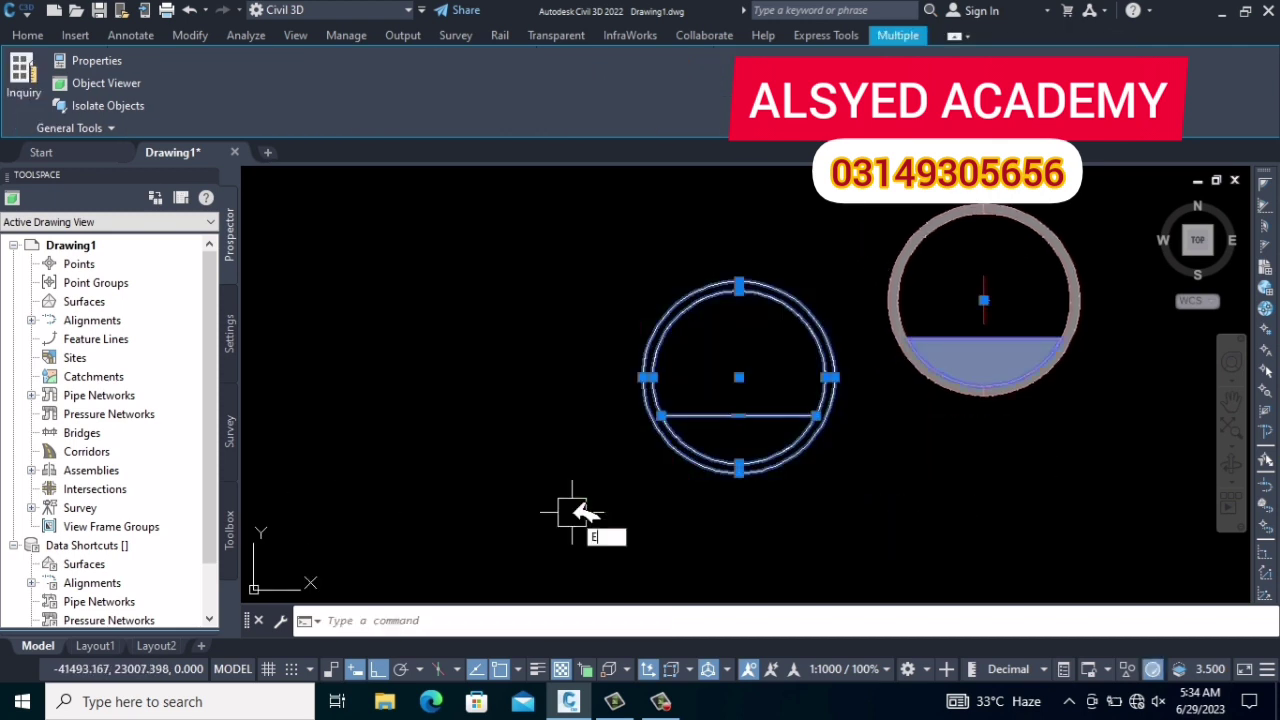
key("Return")
scroll(700, 417, "up", 3)
middle_click_drag(754, 463, 600, 468)
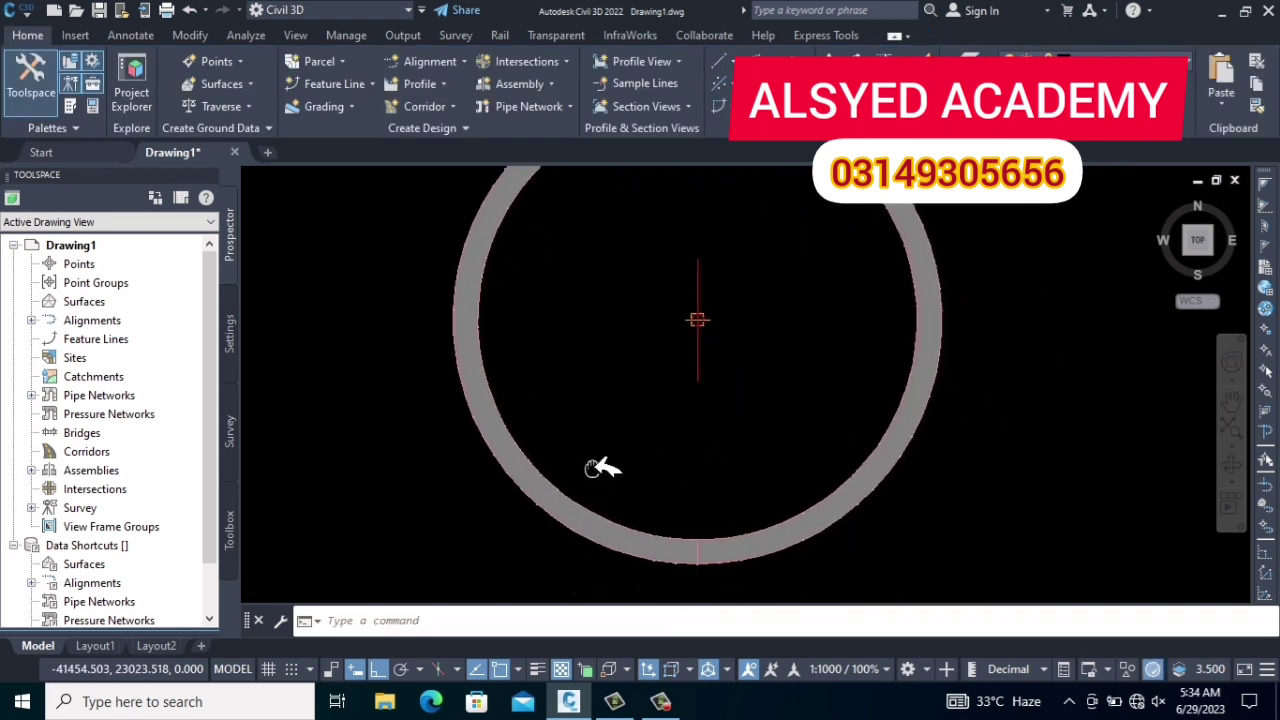
scroll(603, 468, "down", 5)
scroll(700, 450, "up", 3)
middle_click_drag(794, 429, 797, 377)
scroll(797, 385, "down", 2)
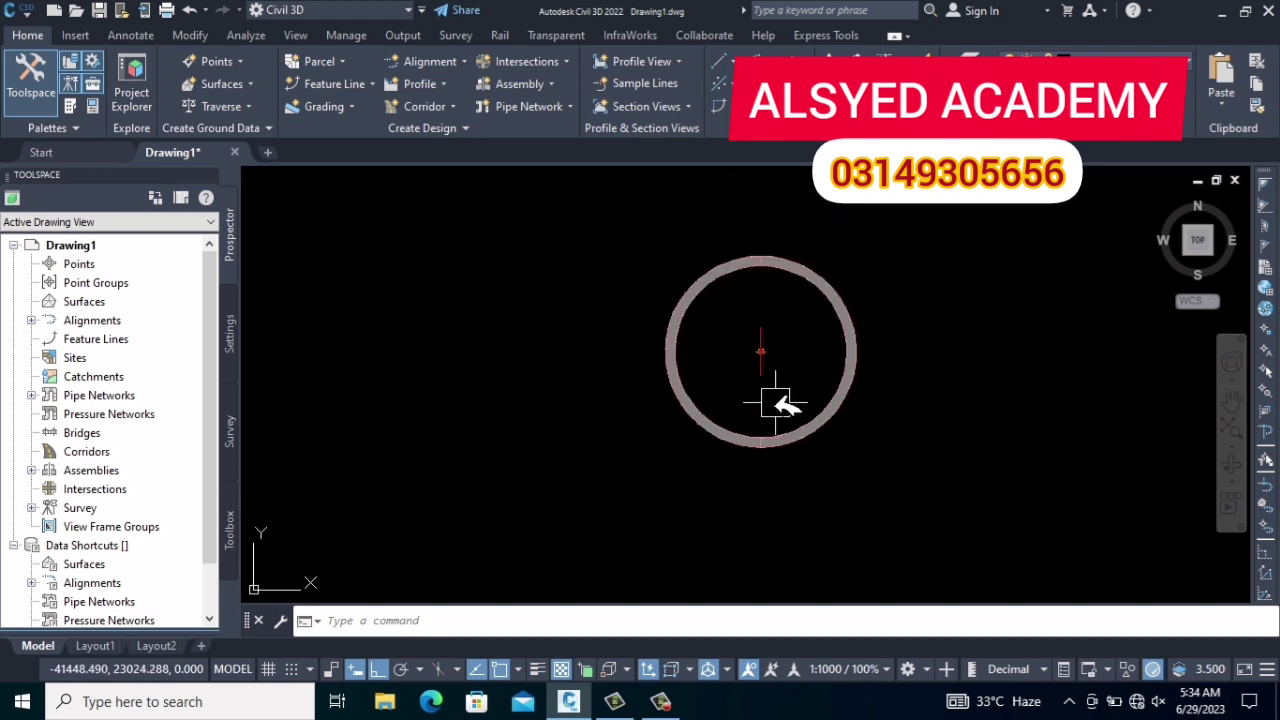
middle_click_drag(770, 420, 714, 428)
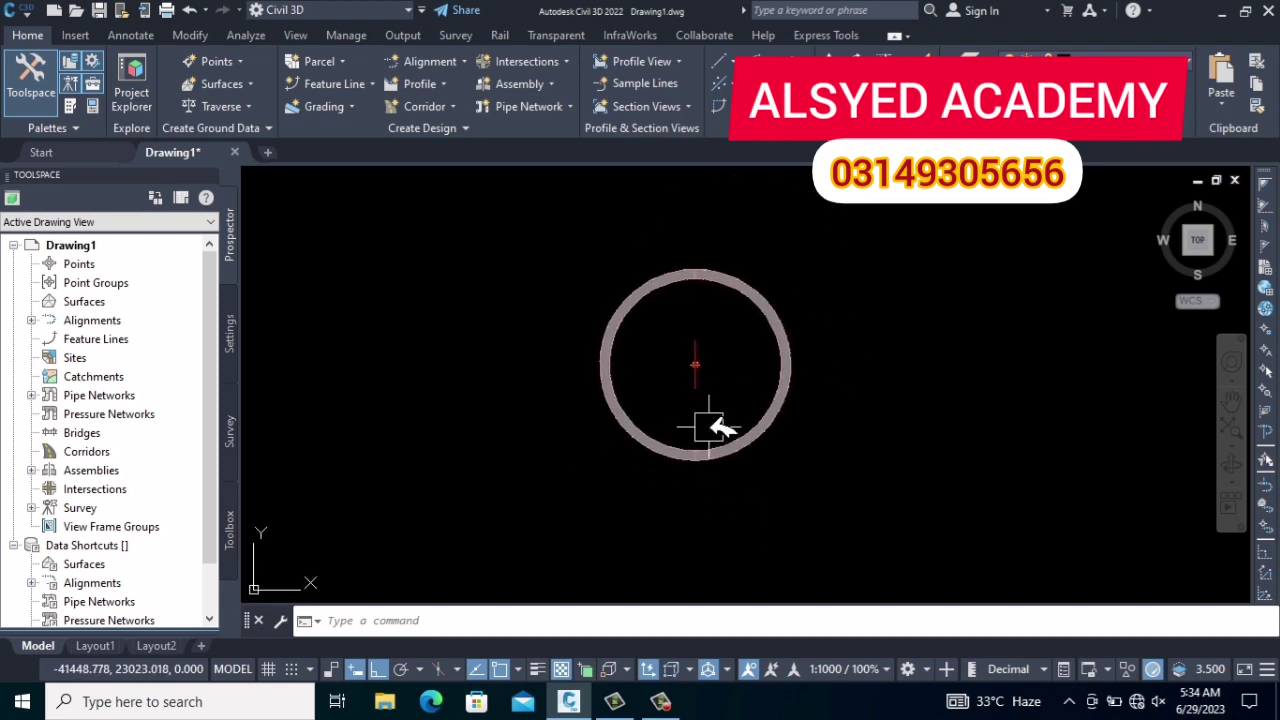
scroll(727, 408, "up", 2)
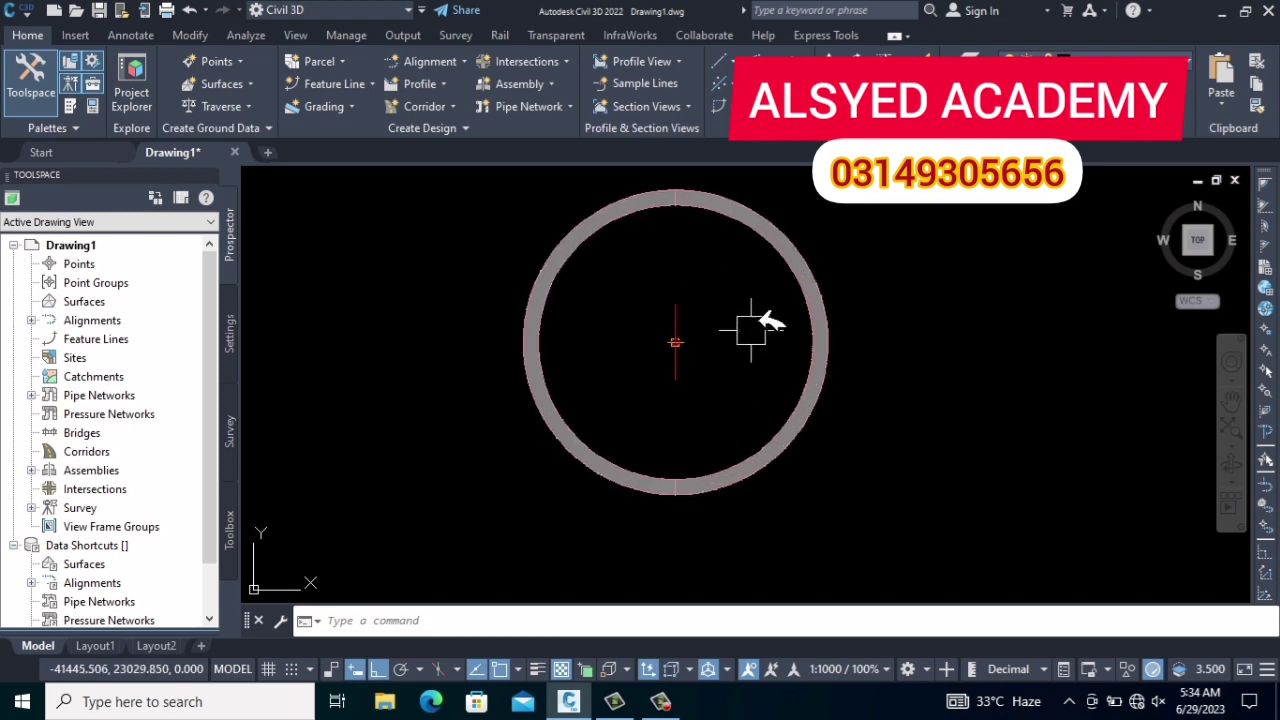
Step: Stretch the ring's right half to the right and left half to the left
left_click(820, 310)
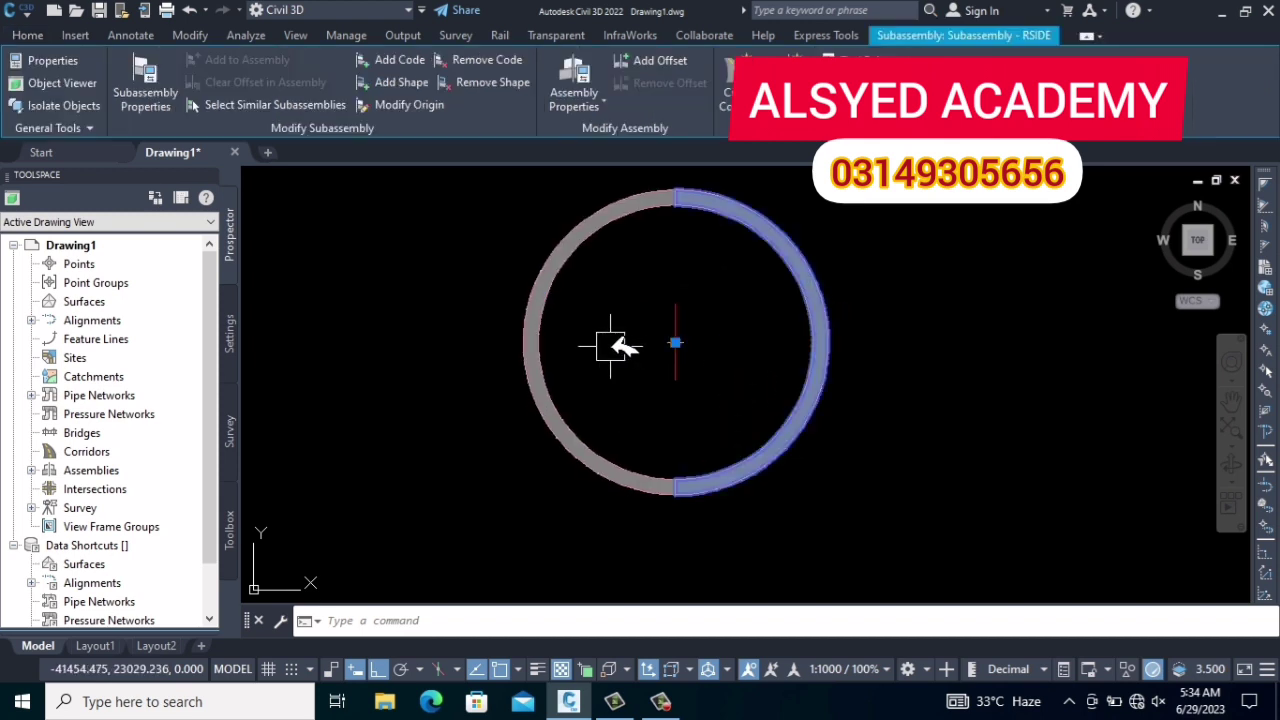
scroll(680, 358, "up", 3)
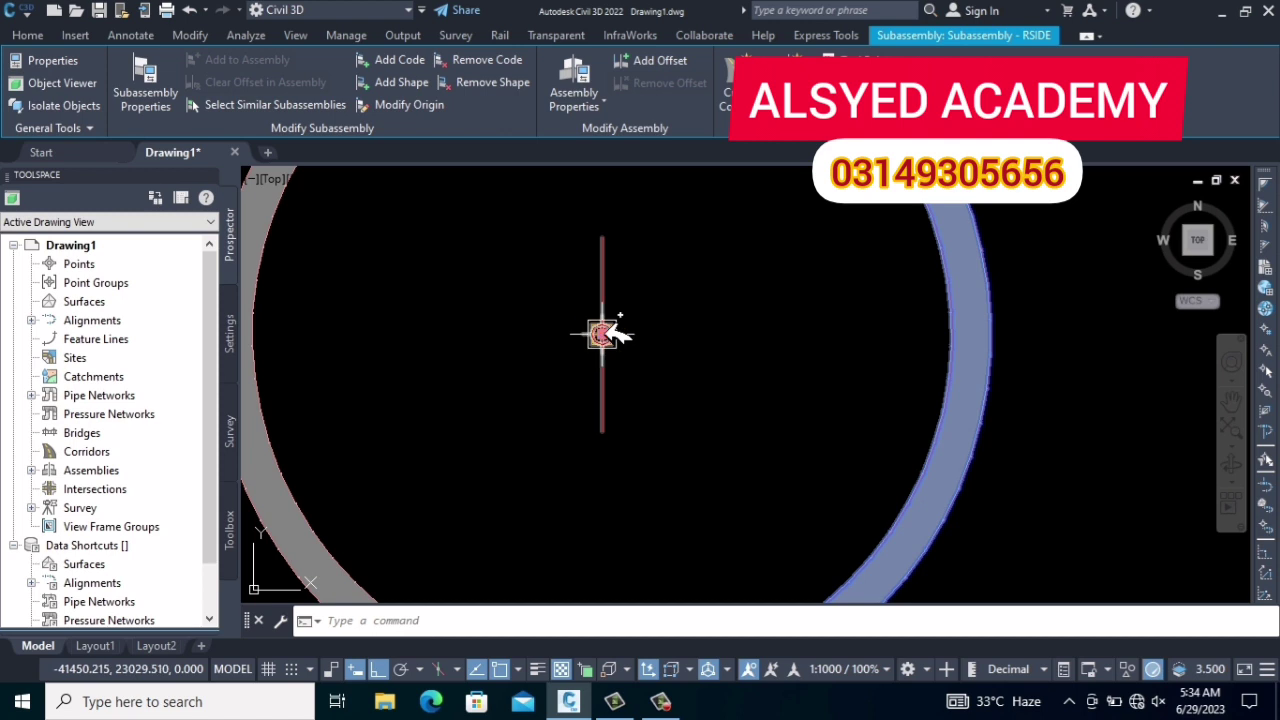
left_click(601, 334)
scroll(604, 334, "down", 3)
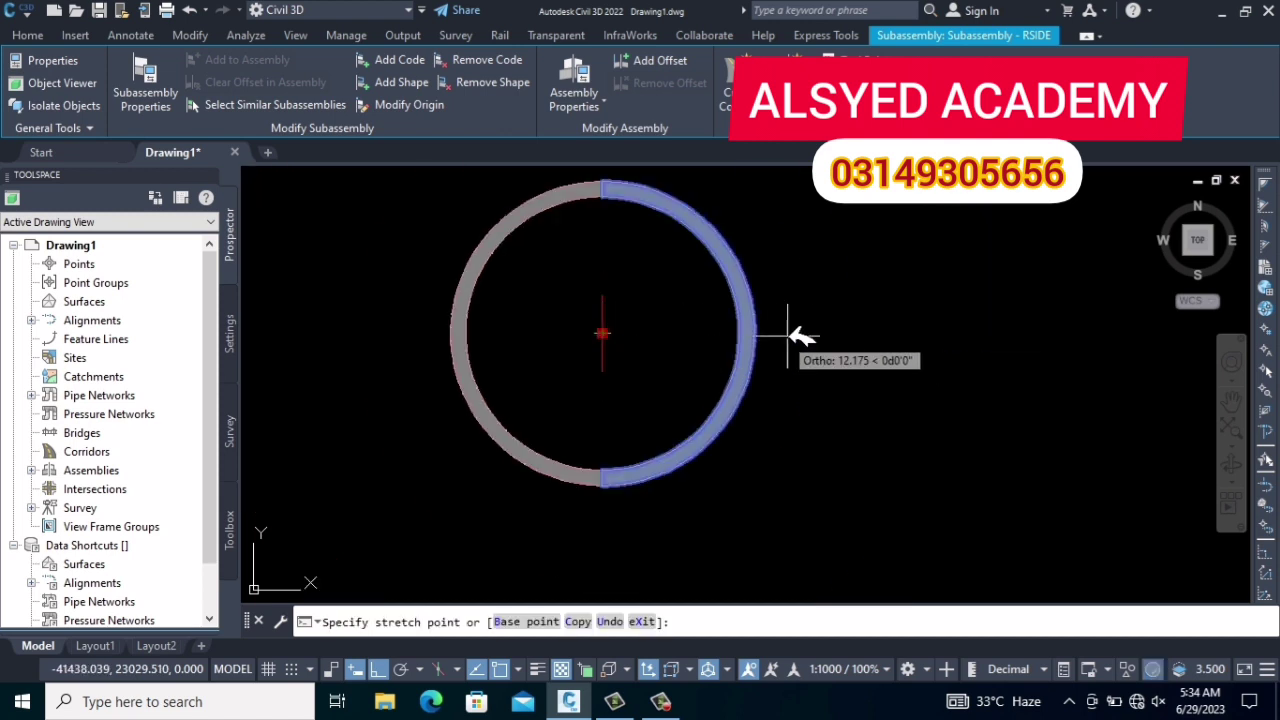
left_click(789, 335)
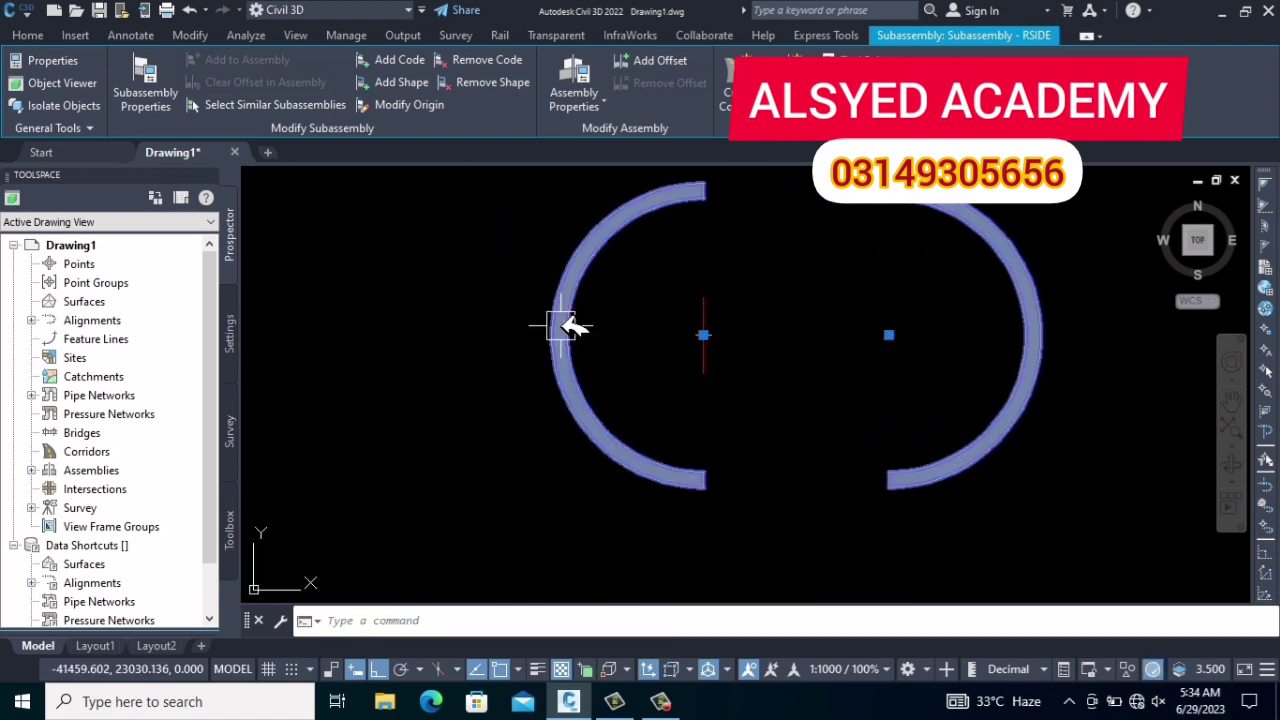
left_click(704, 335)
left_click(600, 350)
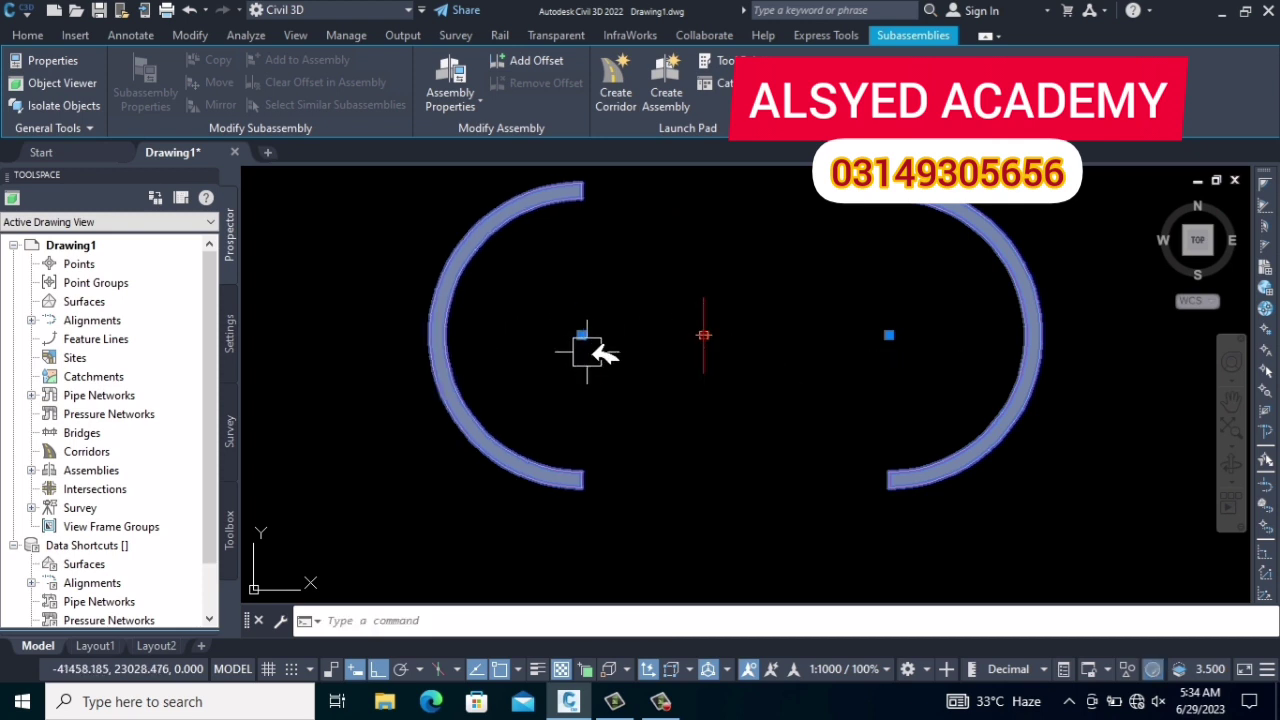
middle_click_drag(713, 419, 737, 374)
scroll(760, 390, "down", 3)
scroll(765, 430, "down", 2)
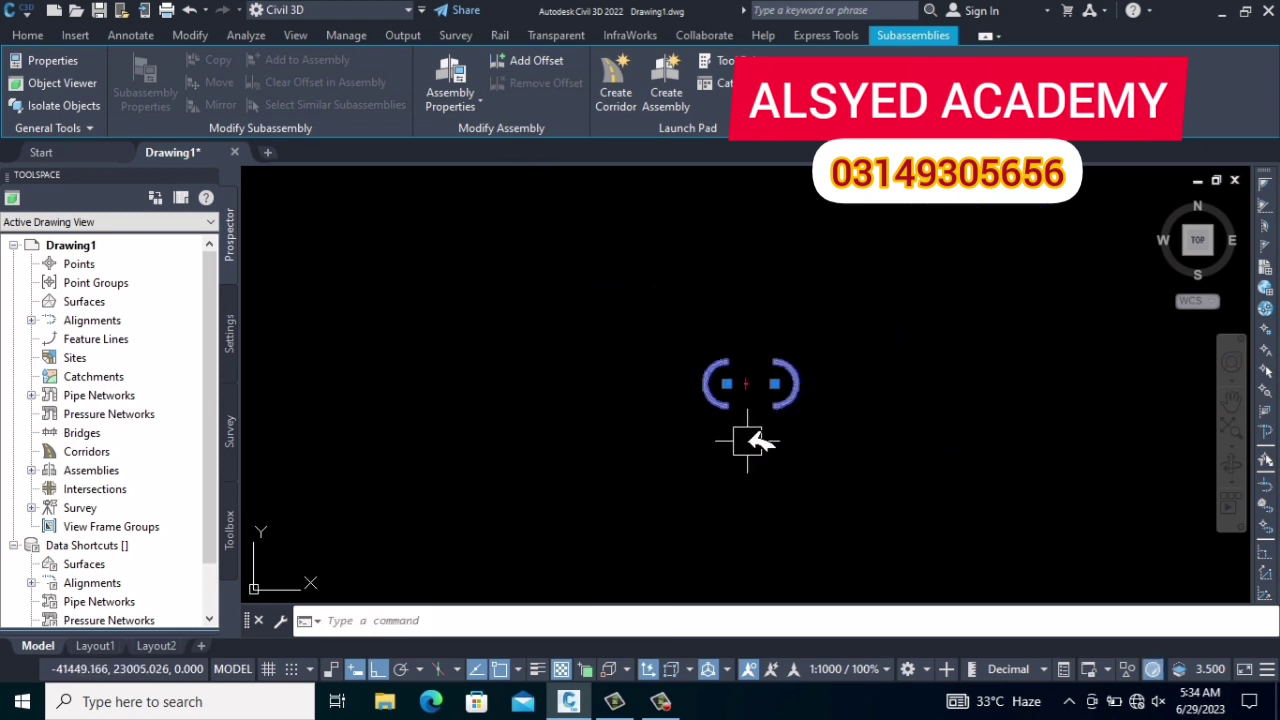
scroll(730, 460, "down", 3)
scroll(700, 480, "down", 2)
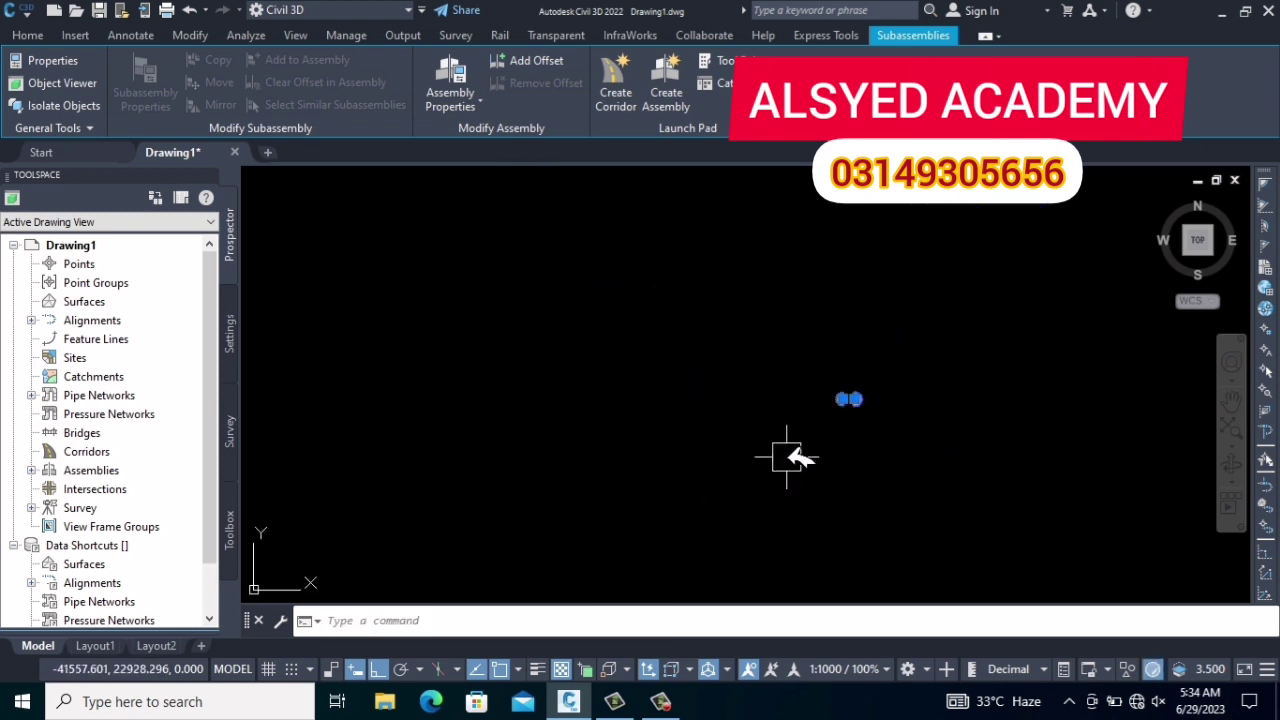
key("Escape")
Step: Move the right arc of the ring further to the right
scroll(787, 458, "up", 3)
scroll(787, 458, "up", 2)
scroll(787, 458, "up", 2)
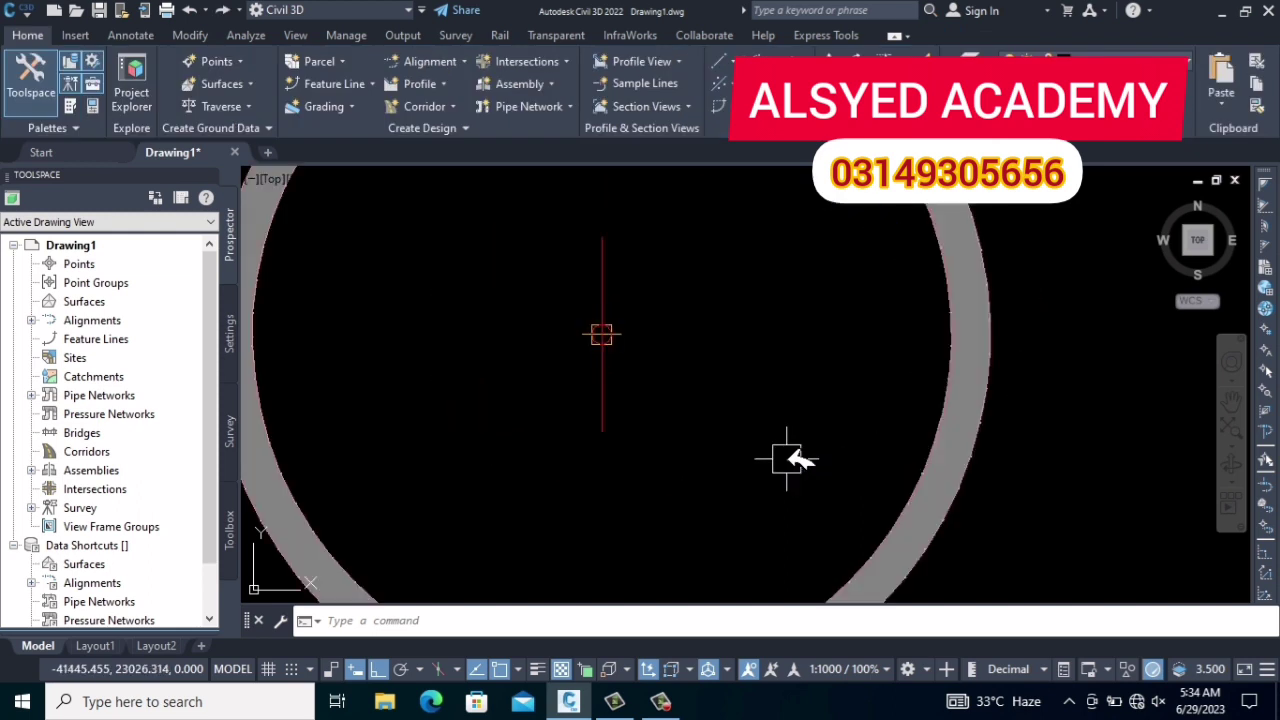
scroll(787, 458, "down", 1)
scroll(787, 458, "down", 2)
scroll(787, 458, "down", 3)
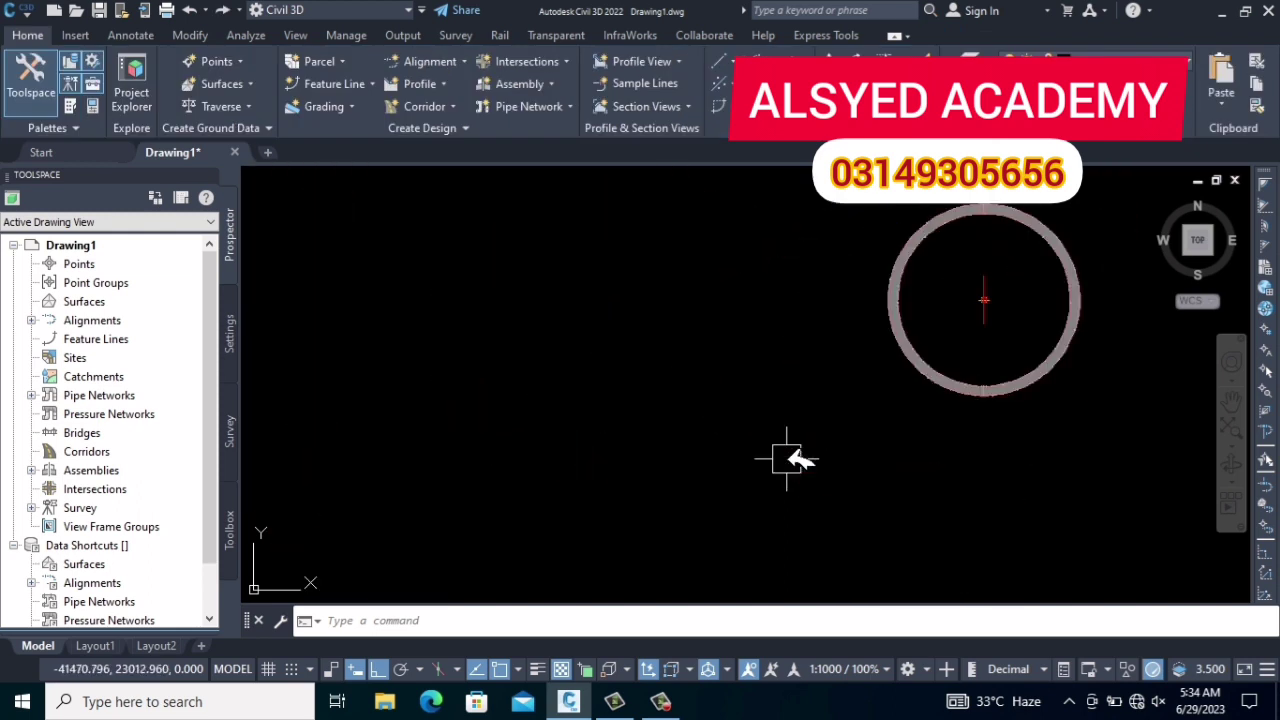
middle_click_drag(814, 466, 703, 467)
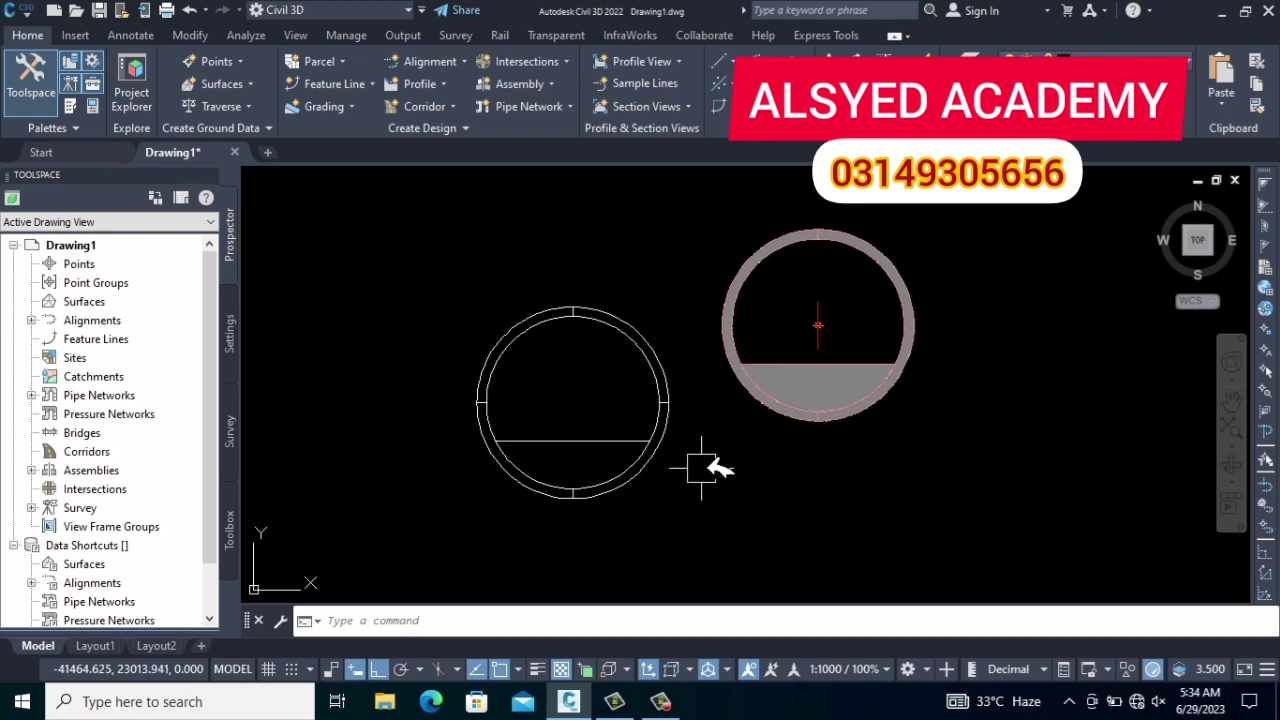
middle_click_drag(818, 393, 768, 397)
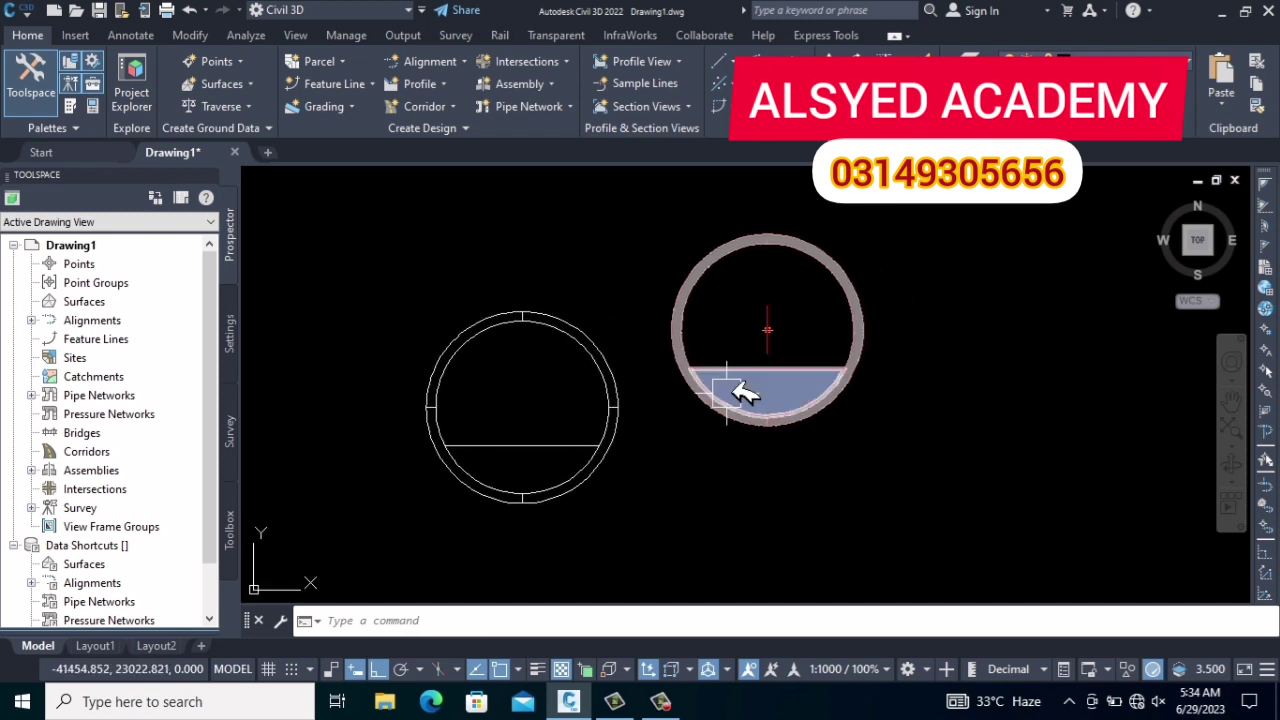
left_click(857, 322)
left_click(767, 330)
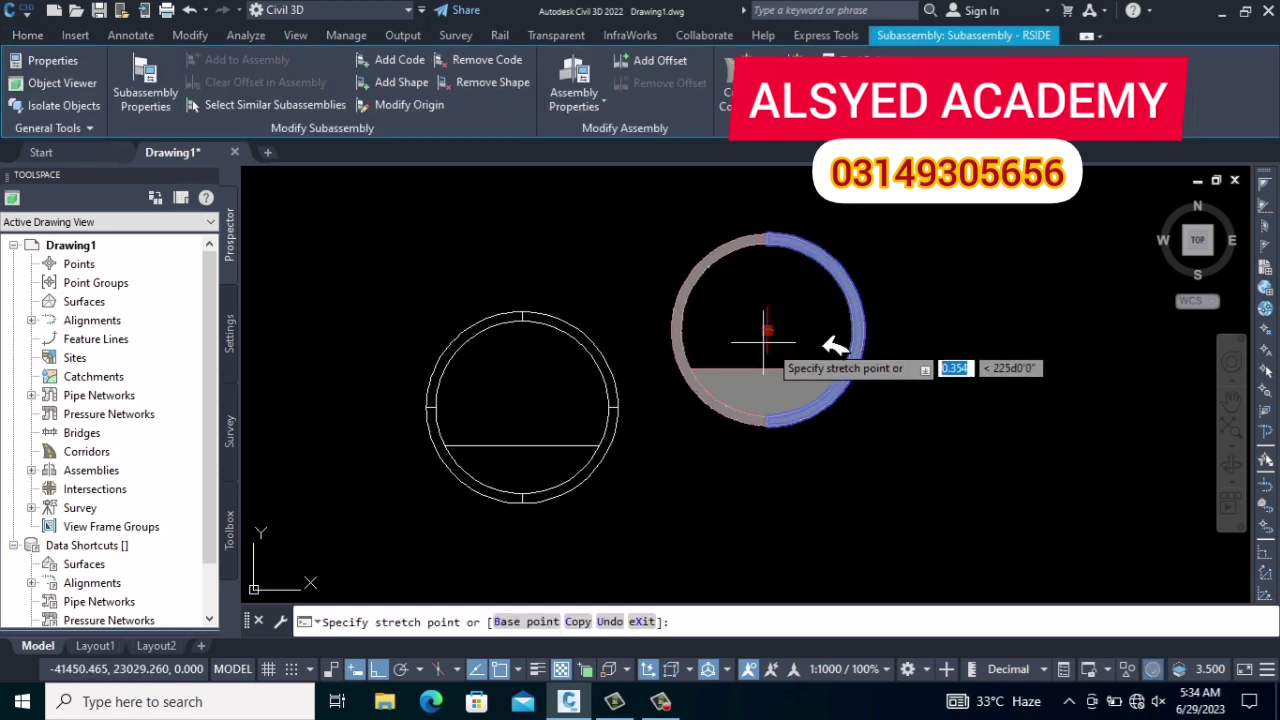
left_click(920, 330)
Step: Drop the bottom fill below the ring and move the left arc further left
left_click(780, 373)
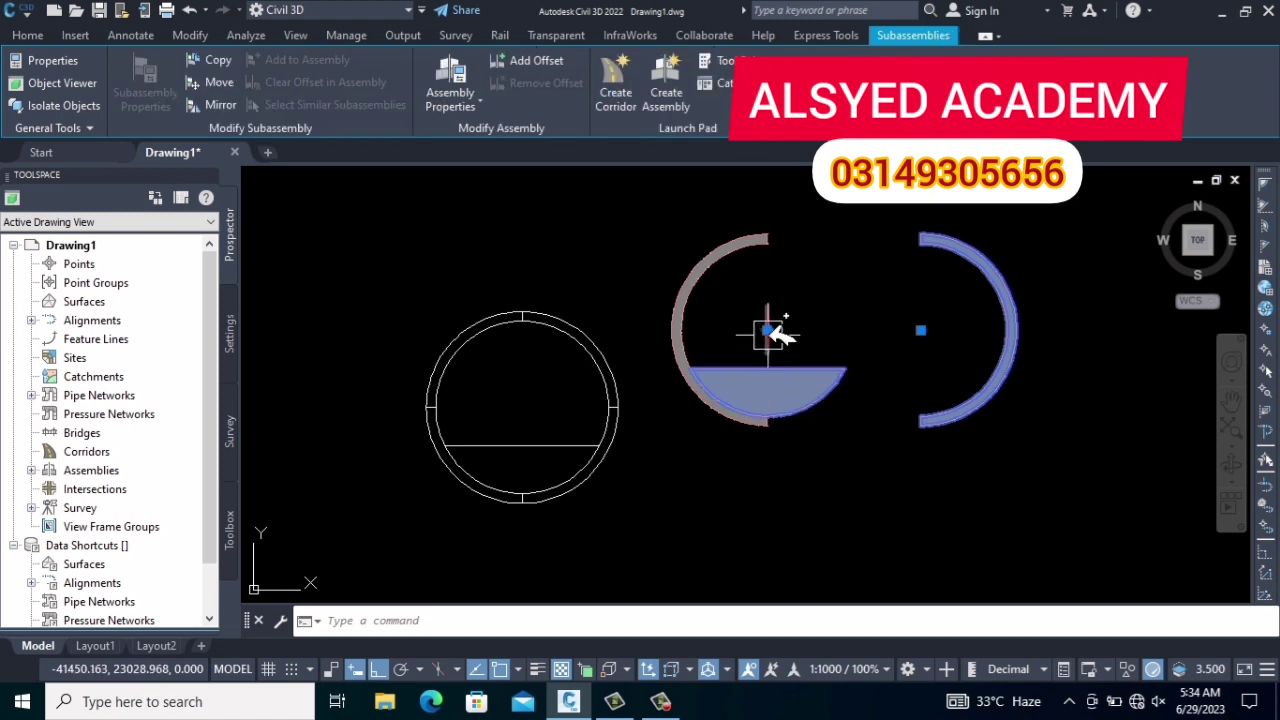
left_click(767, 330)
left_click(767, 454)
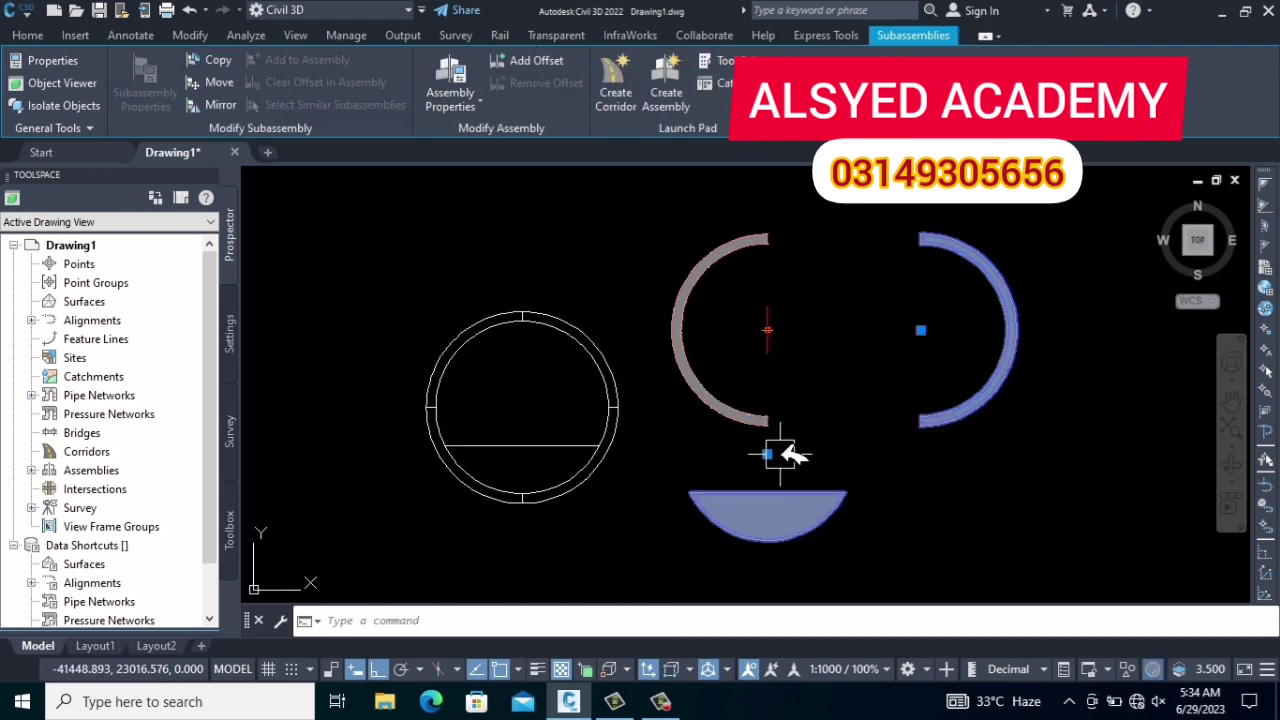
left_click(703, 345)
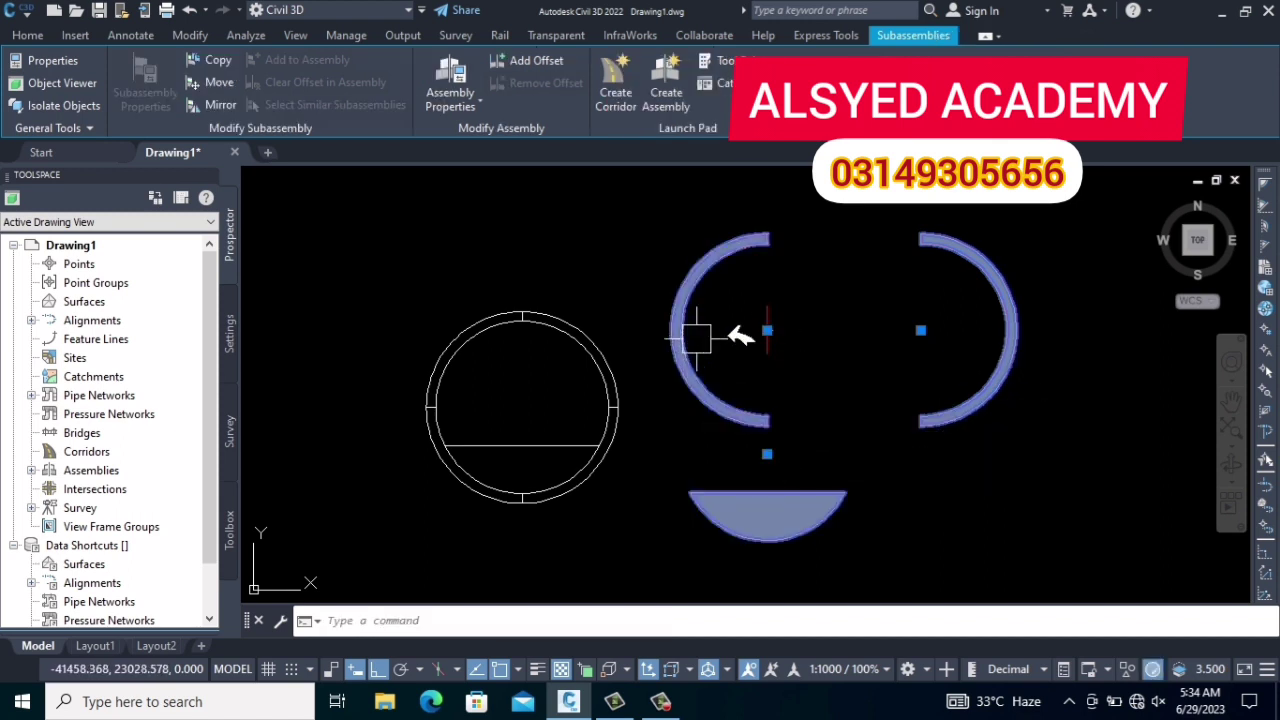
left_click(767, 330)
left_click(711, 330)
middle_click_drag(757, 415, 817, 421)
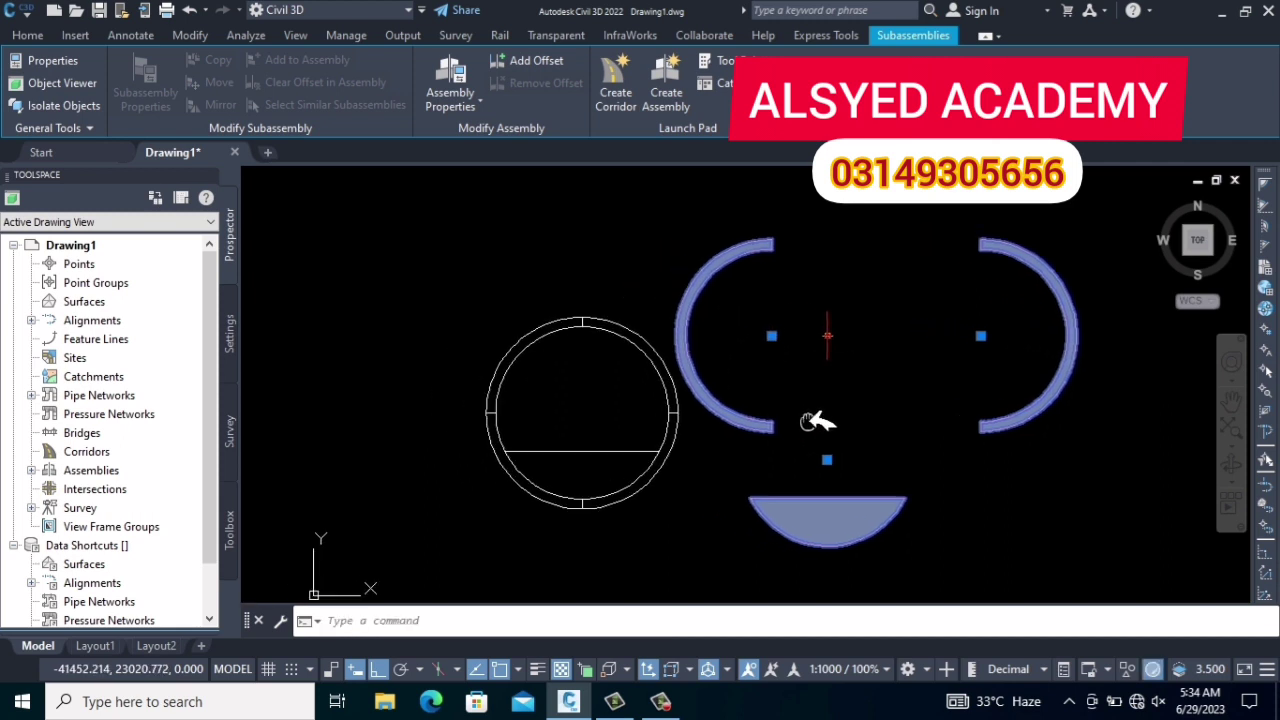
key("Escape")
middle_click_drag(929, 416, 800, 447)
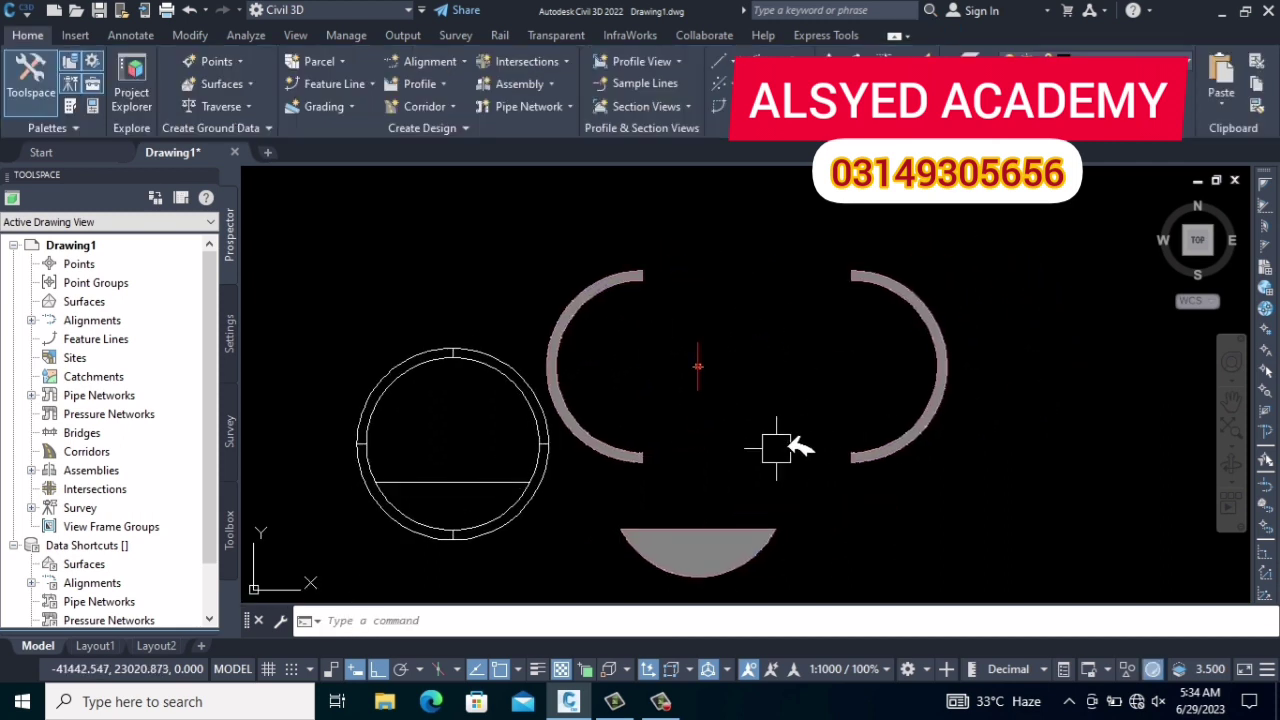
Step: Add the code RSIDE1 and apply it to the right arc's shape
left_click(924, 322)
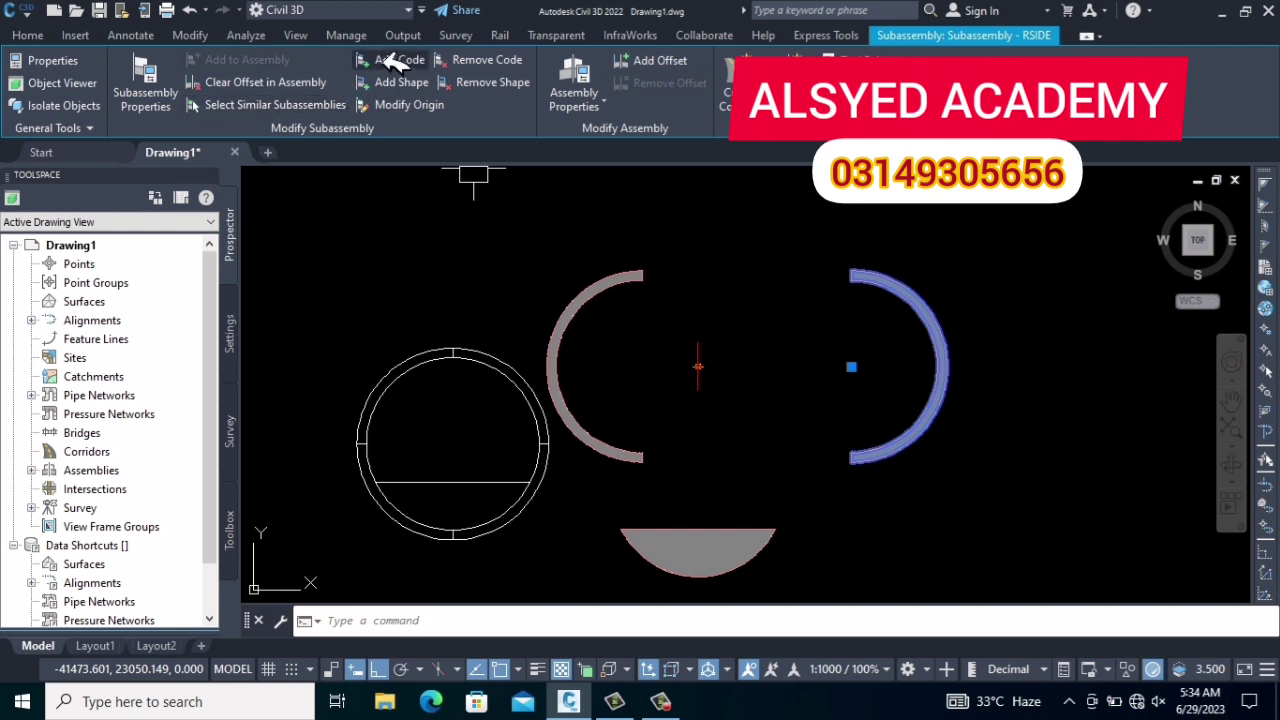
left_click(393, 60)
type("RSIDE1")
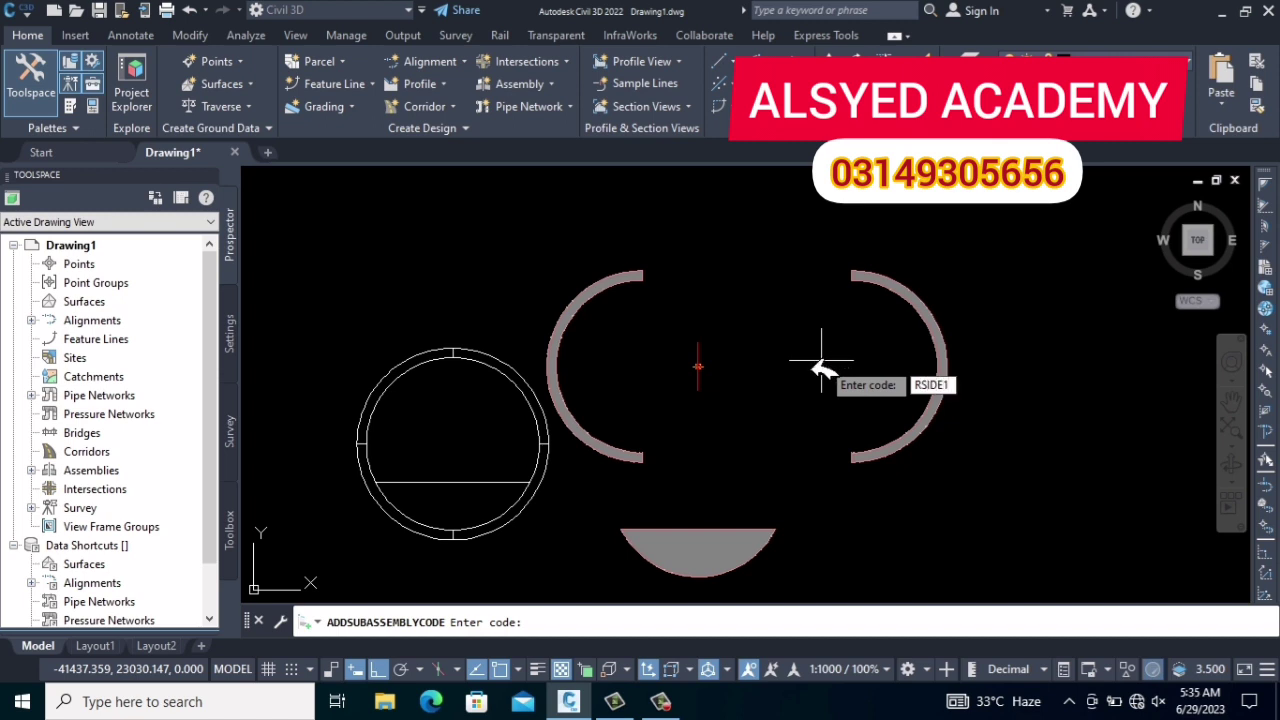
key("Return")
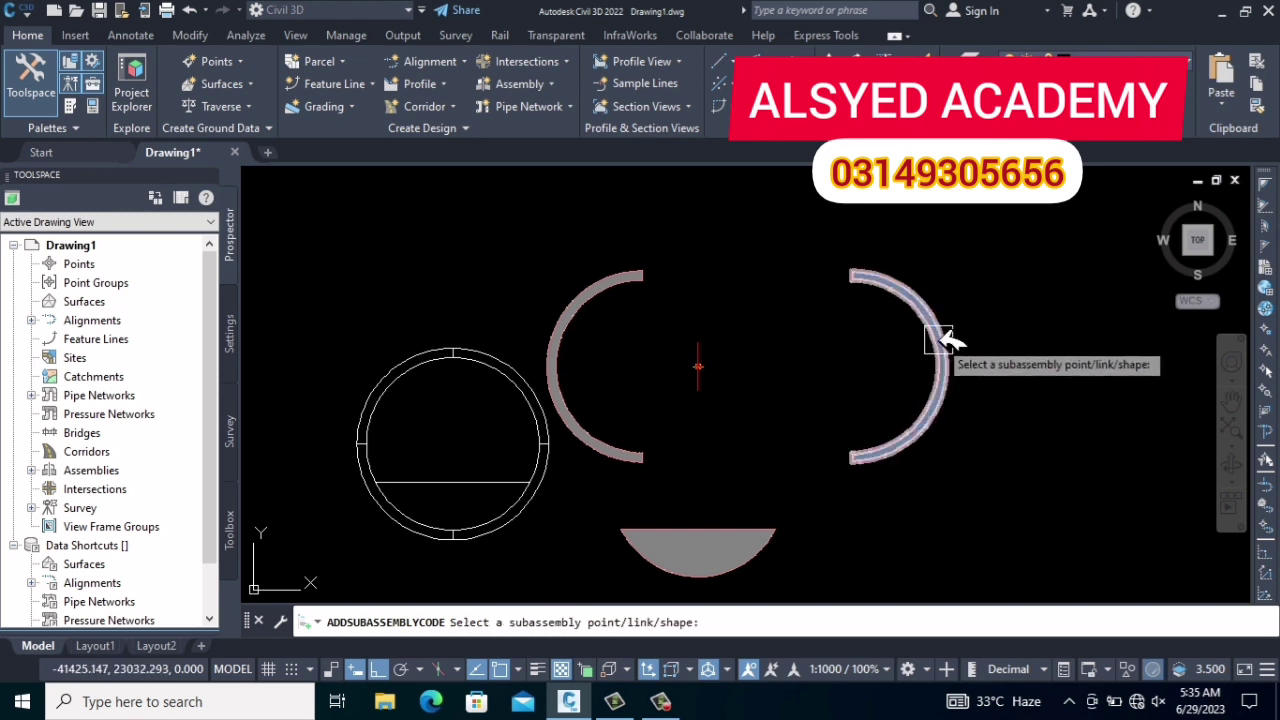
left_click(938, 338)
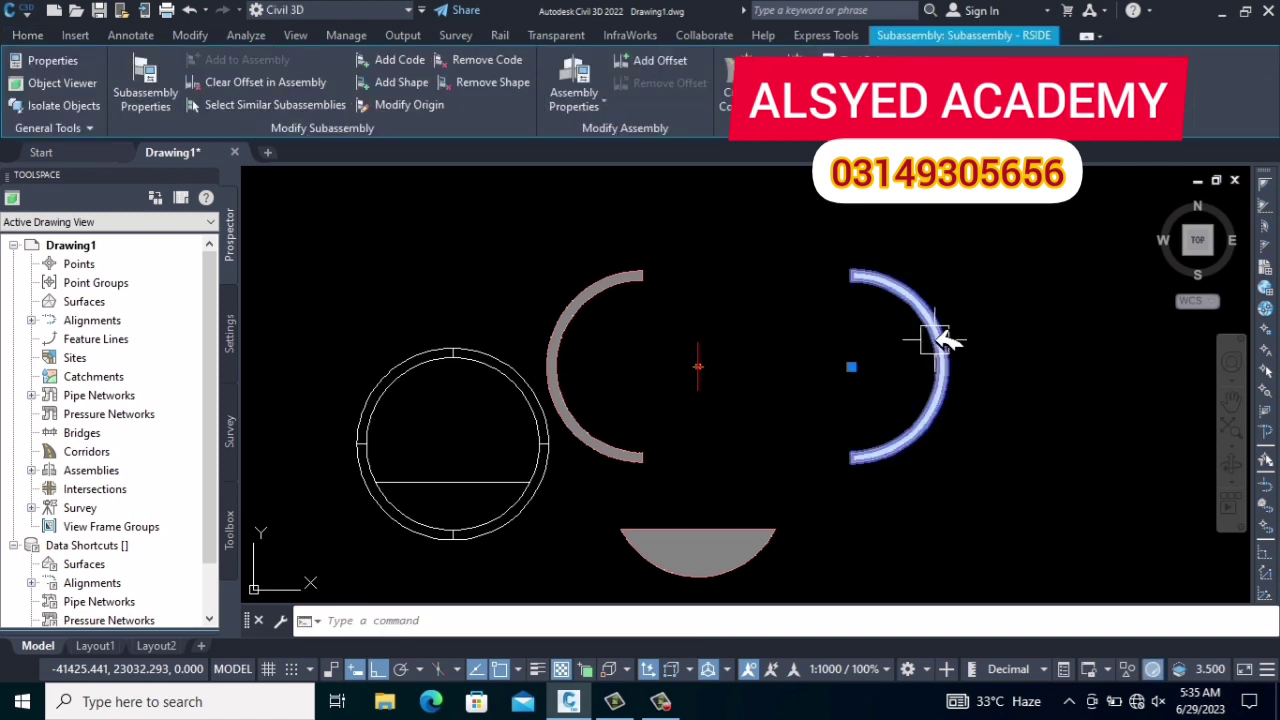
key("Escape")
scroll(929, 357, "up", 2)
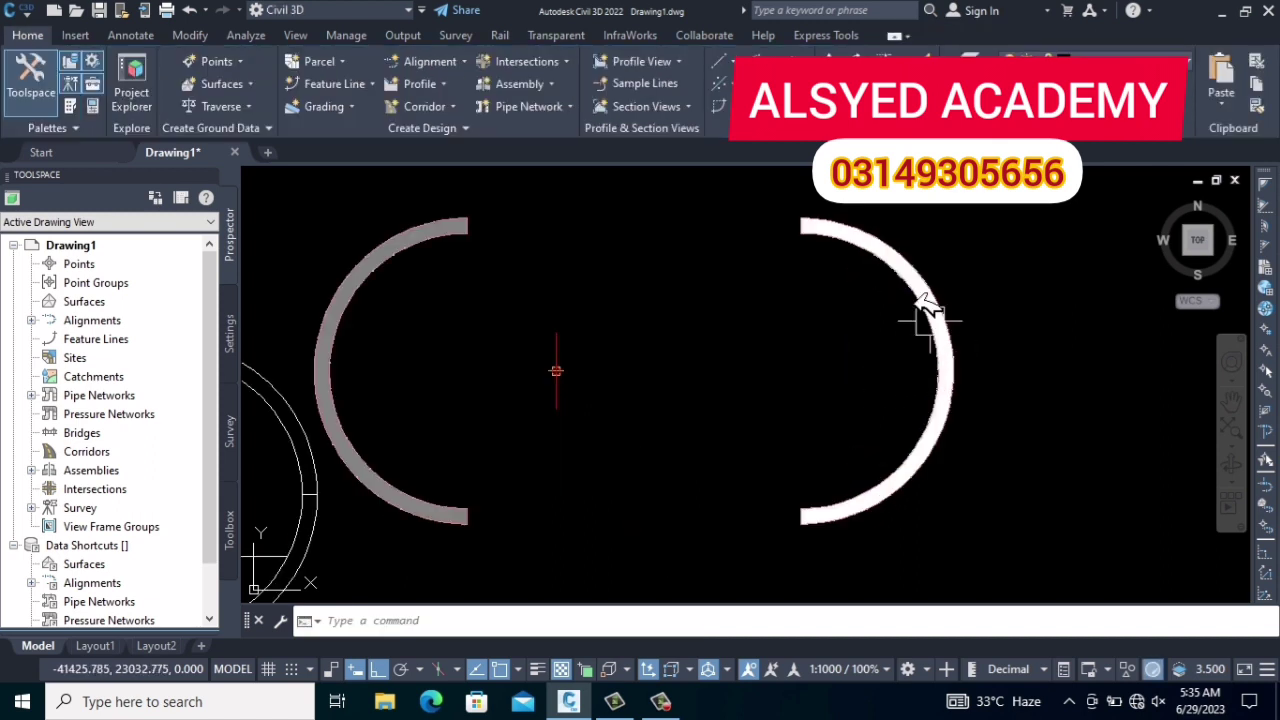
scroll(840, 495, "down", 4)
Step: Apply shape code LSIDE1 to the left arc subassembly's shape
middle_click_drag(751, 449, 771, 392)
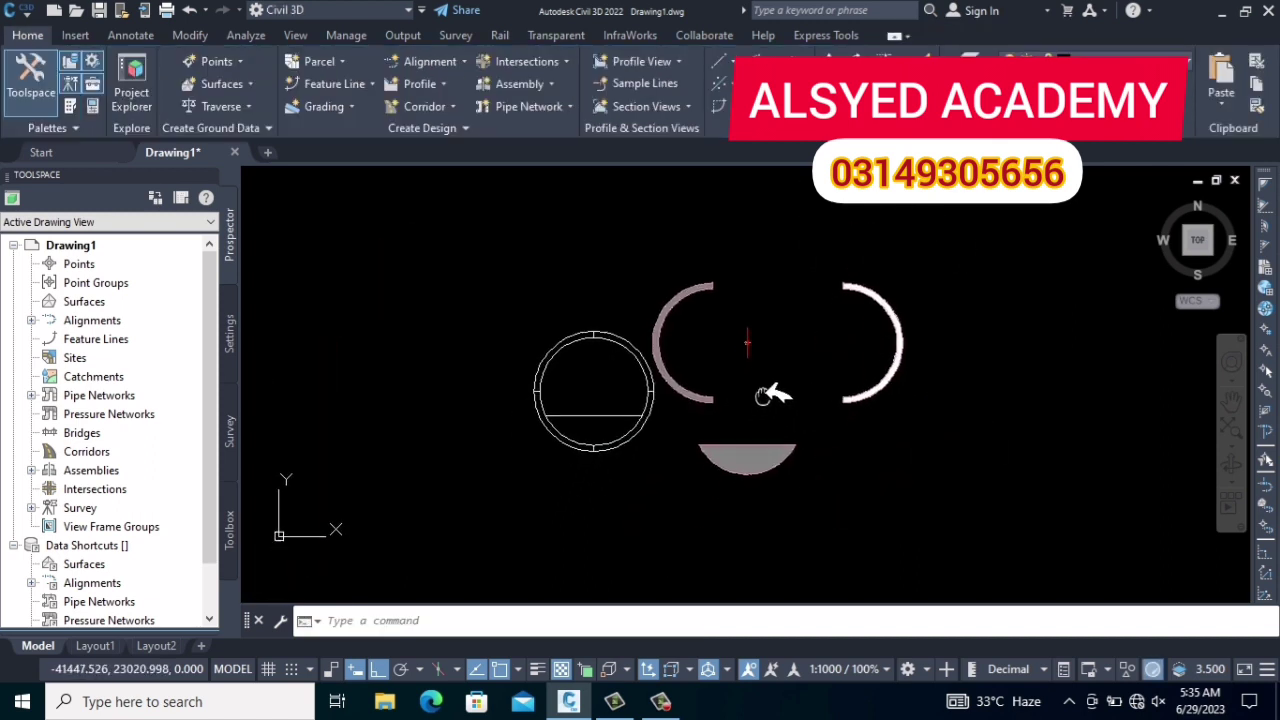
left_click(680, 312)
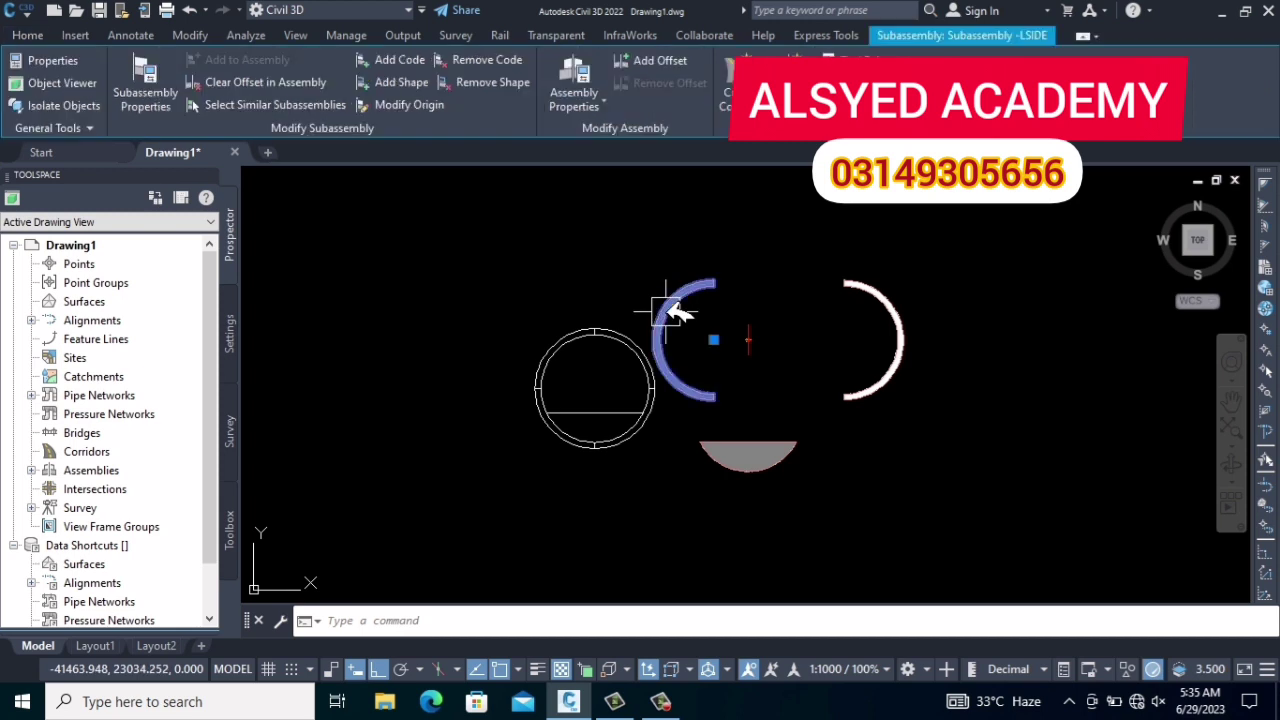
left_click(400, 60)
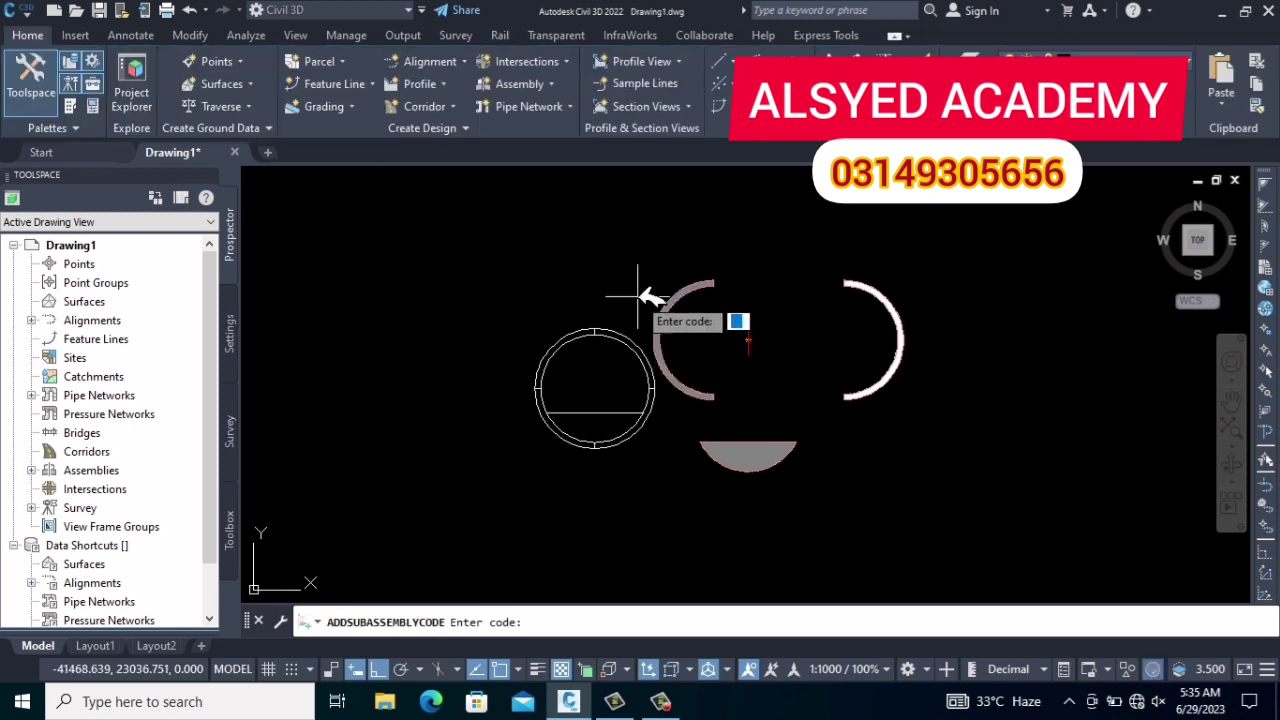
type("LSIDE1")
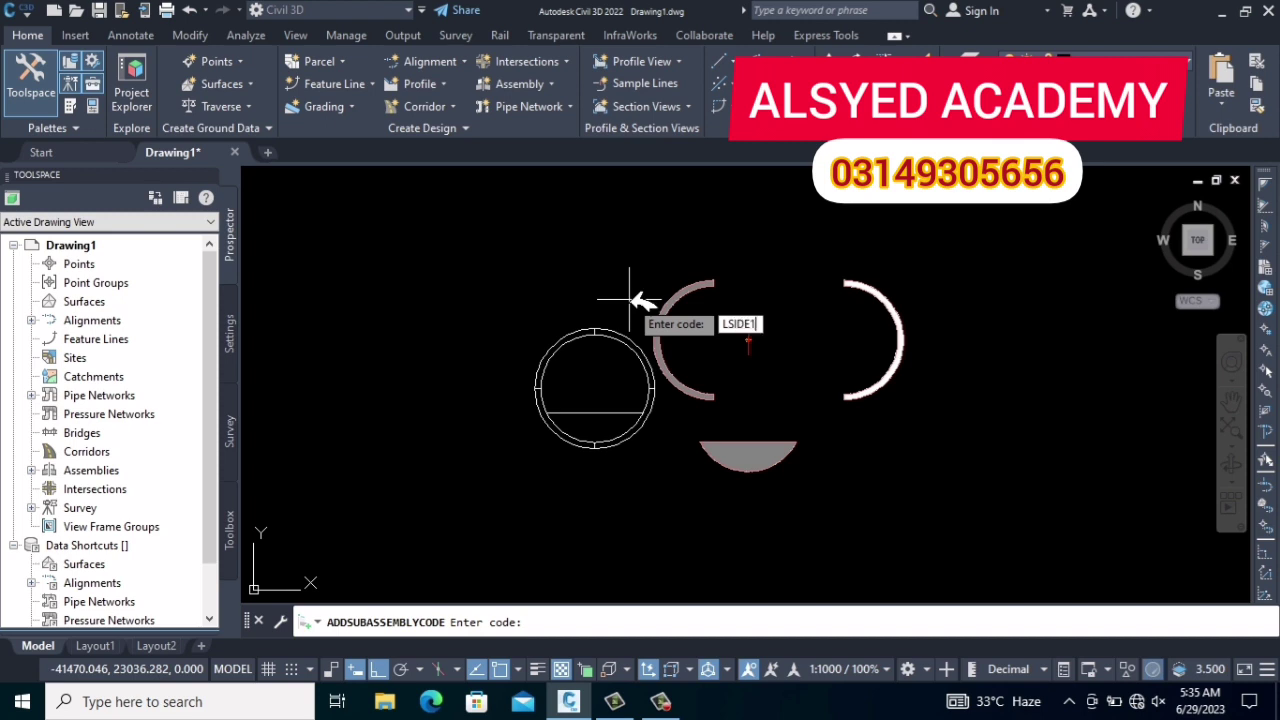
key("Return")
left_click(660, 305)
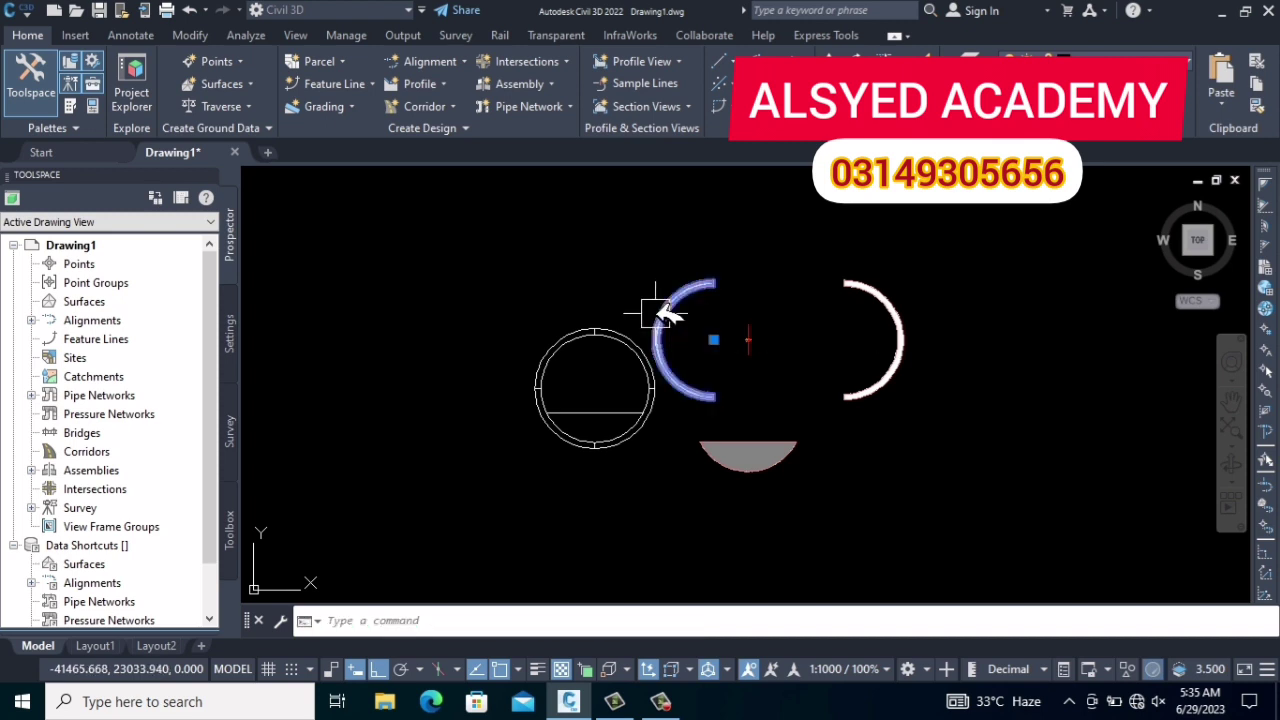
Step: Apply shape code BOTOM1 to the bottom half-circle fill shape
key("Return")
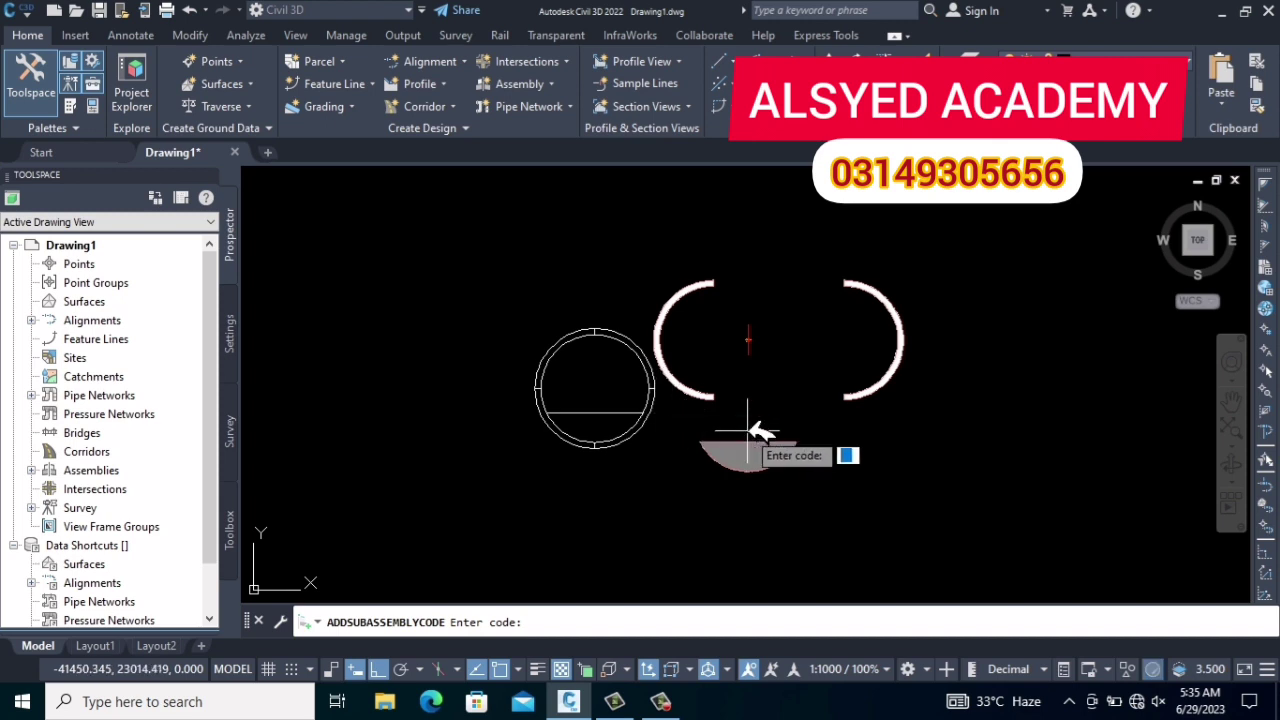
middle_click_drag(757, 445, 740, 378)
key("Return")
left_click(725, 398)
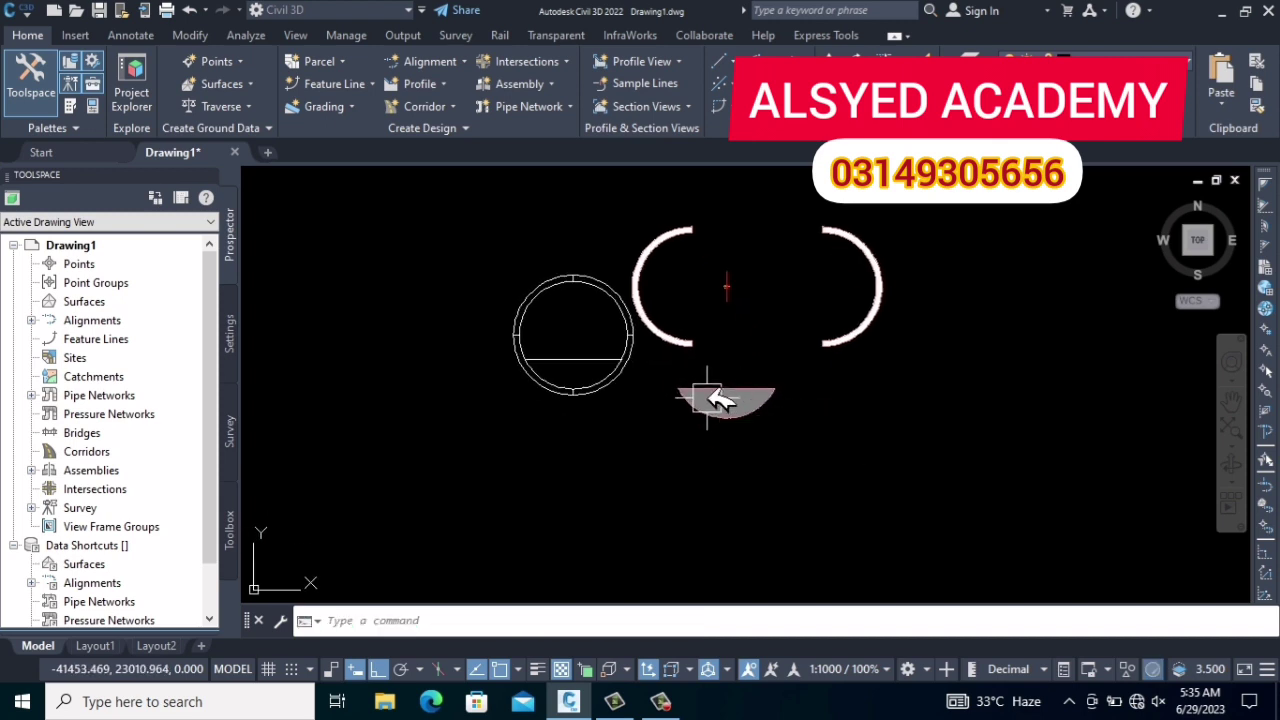
left_click(398, 60)
type("BOTOM1")
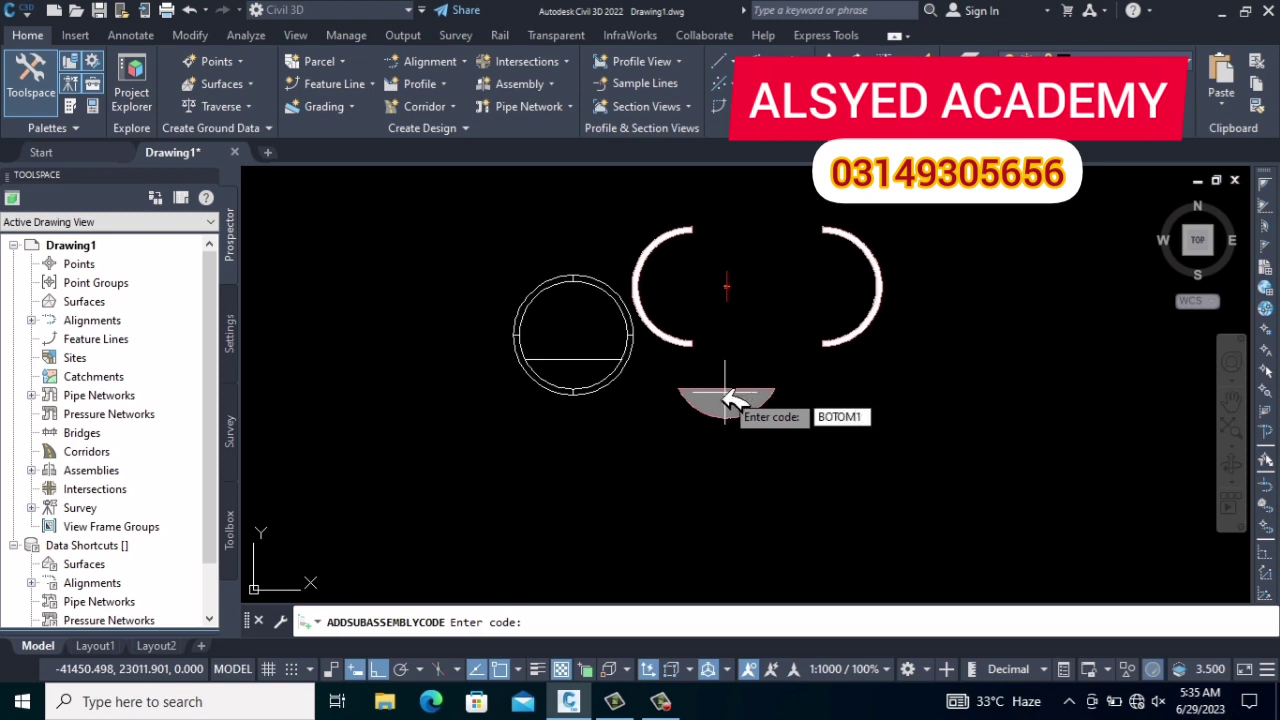
key("Return")
left_click(736, 396)
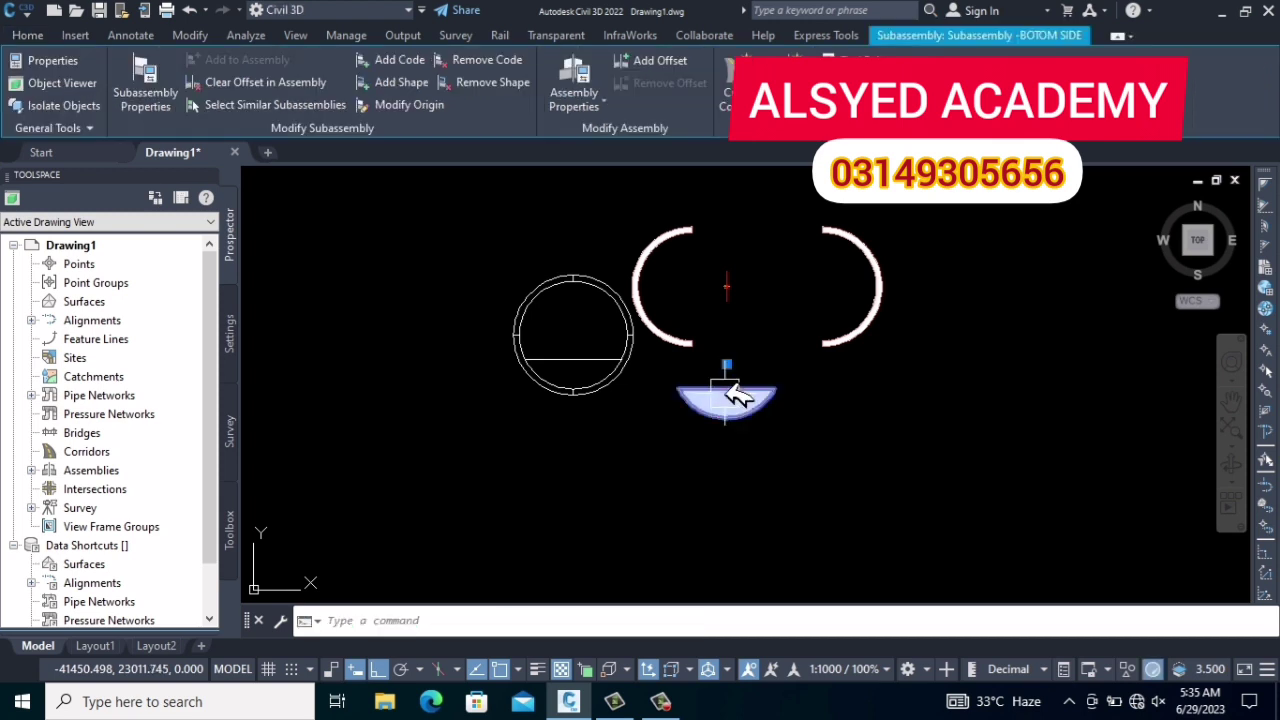
key("Return")
key("Return")
middle_click_drag(668, 426, 639, 454)
Step: Move the right arc by its grip onto the assembly baseline point
left_click(848, 313)
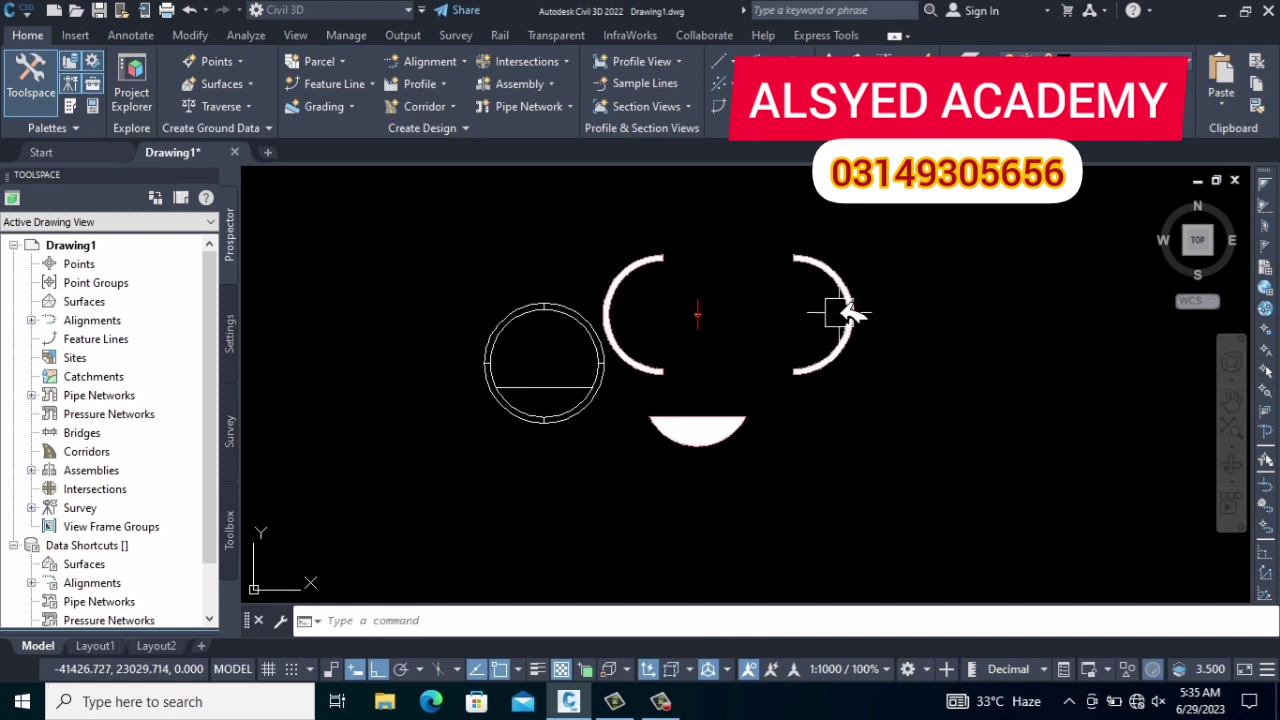
left_click(848, 313)
left_click(793, 314)
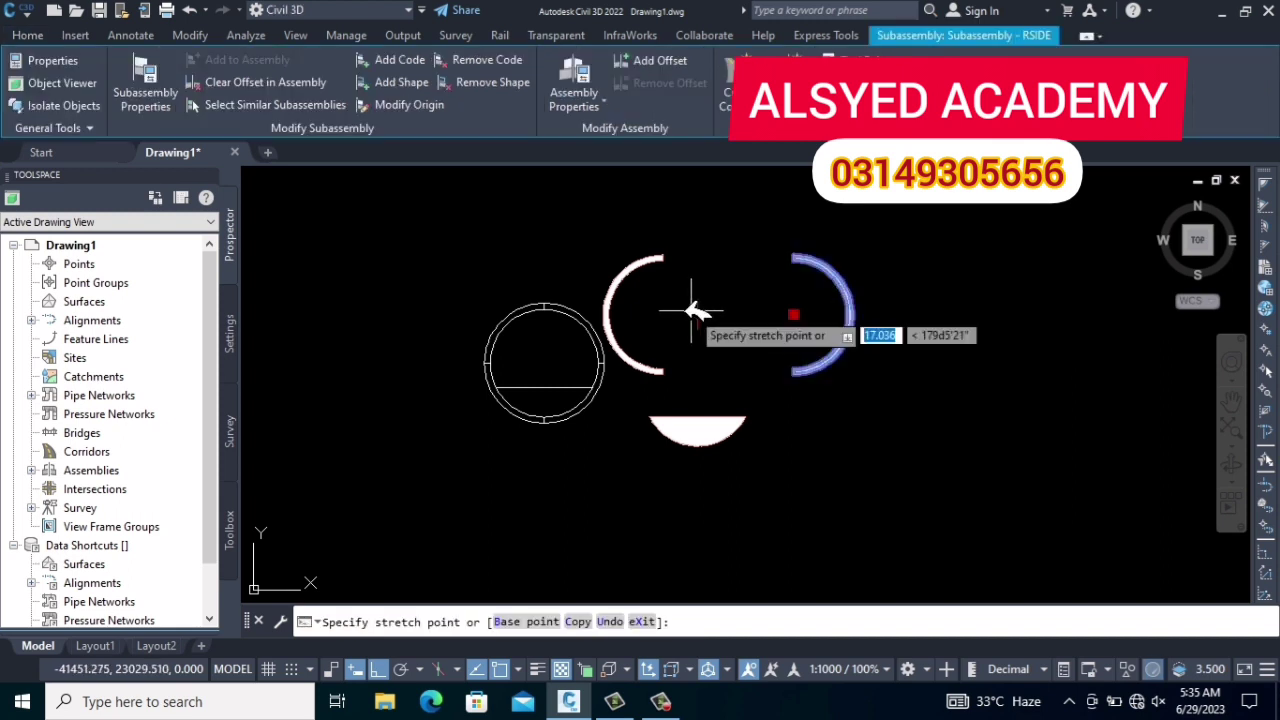
scroll(691, 312, "up", 5)
scroll(700, 337, "up", 4)
left_click(715, 326)
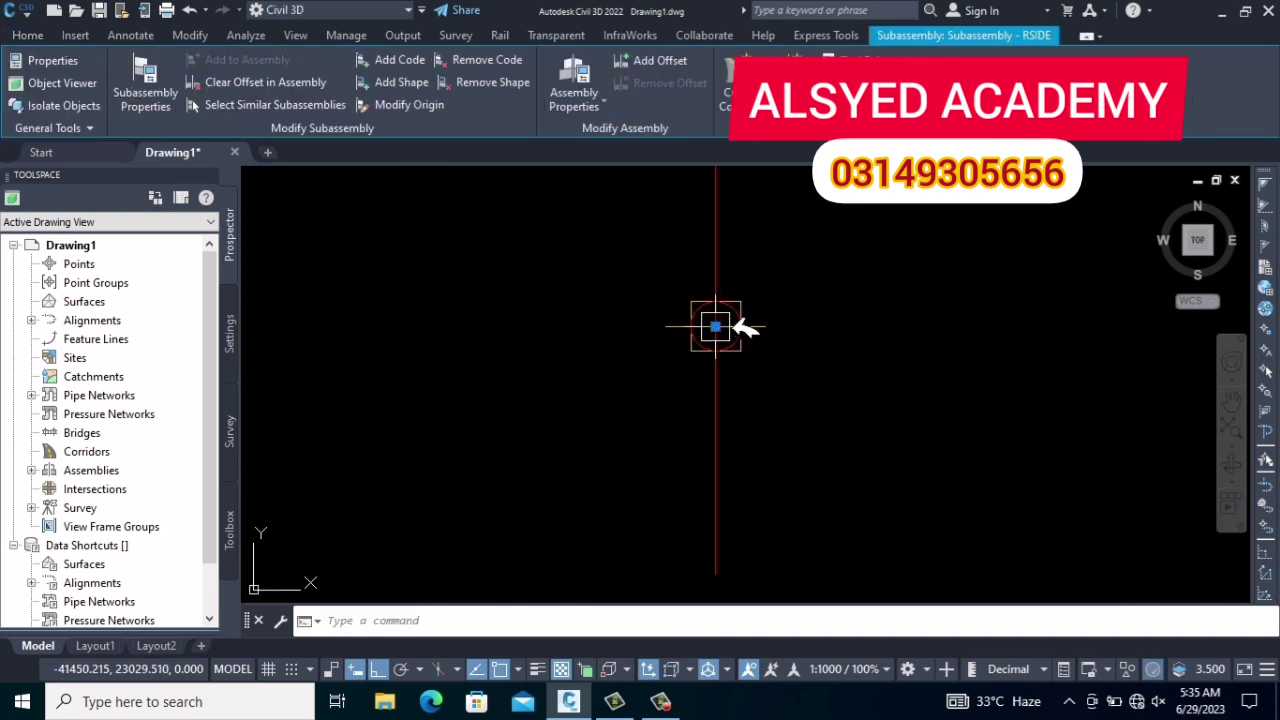
scroll(746, 328, "down", 5)
key("Escape")
Step: Move the left arc by its grip so it joins the right arc
left_click(371, 314)
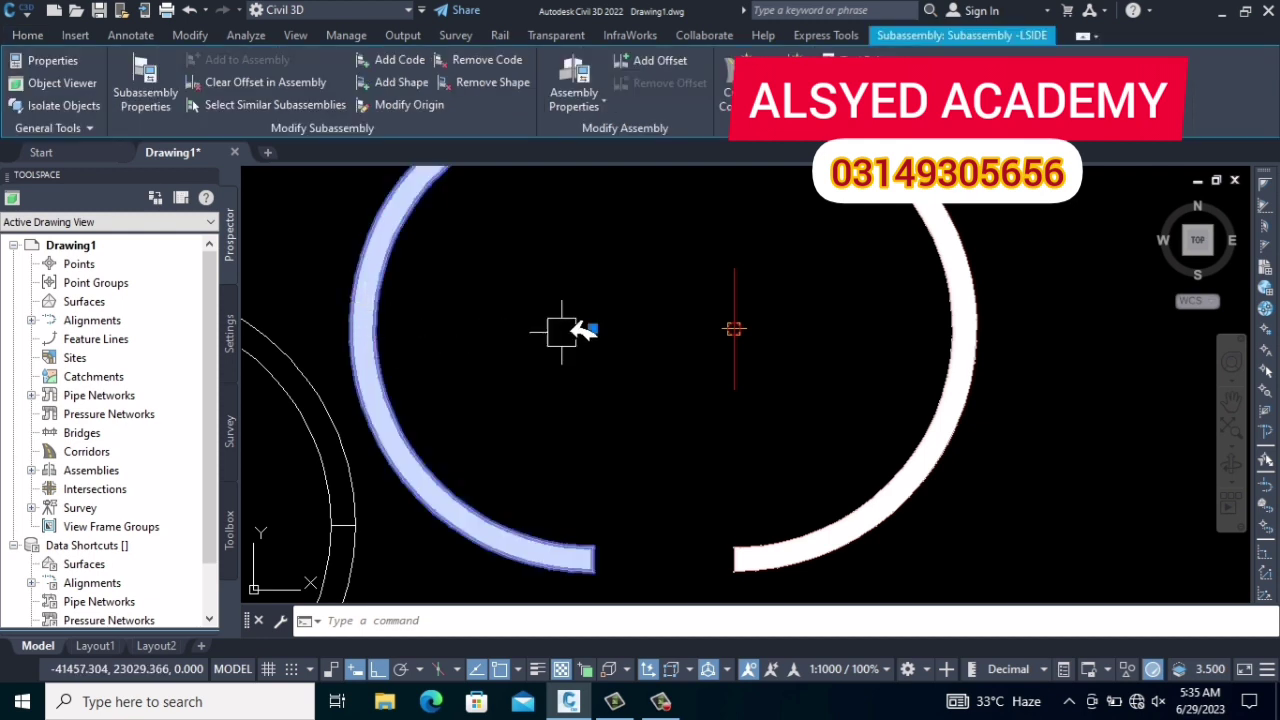
left_click(600, 327)
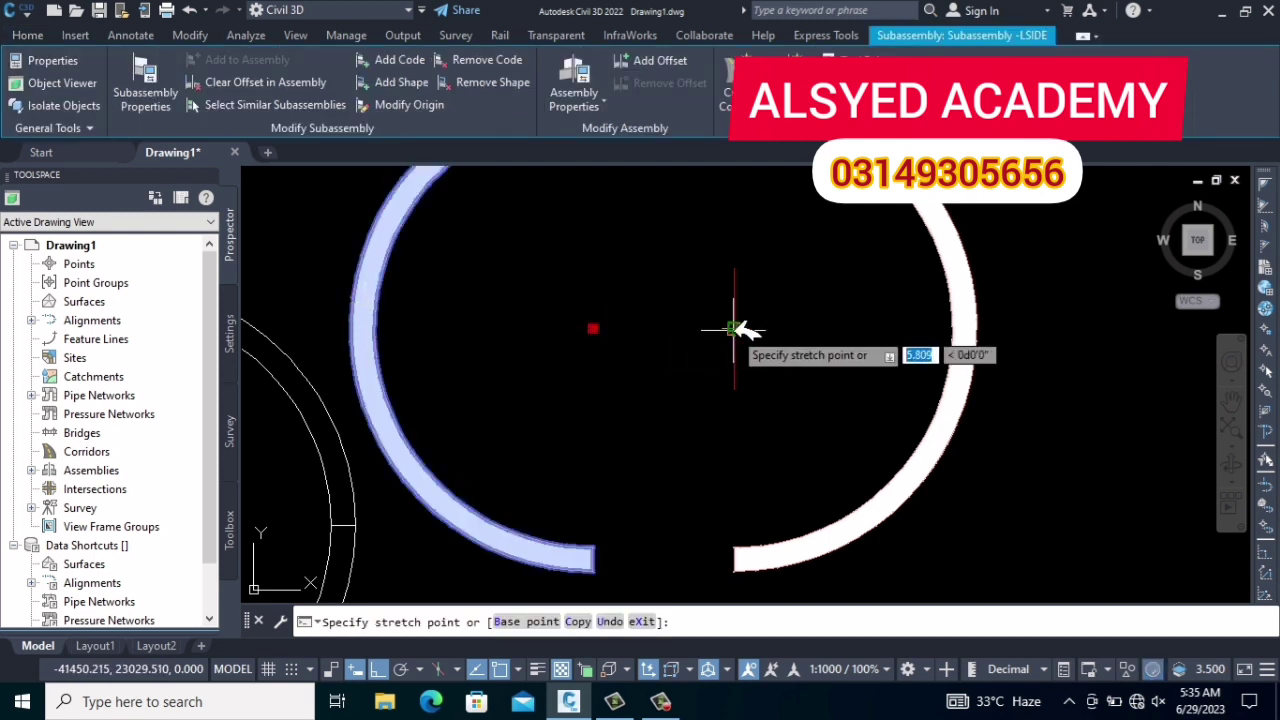
left_click(734, 328)
scroll(794, 343, "down", 3)
key("Escape")
Step: Move the bottom half-circle shape up by its grip to the baseline point
middle_click_drag(800, 540, 780, 380)
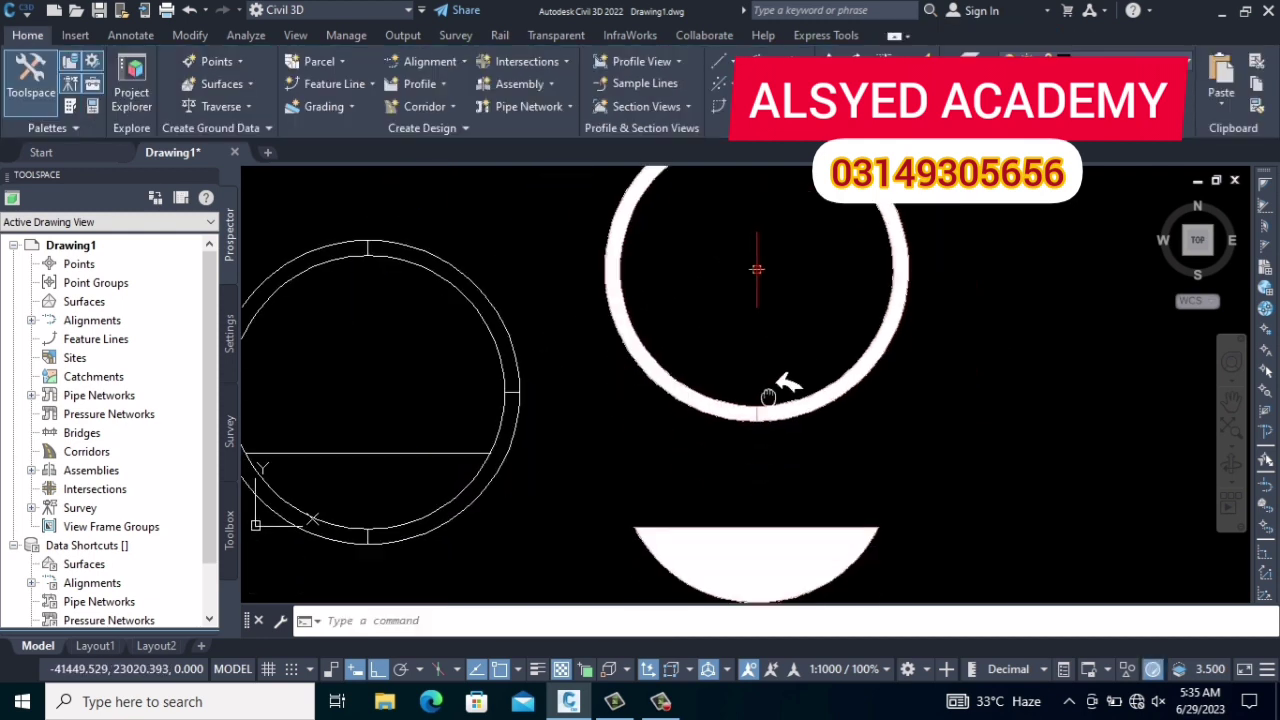
left_click(805, 460)
left_click(794, 456)
left_click(768, 399)
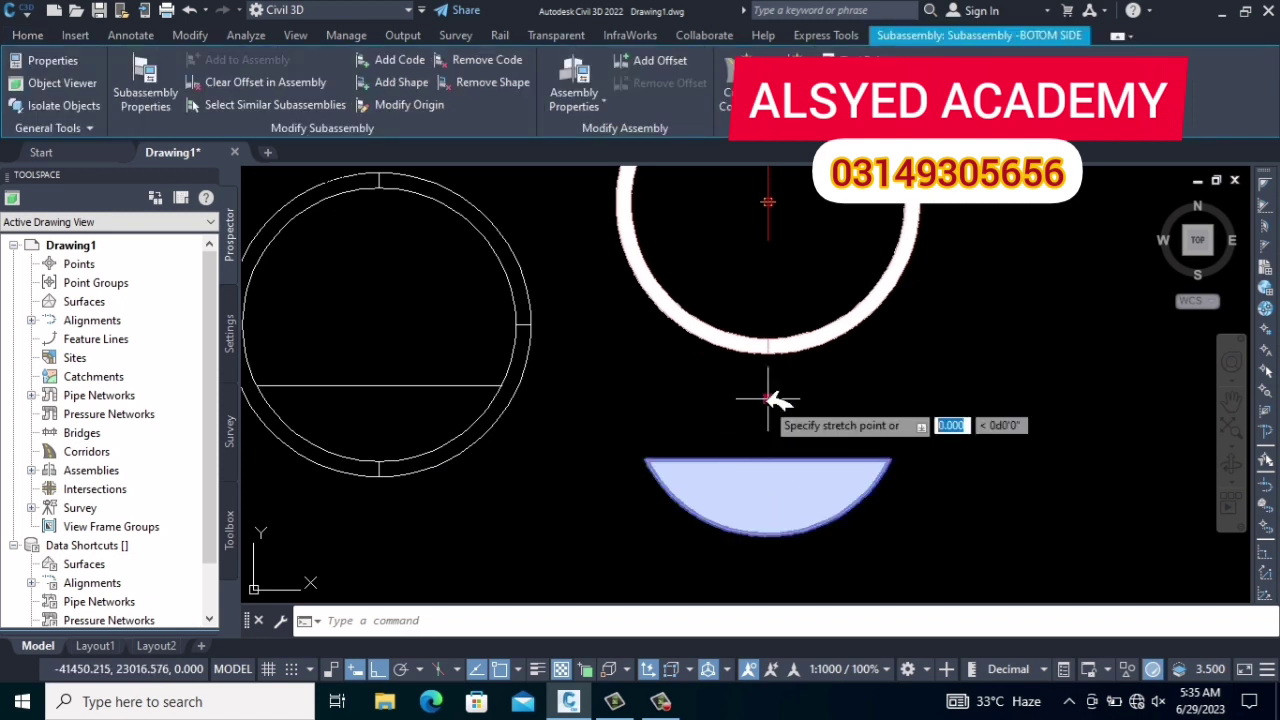
scroll(785, 258, "up", 2)
scroll(771, 300, "up", 2)
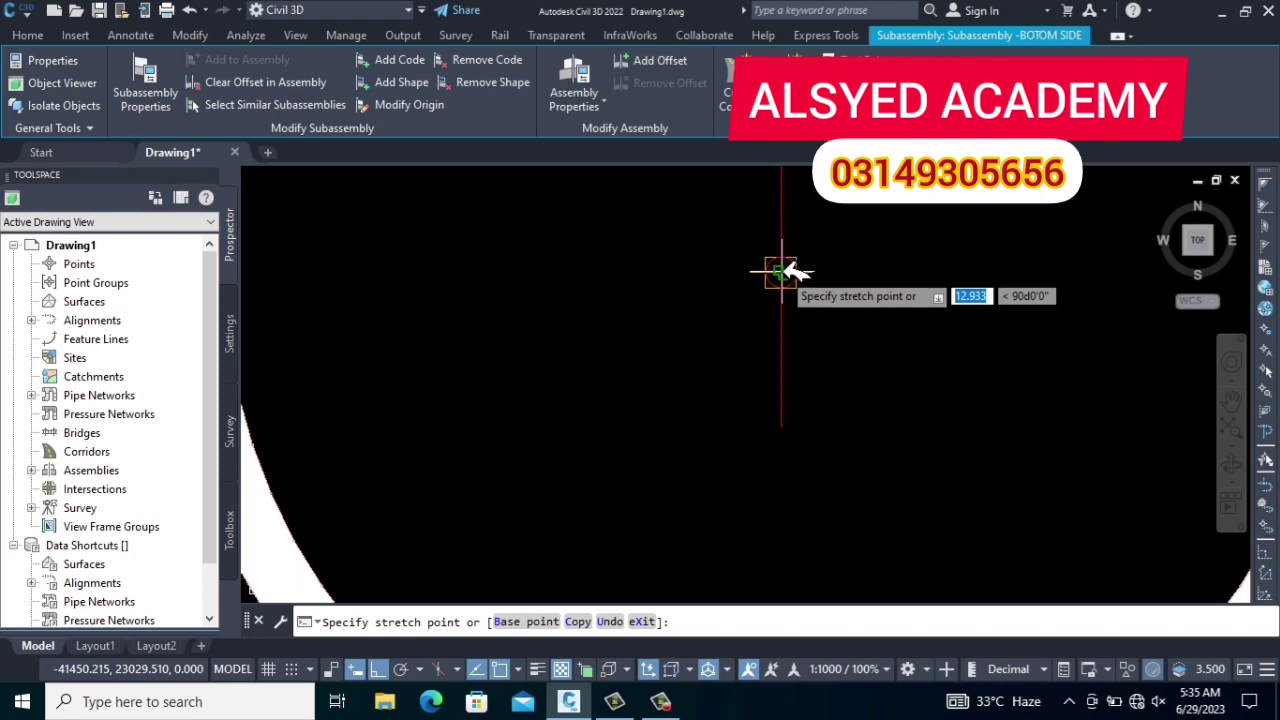
left_click(780, 272)
scroll(782, 272, "down", 3)
scroll(814, 291, "down", 2)
key("Escape")
Step: Pan and zoom to inspect the completed closed ring
middle_click_drag(794, 420, 737, 446)
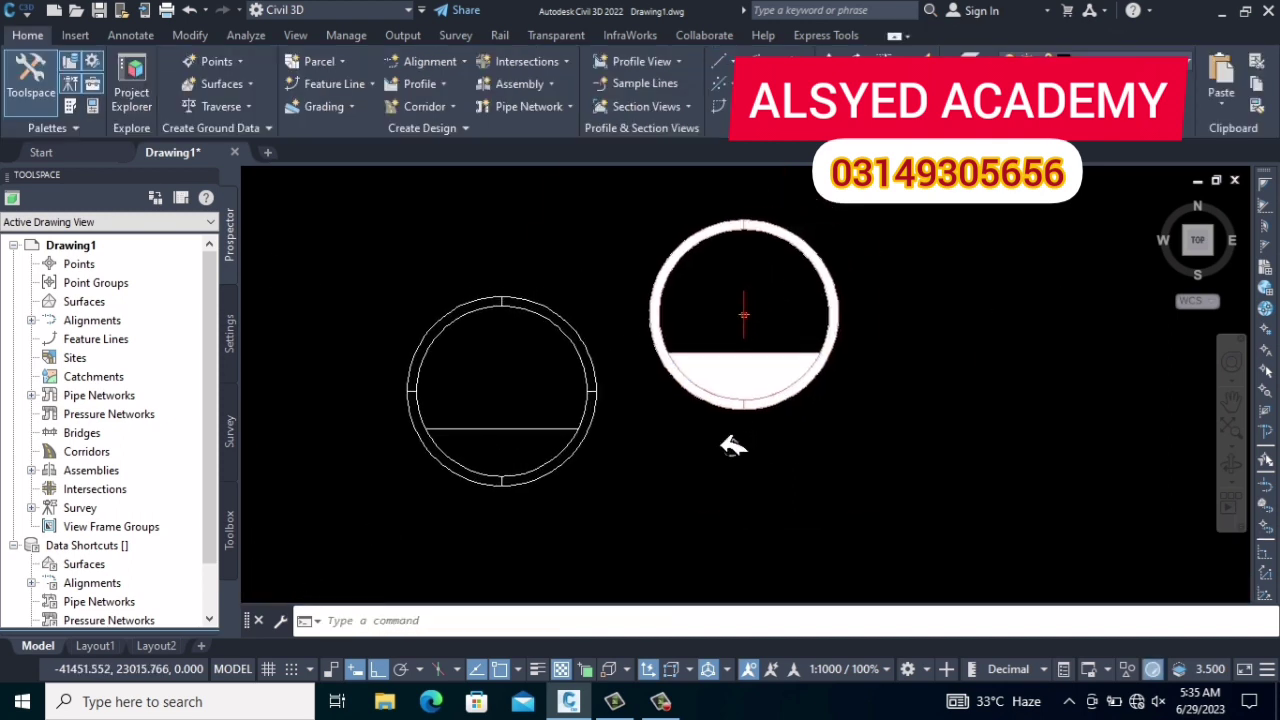
scroll(680, 410, "down", 3)
scroll(846, 363, "up", 3)
mouse_move(846, 363)
middle_mouse_down()
mouse_move(715, 345)
mouse_move(748, 360)
middle_mouse_up()
scroll(748, 360, "up", 2)
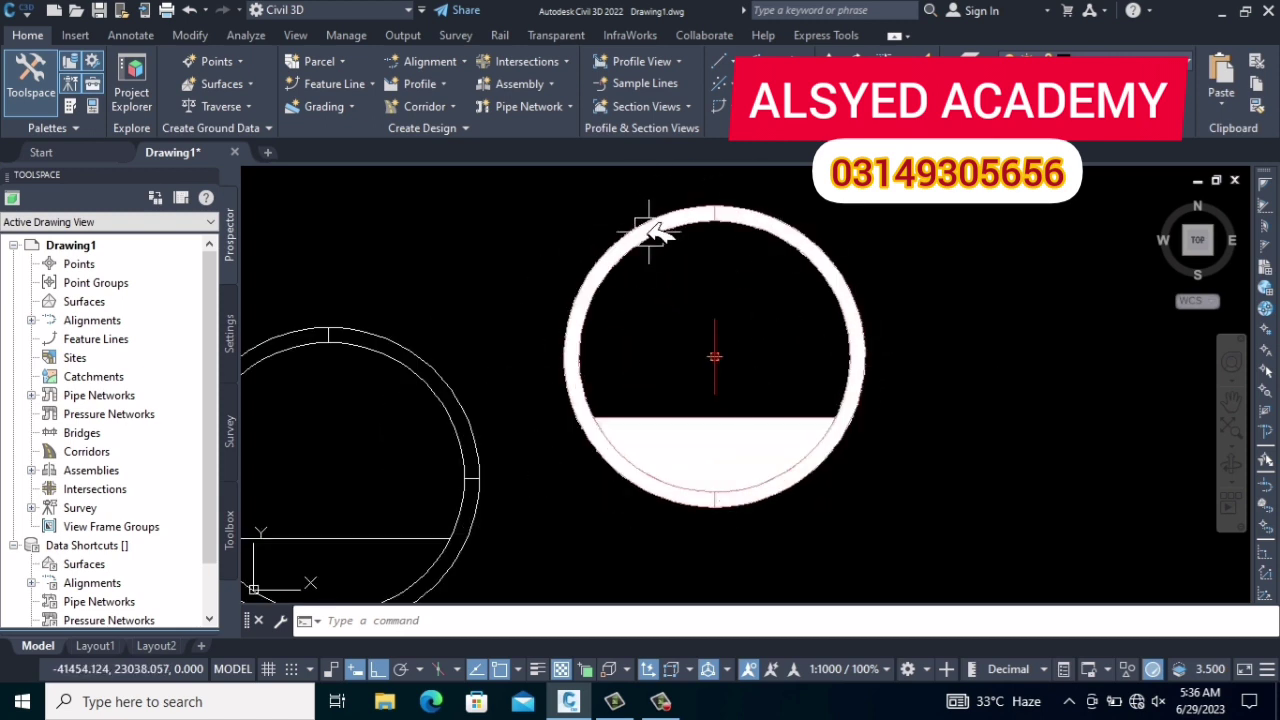
middle_click_drag(606, 329, 583, 330)
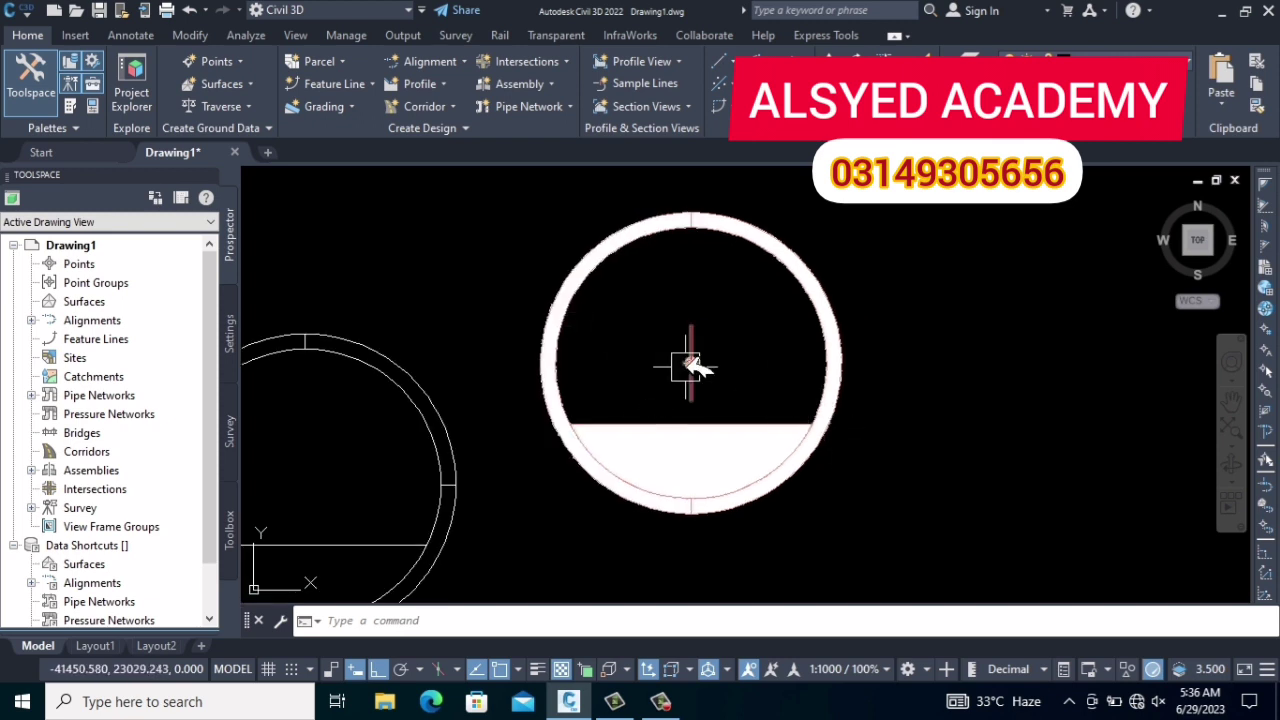
scroll(694, 363, "down", 5)
left_click(765, 346)
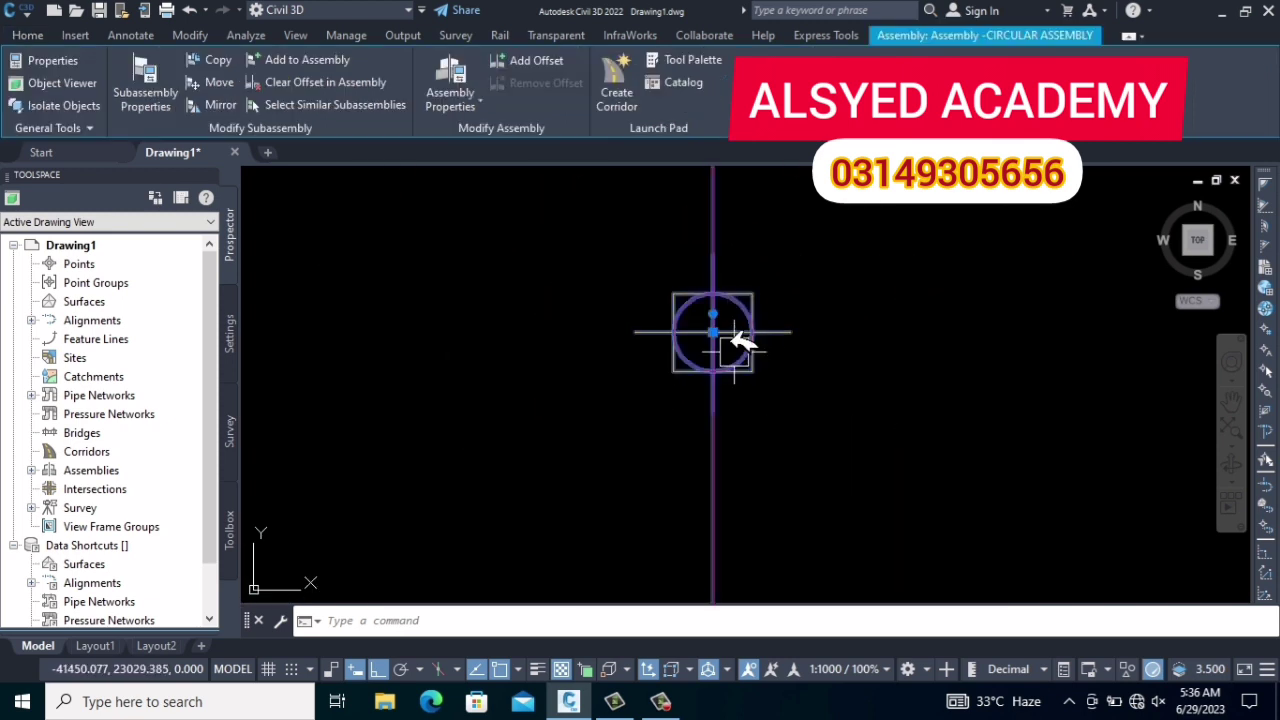
scroll(737, 343, "up", 4)
scroll(737, 371, "down", 2)
right_click(964, 298)
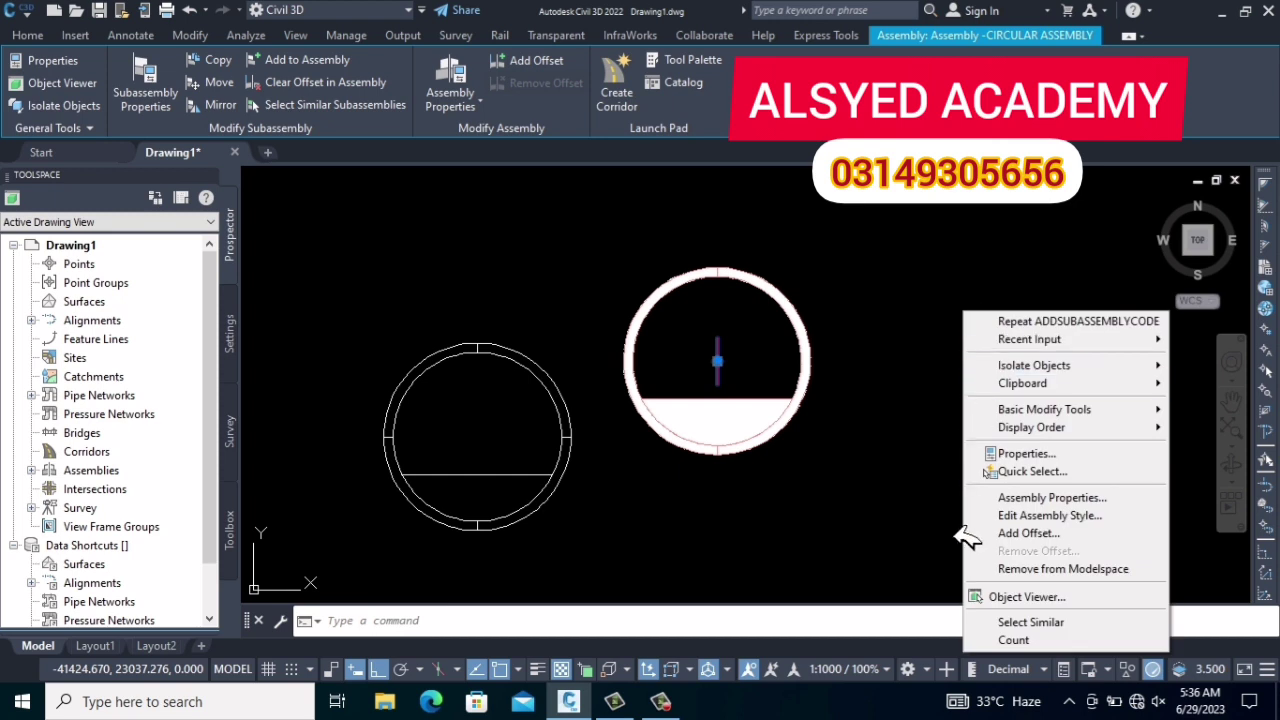
left_click(1030, 496)
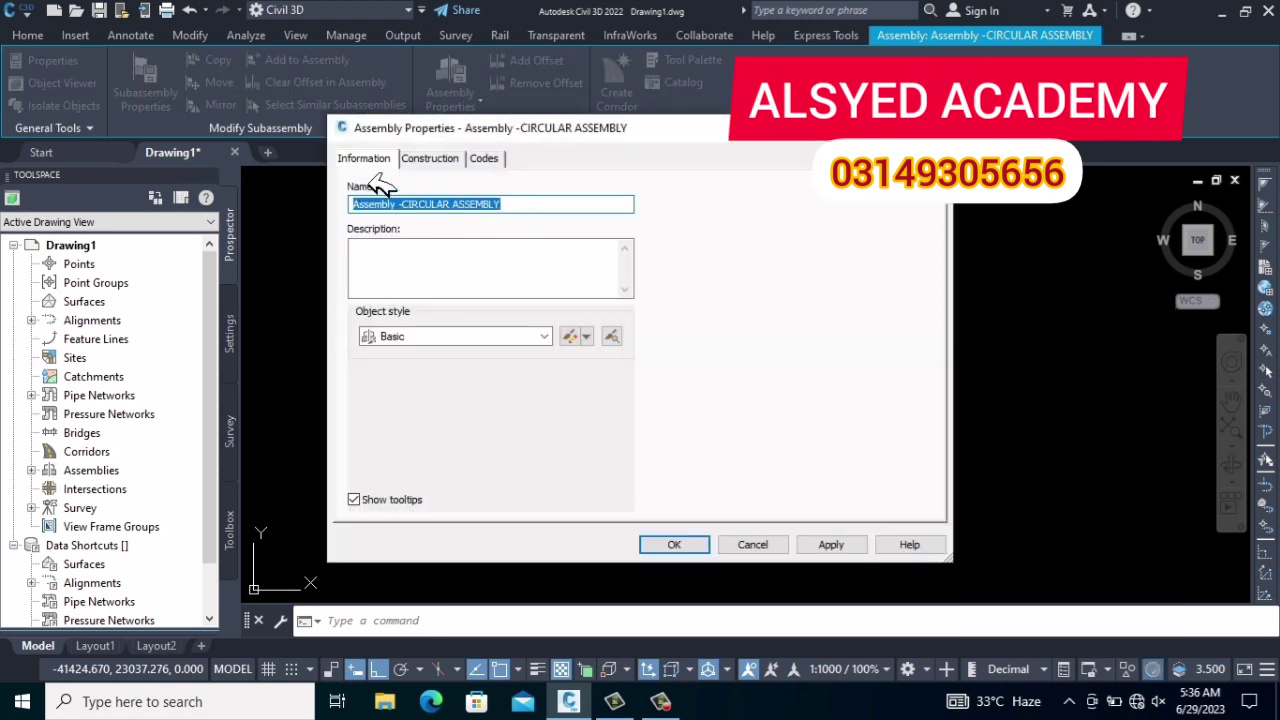
left_click(430, 162)
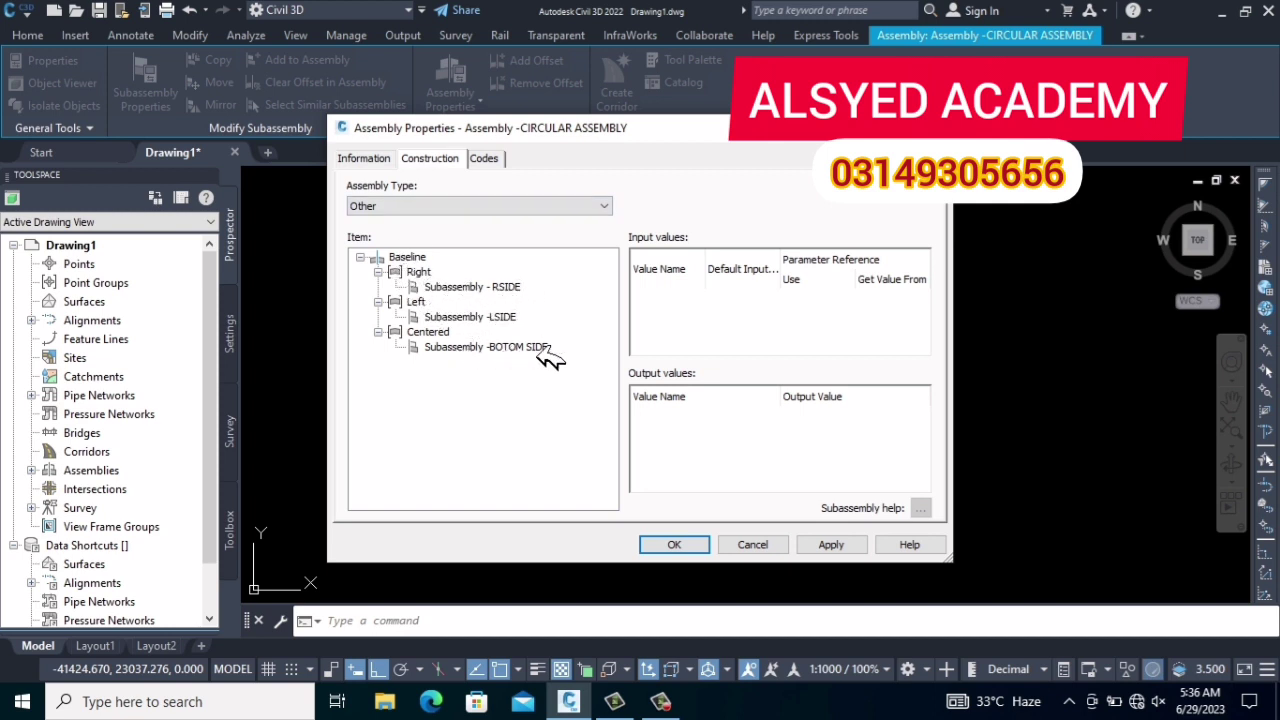
left_click(488, 160)
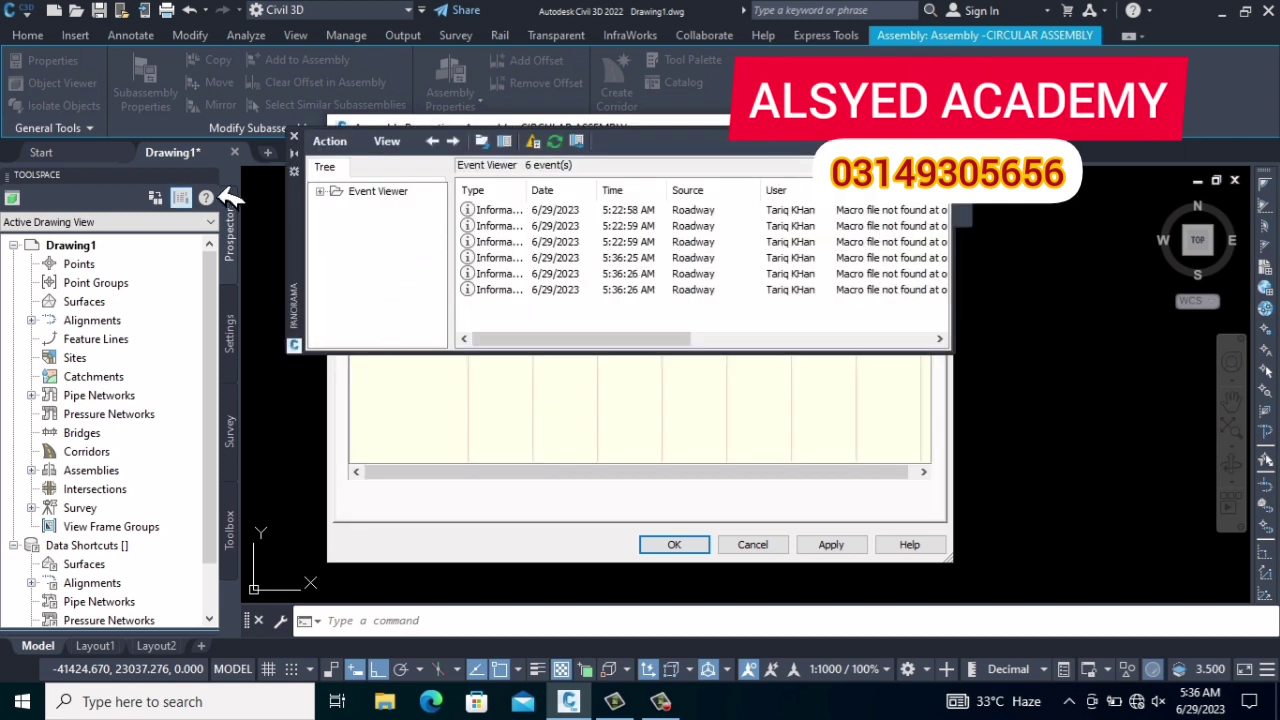
left_click(675, 544)
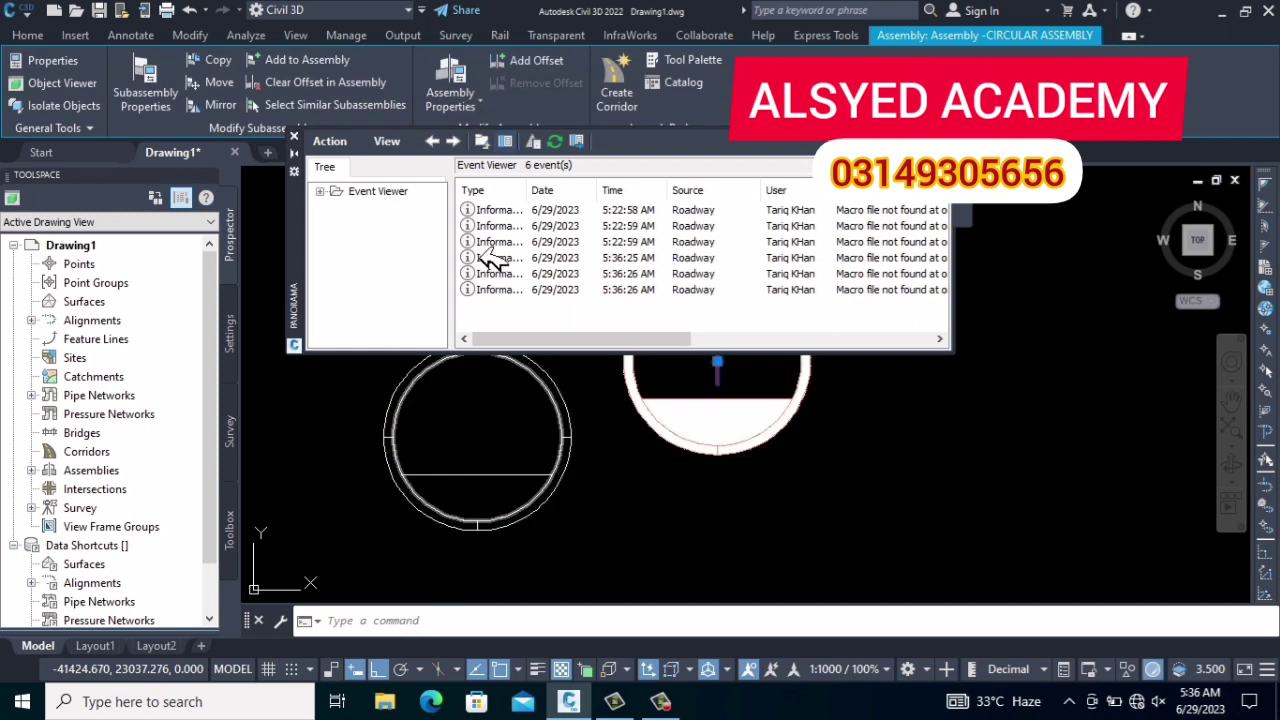
right_click(878, 312)
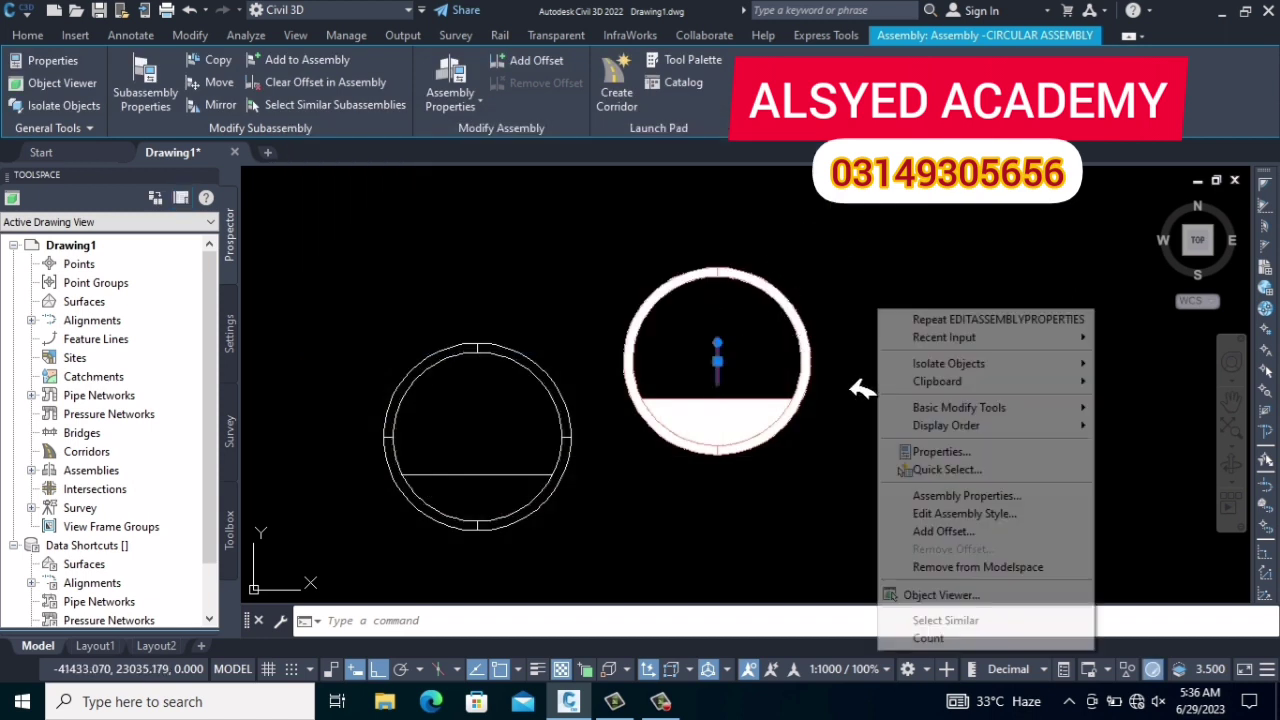
left_click(985, 496)
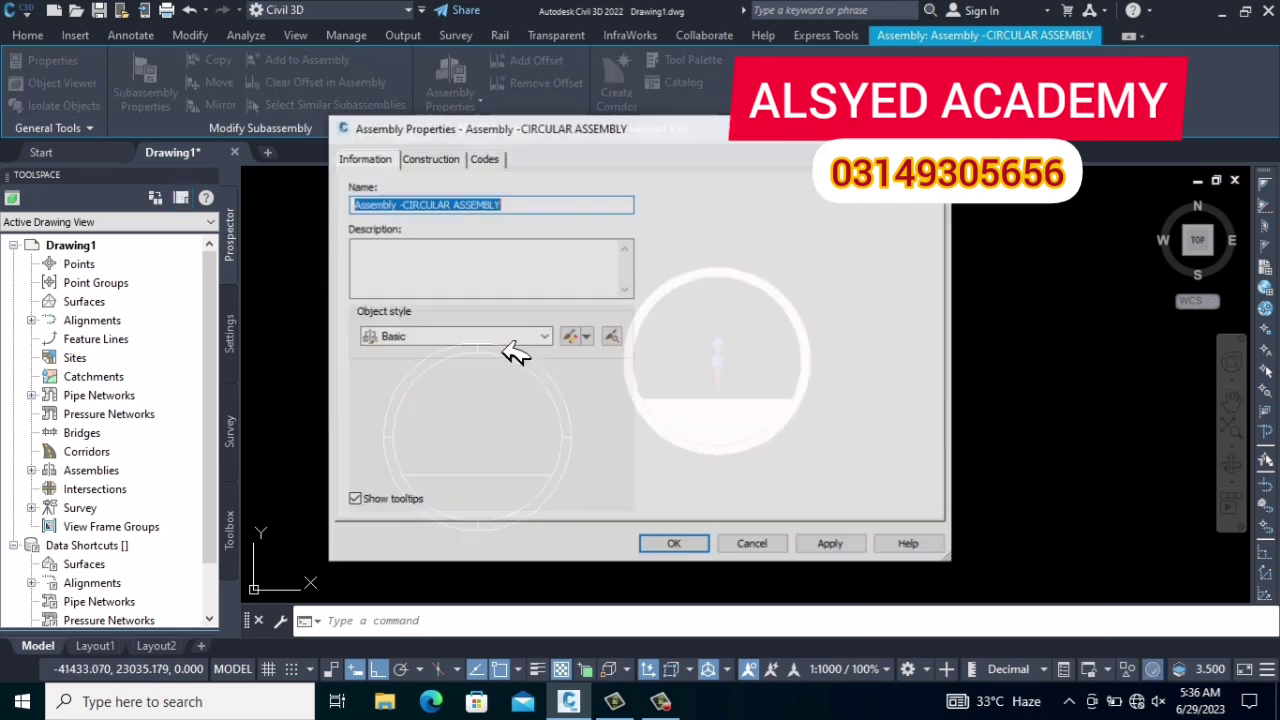
left_click(484, 158)
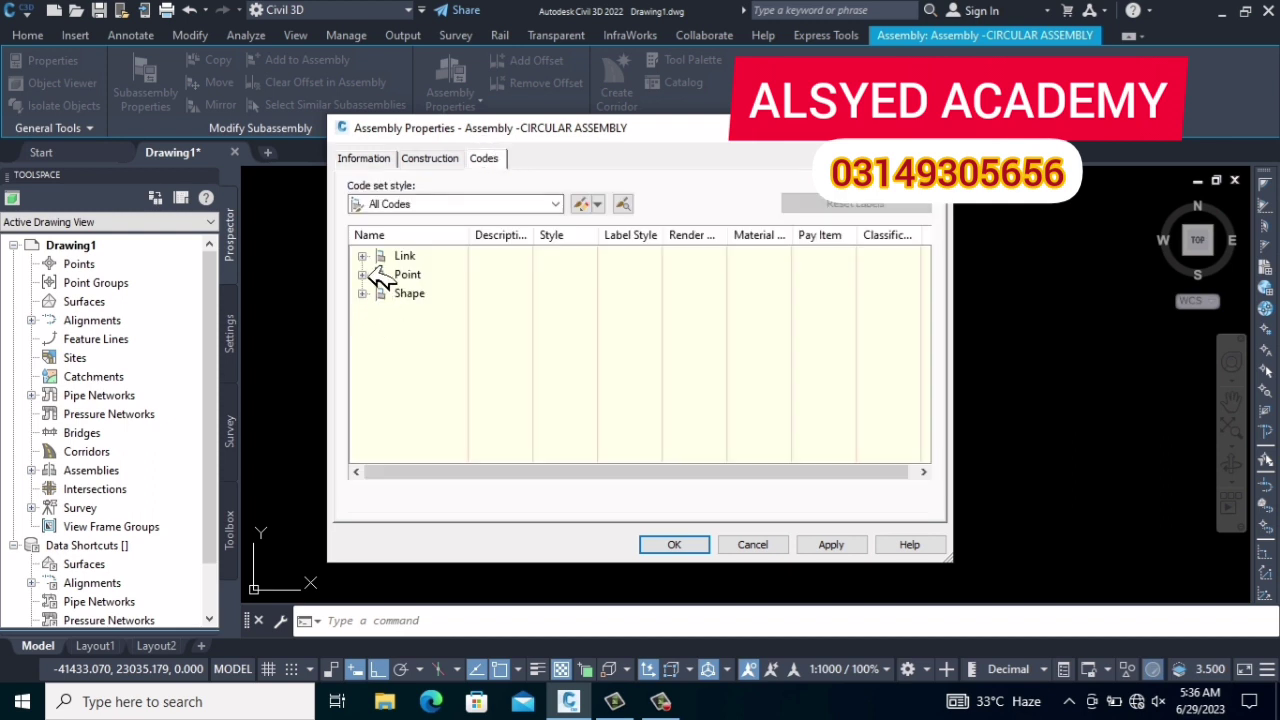
left_click(363, 293)
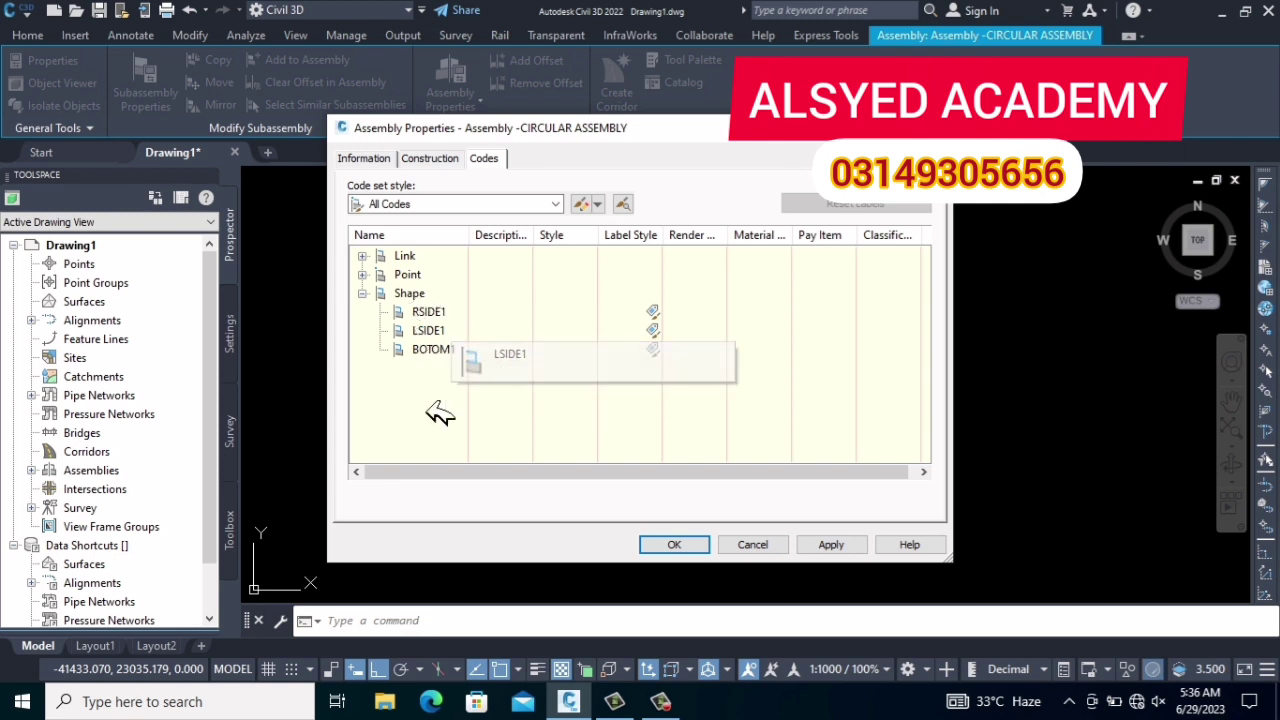
left_click(692, 543)
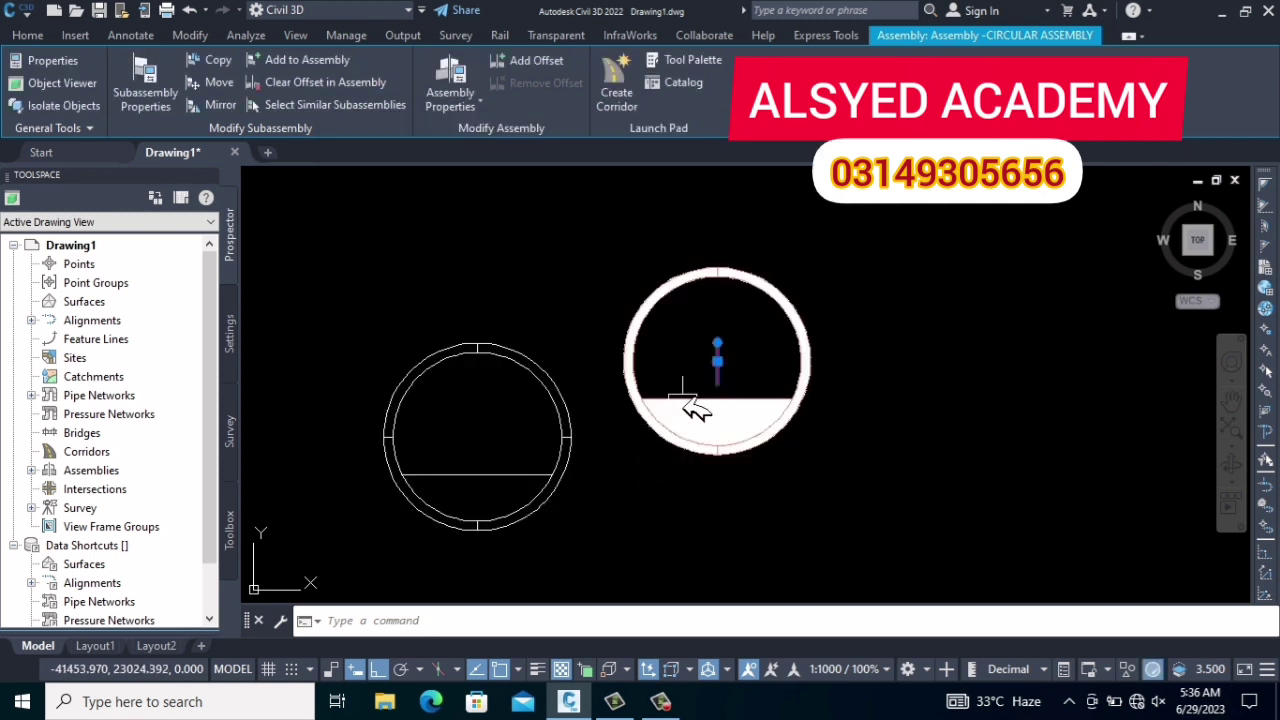
scroll(680, 395, "up", 1)
scroll(662, 420, "up", 1)
key("Escape")
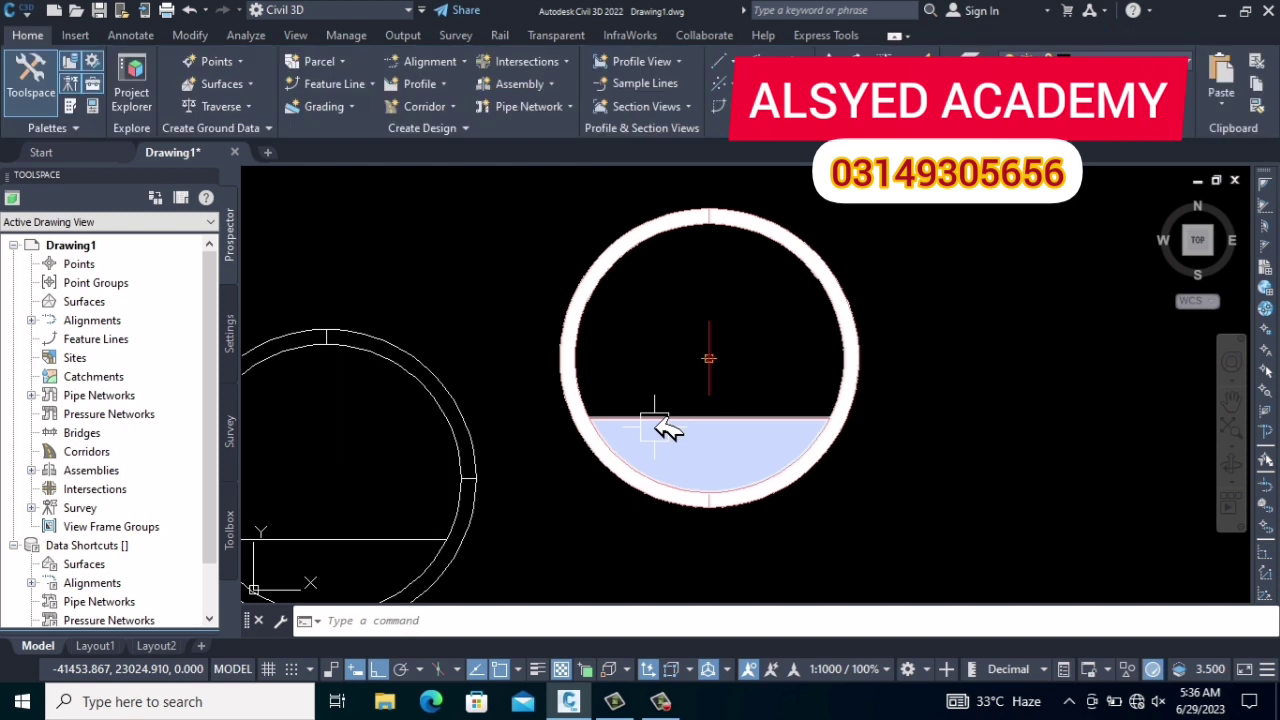